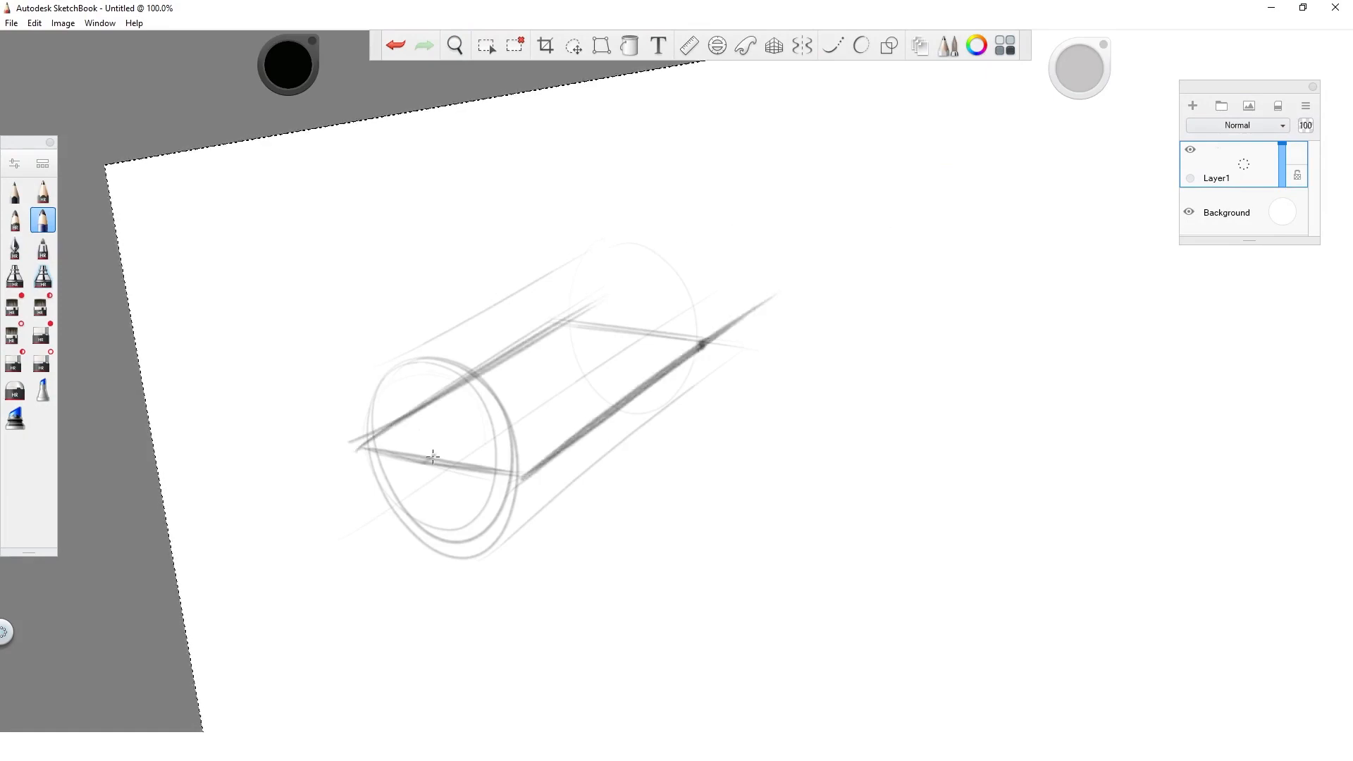
Step: Darken the lying cylinder's mid-plane rectangle and sketch a slightly larger rectangular frame around its edges
left_click_drag(474, 633, 630, 548)
key("space")
mouse_move(911, 292)
left_mouse_down()
mouse_move(928, 363)
mouse_move(888, 495)
left_mouse_up()
key("space")
left_click_drag(634, 459, 685, 458)
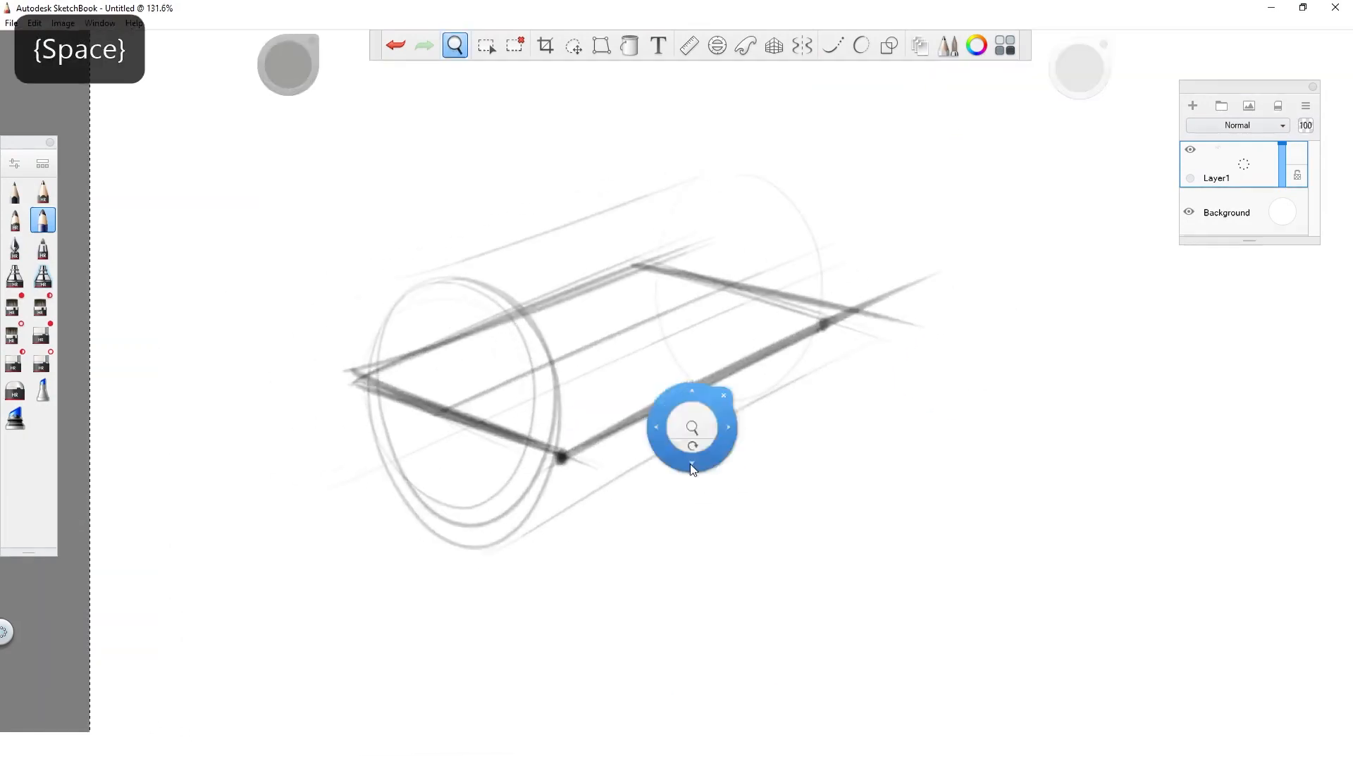
left_click_drag(570, 478, 937, 293)
left_click_drag(680, 227, 318, 379)
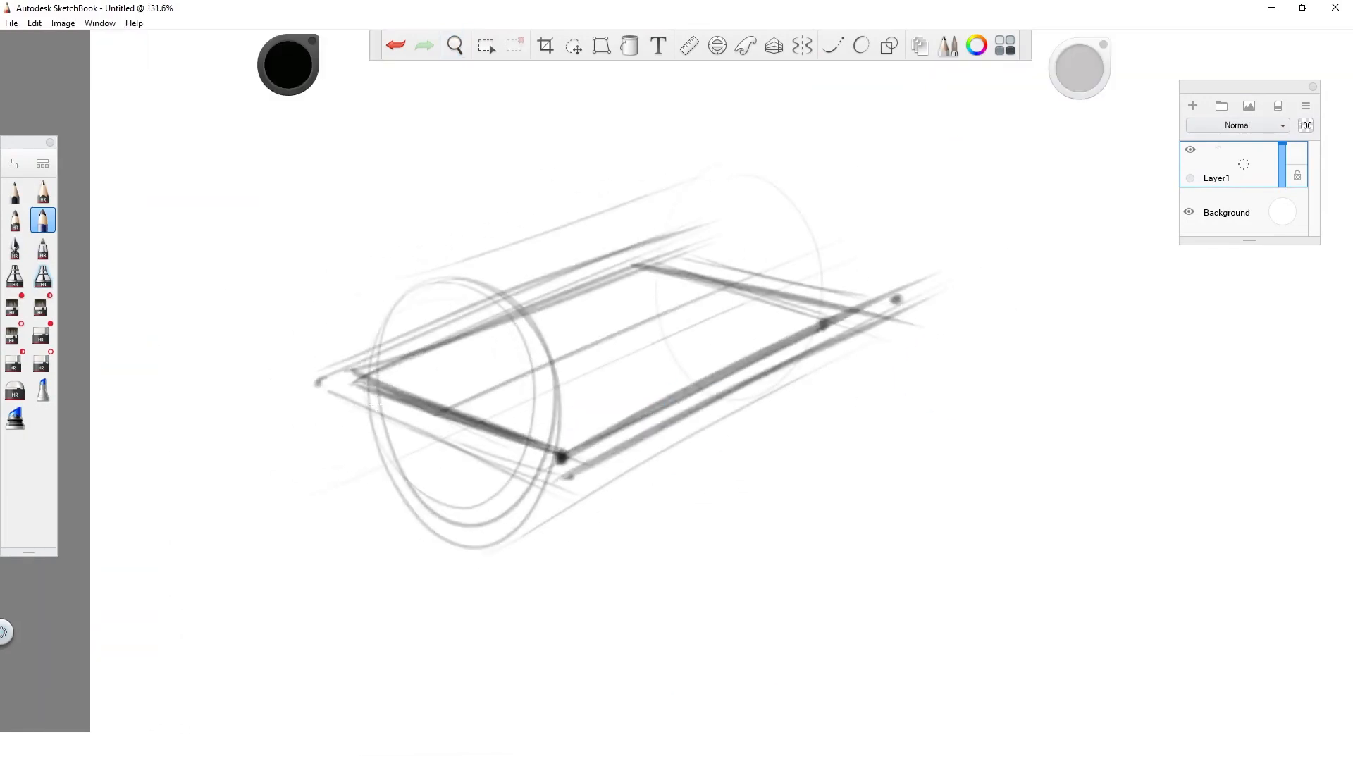
Step: Sketch the stand's legs down from the frame corners and connect them with base edges in perspective
left_click_drag(289, 442, 284, 632)
left_click_drag(634, 494, 582, 269)
left_click_drag(248, 442, 529, 561)
left_click_drag(276, 162, 257, 422)
left_click_drag(508, 295, 536, 604)
left_click_drag(236, 408, 523, 572)
left_click_drag(535, 553, 828, 385)
key("space")
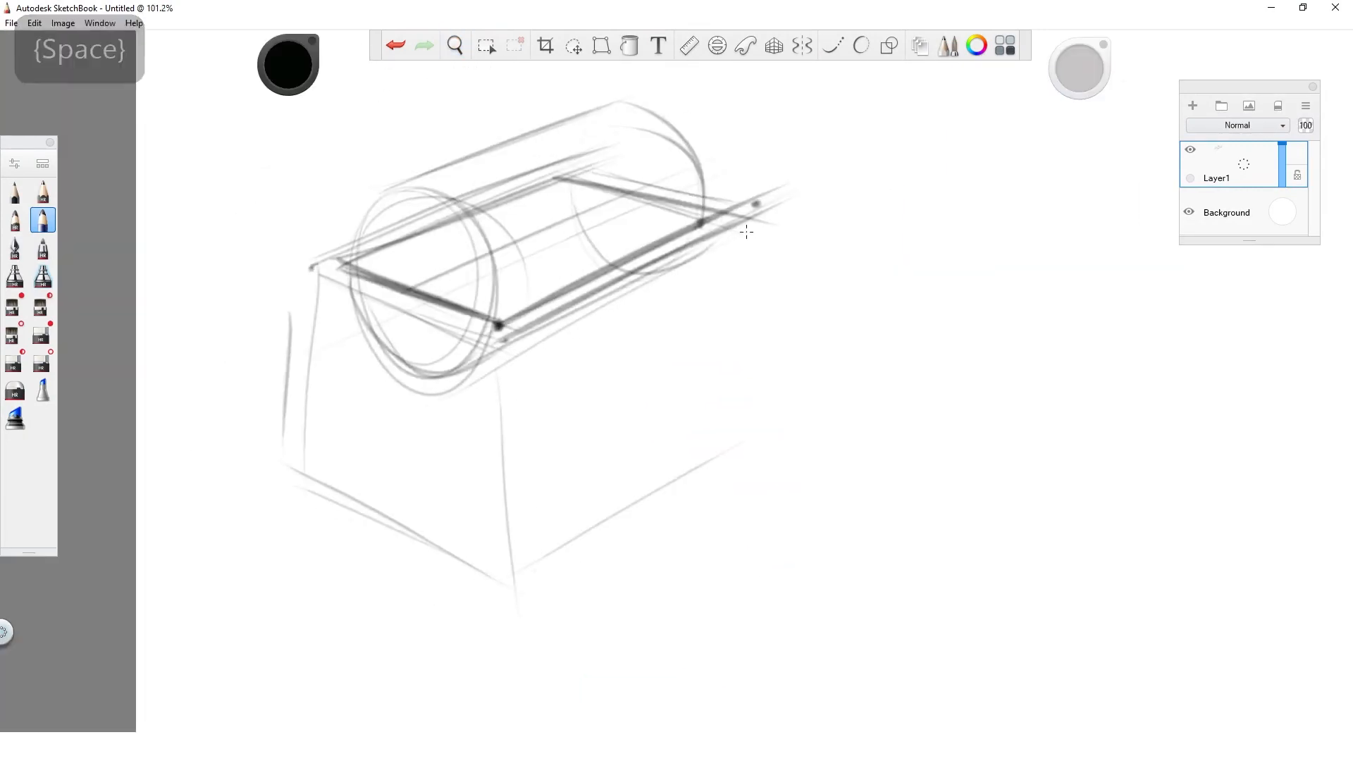
Step: Begin an upright barrel beside the stand sketch, roughing in its side line and elliptical contours
key("space")
left_click_drag(1091, 347, 810, 387)
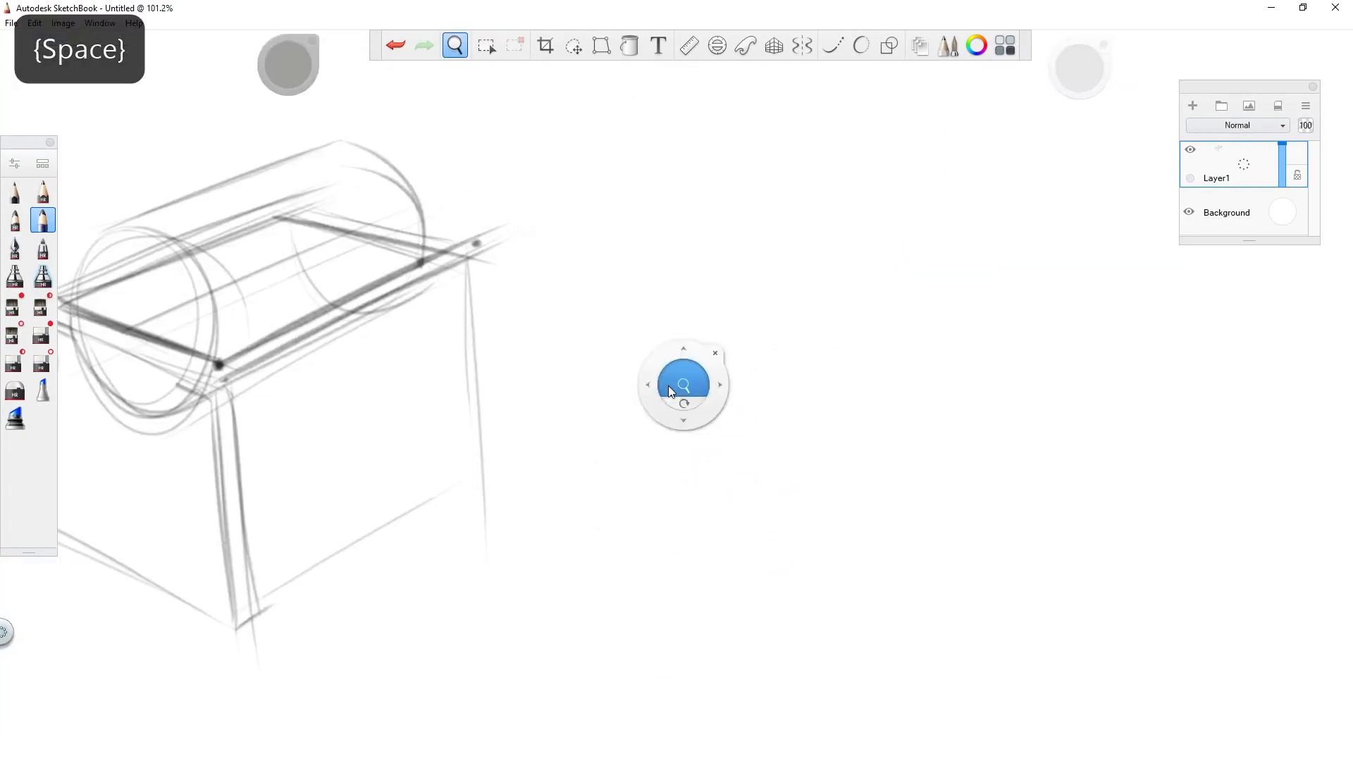
left_click_drag(694, 328, 719, 371)
left_click_drag(565, 296, 580, 608)
key("space")
left_click_drag(984, 520, 1014, 395)
left_click_drag(714, 550, 719, 564)
left_click_drag(657, 394, 814, 345)
left_click_drag(684, 486, 863, 458)
Step: Build up the upright barrel's sides, elliptical ends and two rib rings with heavier strokes
key("space")
left_click_drag(1039, 353, 823, 263)
left_click_drag(359, 318, 350, 250)
key("space")
left_click_drag(980, 355, 925, 310)
left_click_drag(501, 473, 514, 217)
key("space")
left_click_drag(925, 311, 863, 201)
left_click_drag(527, 451, 839, 286)
key("space")
left_click_drag(926, 452, 777, 205)
left_click_drag(561, 493, 852, 338)
mouse_move(628, 583)
left_mouse_down()
mouse_move(906, 454)
mouse_move(921, 423)
mouse_move(254, 446)
left_mouse_up()
Step: Draw the cutting plane's lines across the barrel's top and bottom ellipses and down its front
key("space")
key("space")
left_click_drag(177, 211, 184, 524)
left_click_drag(203, 656, 336, 562)
left_click_drag(178, 212, 406, 93)
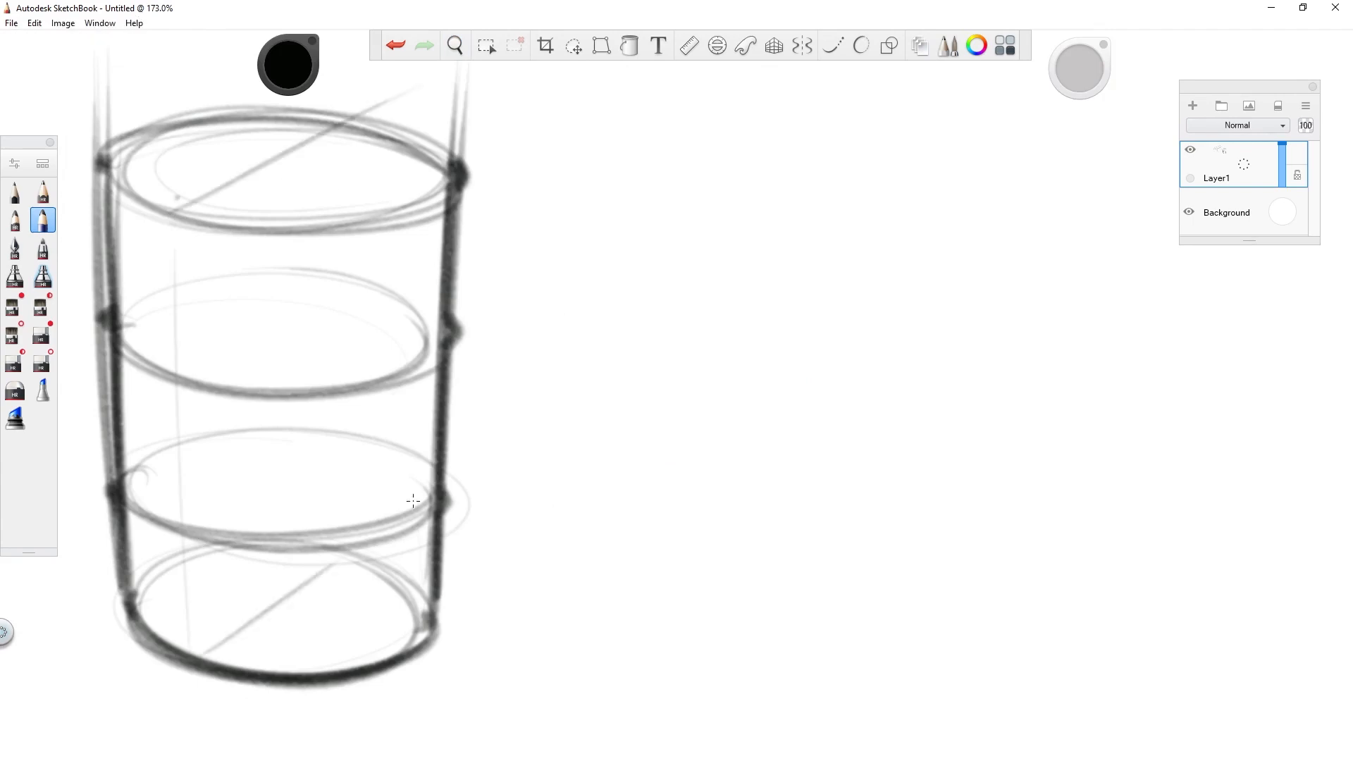
left_click_drag(369, 142, 336, 563)
Step: Complete the cutting plane through the barrel with the vertical line down its far side
key("space")
left_click_drag(188, 203, 187, 313)
key("space")
mouse_move(416, 423)
left_mouse_down()
mouse_move(409, 508)
mouse_move(465, 529)
left_mouse_up()
left_click_drag(493, 316, 483, 505)
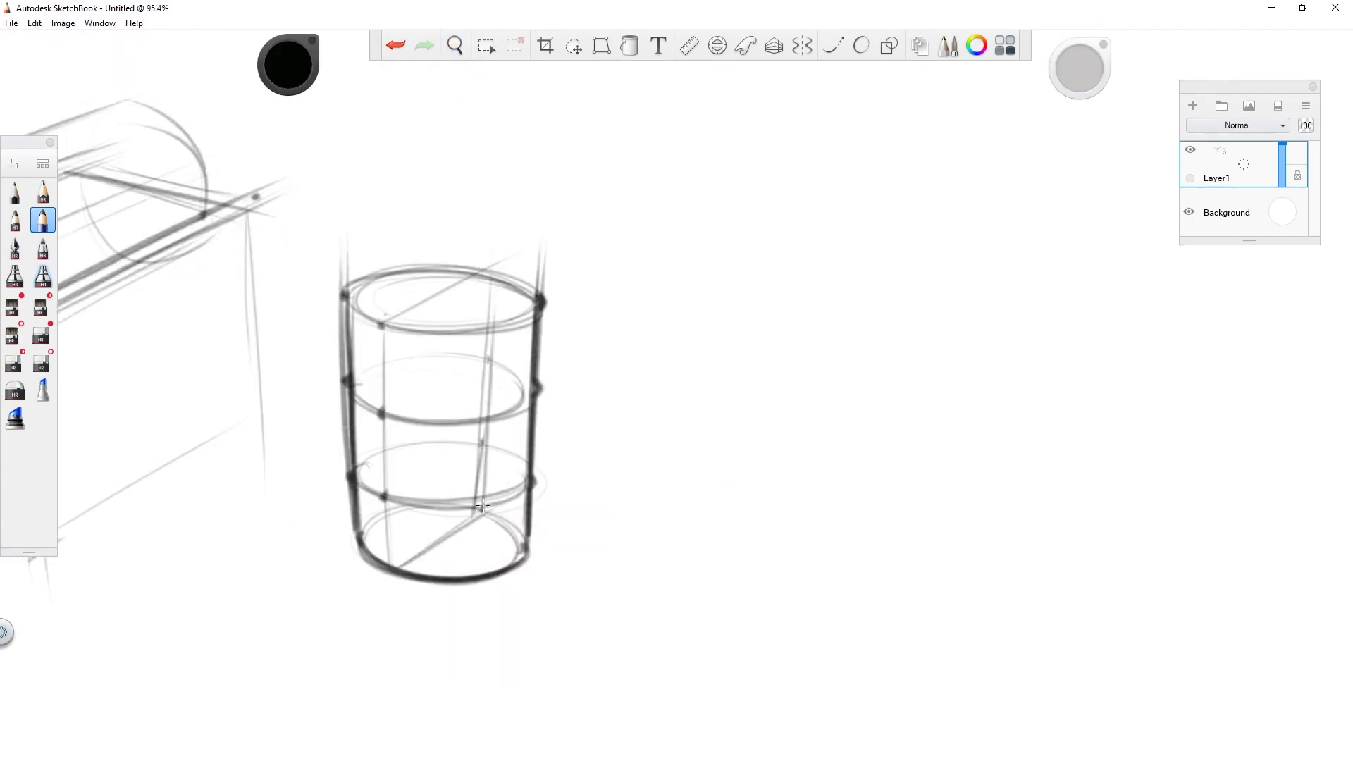
left_click_drag(502, 289, 482, 507)
key("space")
left_click_drag(482, 507, 480, 435)
Step: Sketch a perspective rectangle beside the upright barrel as the open top of a halved barrel lying down
key("space")
left_click_drag(816, 343, 683, 399)
left_click_drag(718, 401, 734, 402)
left_click_drag(498, 444, 812, 309)
left_click_drag(679, 497, 935, 341)
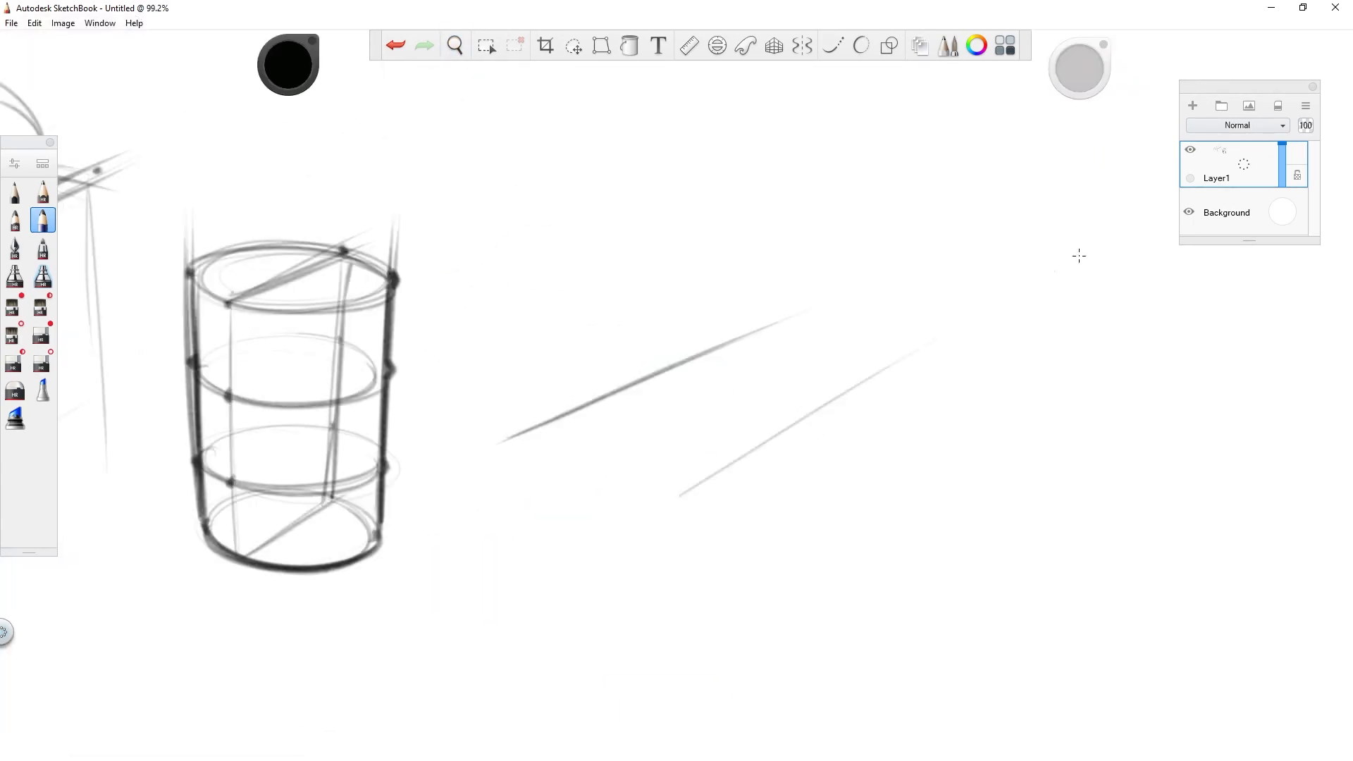
left_click_drag(694, 518, 1050, 286)
key("space")
left_click_drag(1022, 331, 882, 102)
left_click_drag(589, 563, 838, 439)
left_click_drag(680, 311, 867, 156)
Step: Darken the long edges of the halved barrel's top rectangle
key("space")
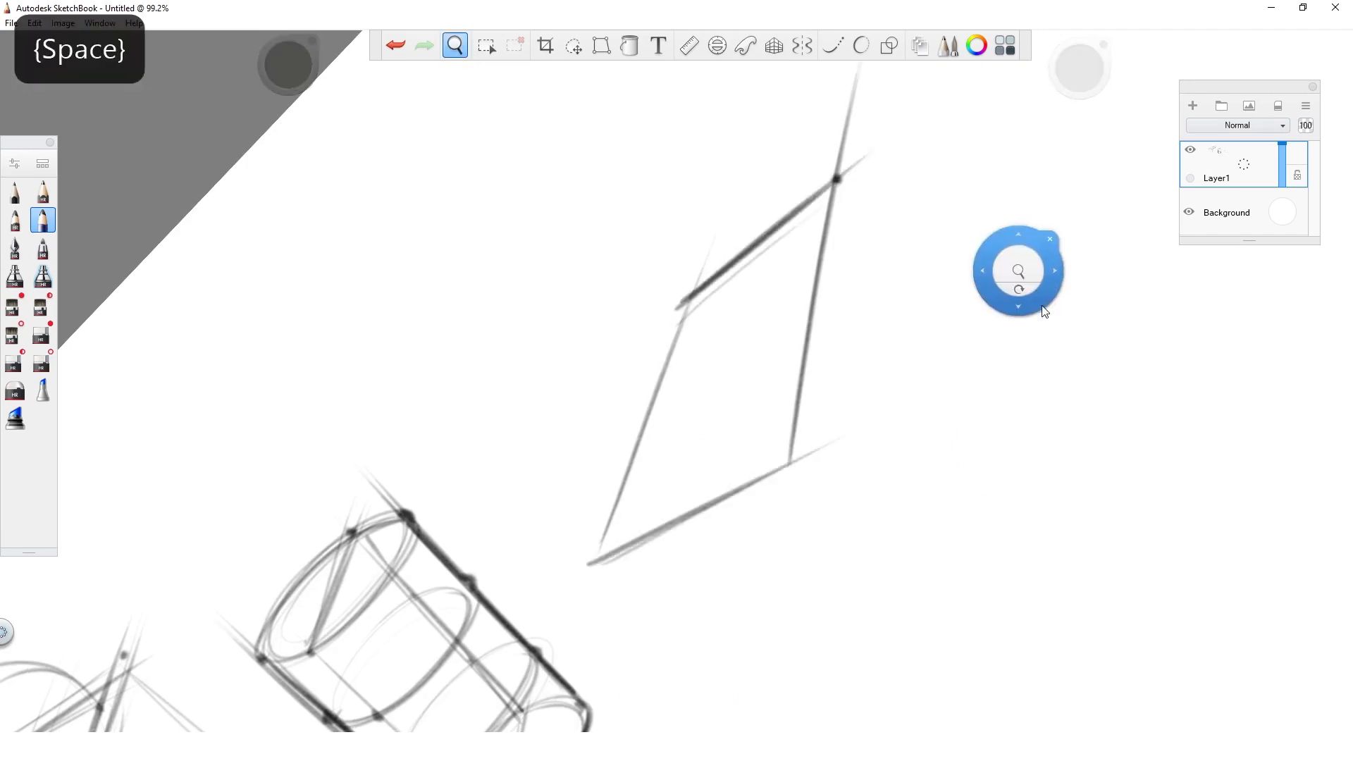
left_click_drag(1045, 311, 1034, 487)
key("5")
left_click_drag(518, 501, 778, 282)
left_click_drag(734, 510, 910, 282)
Step: Sketch the halved barrel's half-round end beneath the rectangle and the long bottom edge joining both ends
key("space")
left_click_drag(906, 362, 930, 383)
left_click_drag(257, 335, 293, 435)
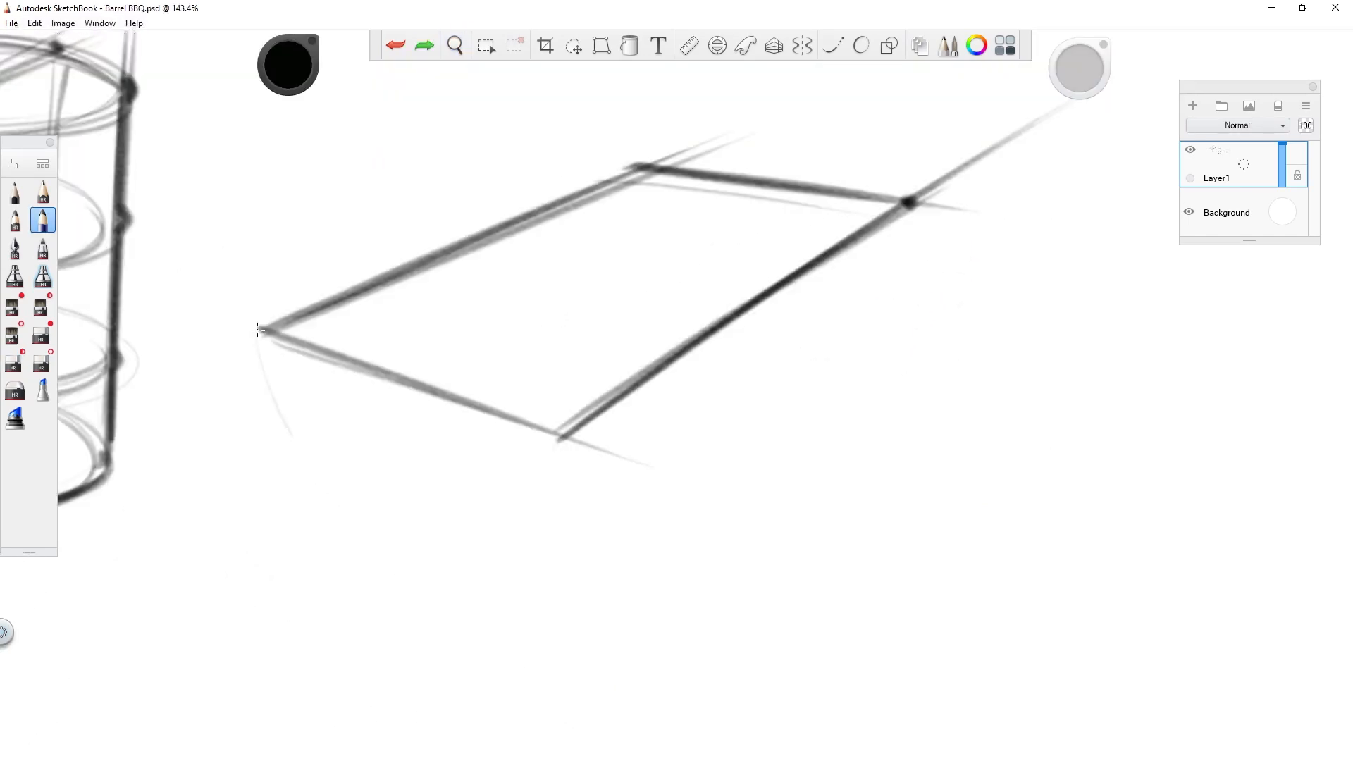
left_click_drag(509, 527, 841, 318)
left_click_drag(488, 544, 858, 296)
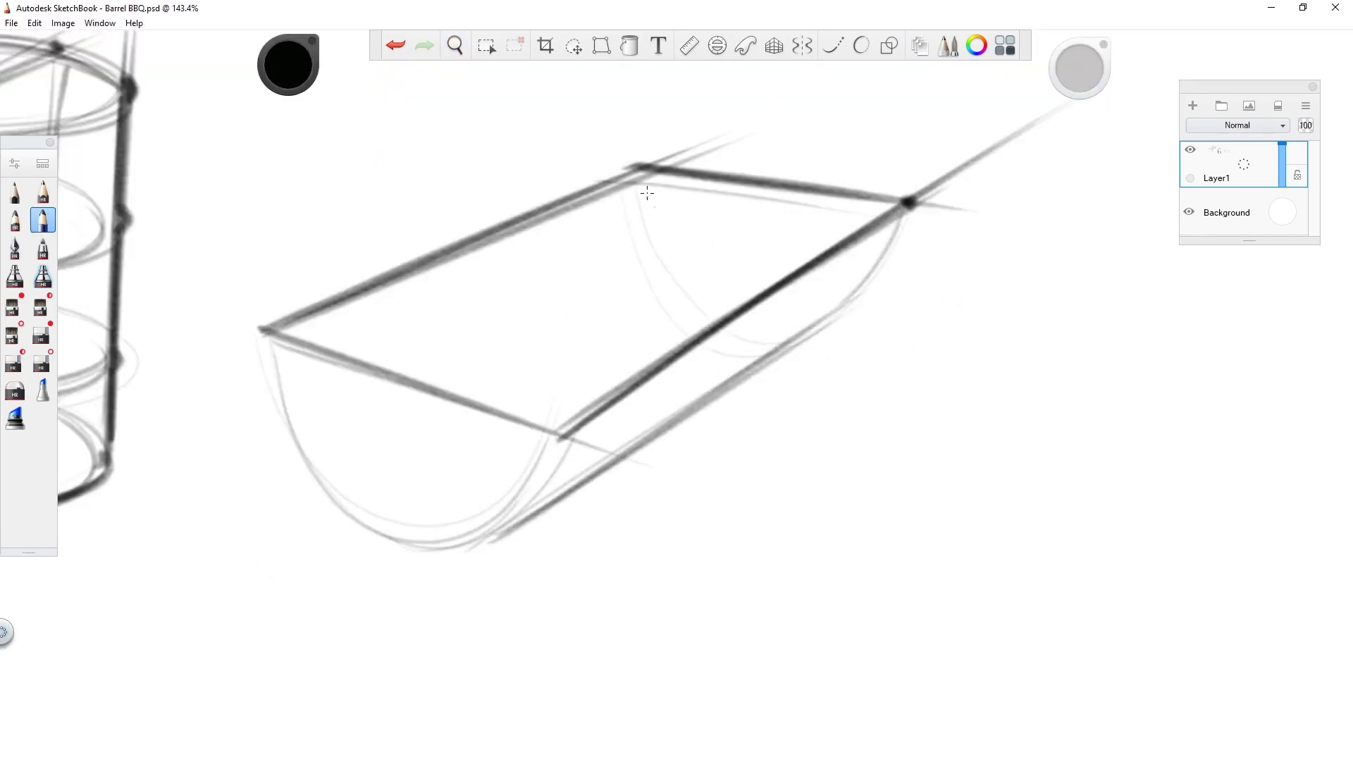
Step: Undo the last stroke and fit an ellipse guide over the front end of the halved barrel
key("ctrl+z")
left_click(717, 45)
left_click_drag(675, 393, 428, 374)
left_click_drag(670, 374, 505, 604)
left_click_drag(378, 139, 399, 236)
left_click_drag(508, 358, 543, 350)
left_click_drag(399, 236, 387, 185)
left_click_drag(428, 374, 406, 379)
left_click_drag(562, 347, 564, 346)
Step: Fine-tune the ellipse guide to 54° with a 299° rotation and trace the halved barrel's front half-round end
left_click_drag(446, 570, 501, 550)
left_click_drag(406, 380, 412, 378)
left_click_drag(317, 209, 310, 196)
left_click_drag(412, 378, 418, 370)
mouse_move(265, 333)
left_mouse_down()
mouse_move(377, 520)
mouse_move(569, 433)
left_mouse_up()
key("ctrl+z")
left_click_drag(418, 370, 414, 368)
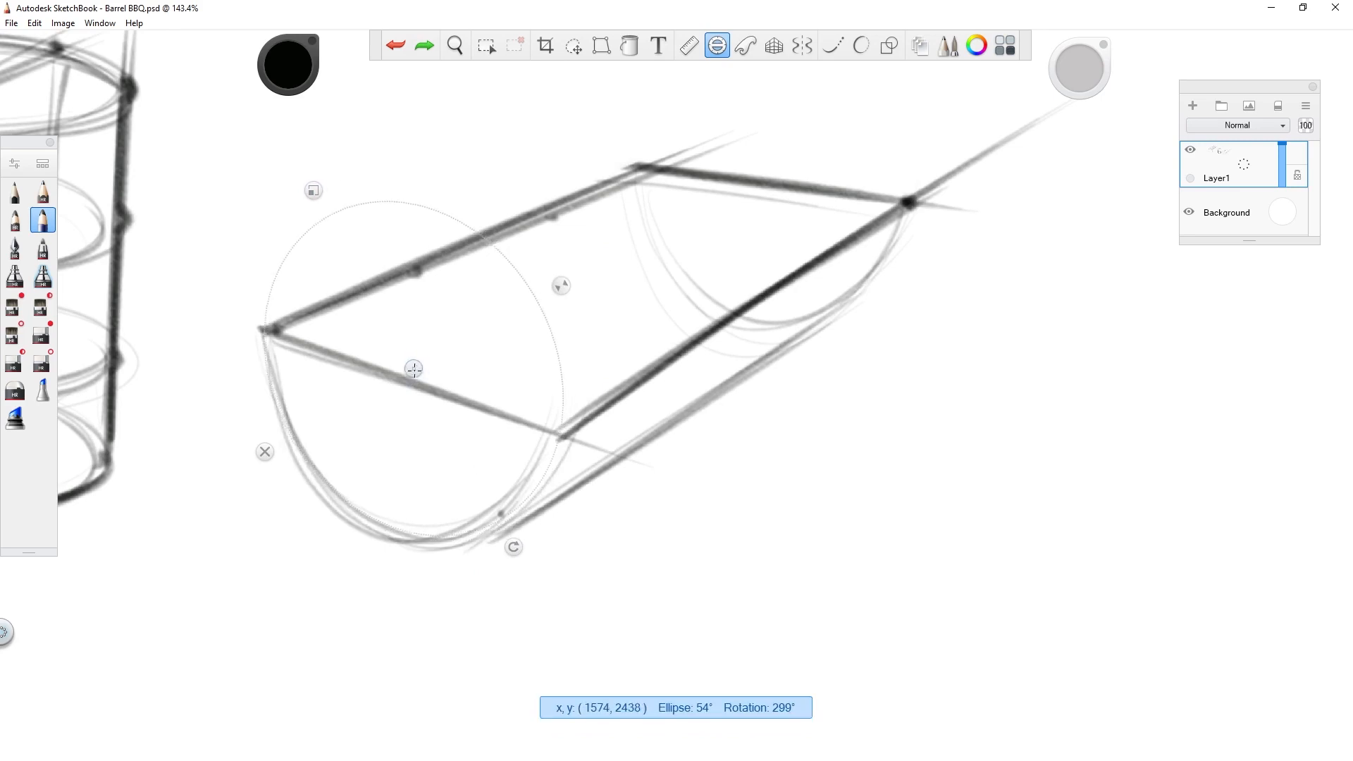
mouse_move(264, 333)
left_mouse_down()
mouse_move(562, 437)
mouse_move(543, 493)
left_mouse_up()
Step: Refit the ellipse guide to the halved barrel's rear end, trace its half-round curve and dismiss the guide
left_click_drag(414, 369, 746, 184)
left_click_drag(646, 65, 666, 104)
left_click_drag(867, 163, 752, 325)
left_click_drag(746, 184, 644, 359)
left_click_drag(722, 503, 719, 506)
left_click_drag(644, 362, 653, 339)
left_click_drag(577, 195, 565, 174)
left_click_drag(789, 263, 793, 260)
left_click_drag(653, 337, 658, 337)
left_click_drag(523, 334, 795, 353)
left_click_drag(528, 363, 794, 365)
left_click(516, 414)
Step: Darken the halved barrel's long bottom edge and trace its intermediate rib curves with the ellipse guide
left_click_drag(715, 573, 735, 481)
mouse_move(424, 586)
left_mouse_down()
mouse_move(811, 331)
mouse_move(796, 347)
left_mouse_up()
left_click(718, 46)
left_click_drag(658, 337, 471, 360)
left_click_drag(326, 344, 373, 457)
left_click_drag(471, 359, 592, 302)
mouse_move(459, 286)
left_mouse_down()
mouse_move(468, 349)
mouse_move(520, 420)
left_mouse_up()
left_click_drag(725, 341, 705, 391)
left_click_drag(592, 303, 473, 360)
left_click_drag(597, 419, 565, 485)
left_click(331, 437)
left_click_drag(770, 376, 929, 287)
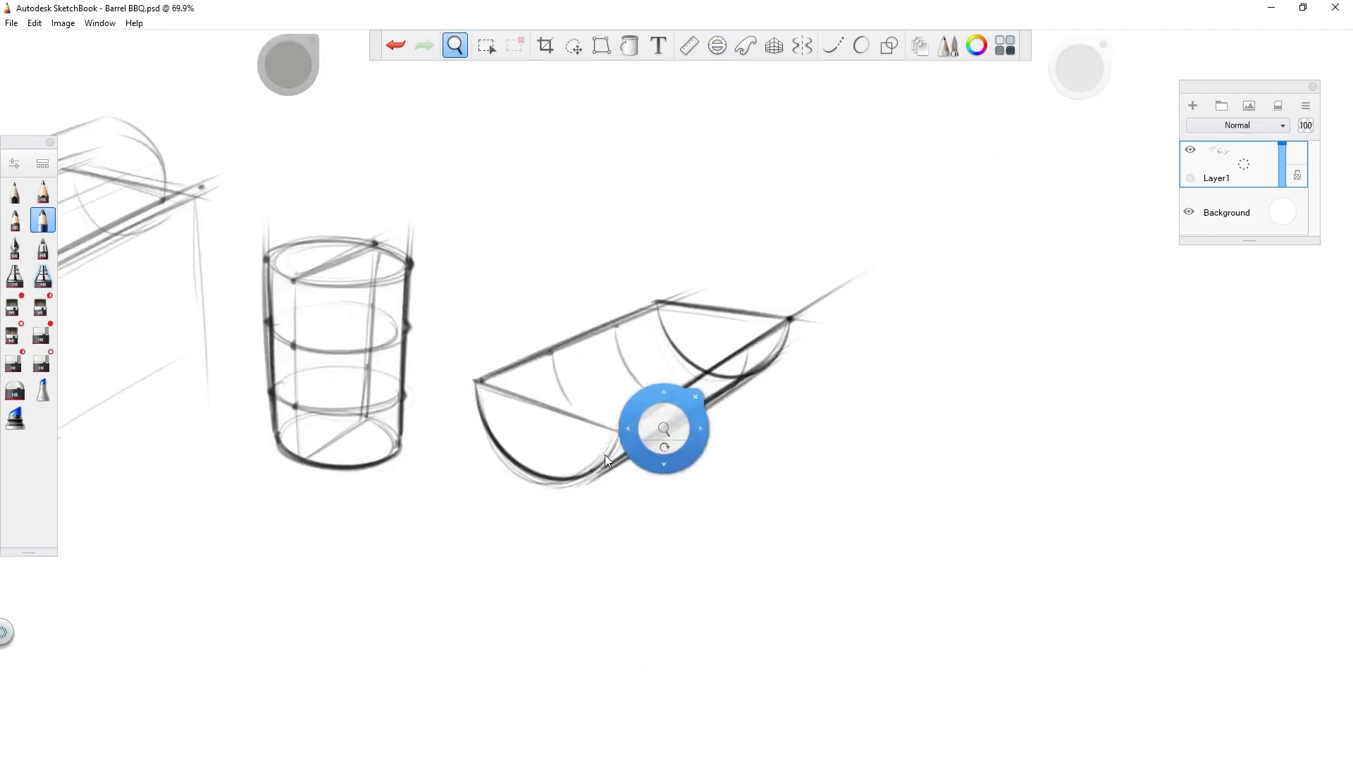
left_click_drag(619, 528, 568, 699)
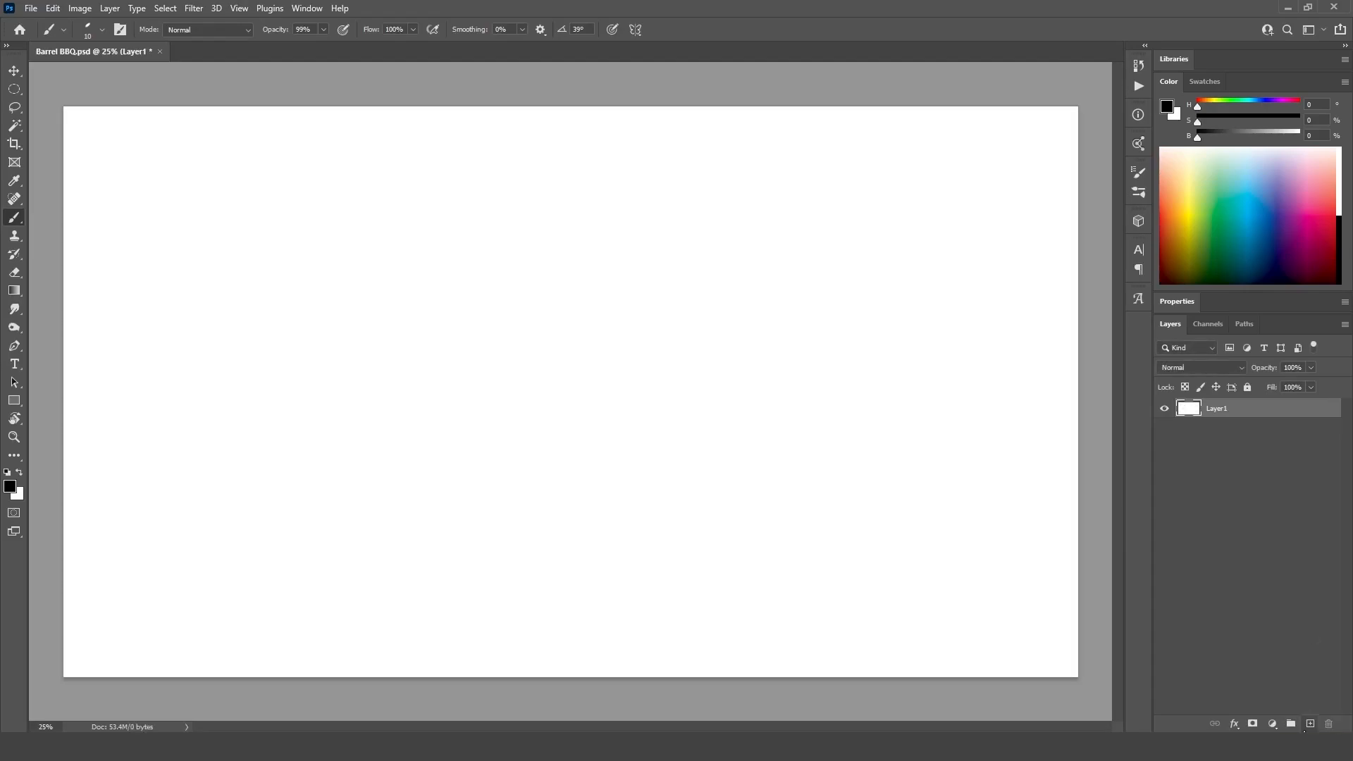
Step: Switch to Photoshop, add a layer and draw straight frame edges around the halved barrel's opening
key("ctrl+shift+n")
key("Return")
mouse_move(341, 229)
left_mouse_down()
mouse_move(649, 462)
mouse_move(656, 506)
left_mouse_up()
left_click(84, 377)
left_click(561, 556, "shift")
left_click_drag(414, 601, 359, 599)
left_click(900, 316, "shift")
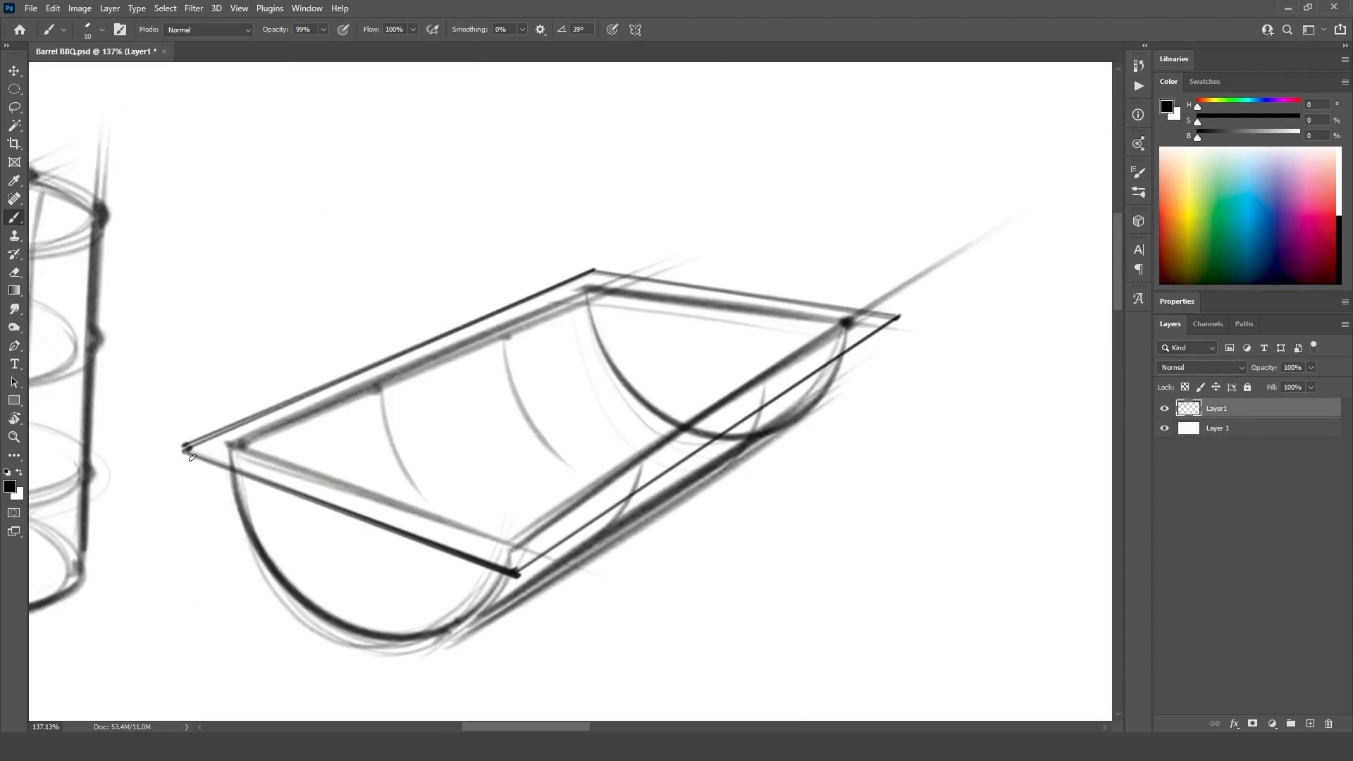
Step: Give the rectangular frame thickness with parallel lower edges and short strokes at its corners
left_click_drag(183, 450, 379, 384)
left_click_drag(710, 519, 423, 589)
left_click(808, 331, "shift")
left_click_drag(802, 408, 657, 410)
left_click_drag(725, 465, 881, 463)
left_click_drag(837, 379, 751, 477)
left_click_drag(873, 310, 828, 312)
left_click_drag(541, 257, 537, 277)
mouse_move(891, 293)
left_mouse_down()
mouse_move(715, 416)
mouse_move(691, 451)
mouse_move(810, 451)
left_mouse_up()
Step: Draw a straight support line inside the halved barrel's rear wall, plus a small support block and corner bolt holes
left_click(162, 413)
left_click(620, 219, "shift")
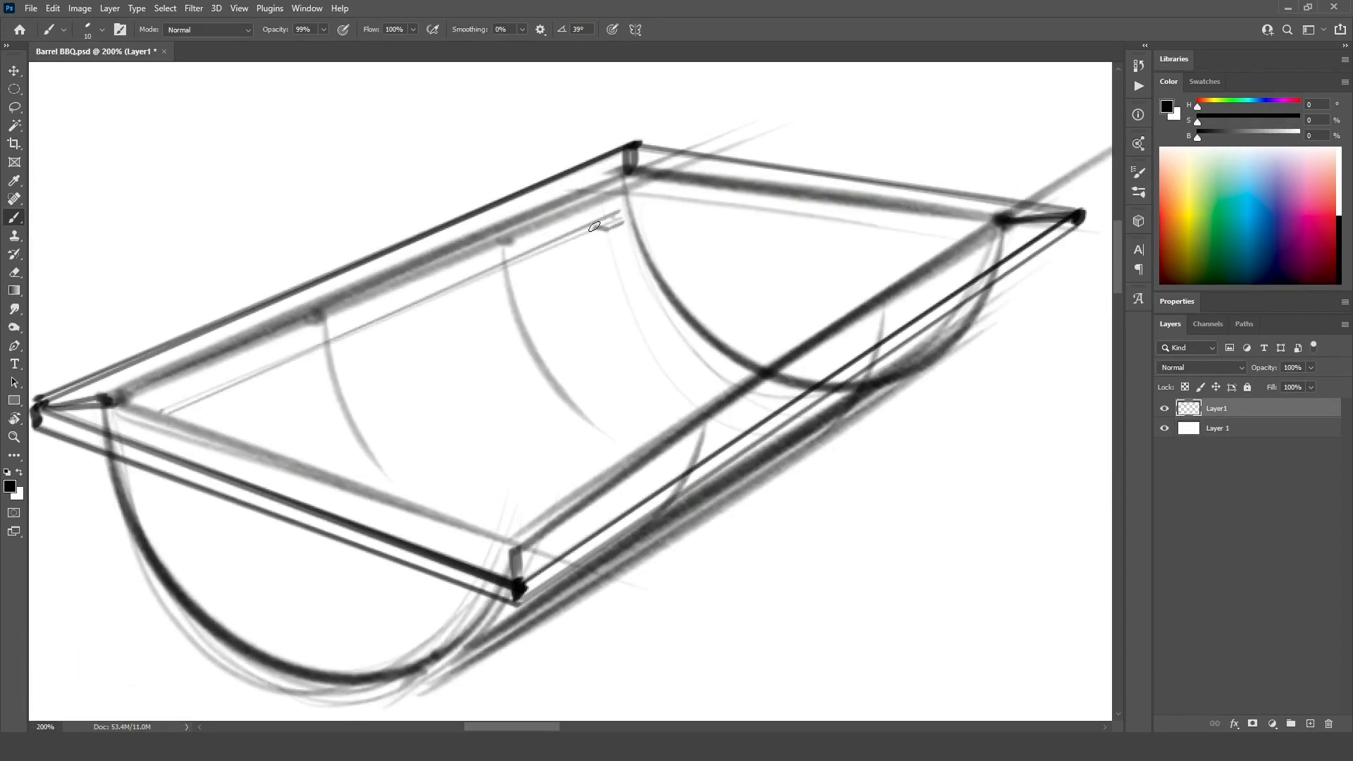
left_click_drag(818, 328, 747, 406)
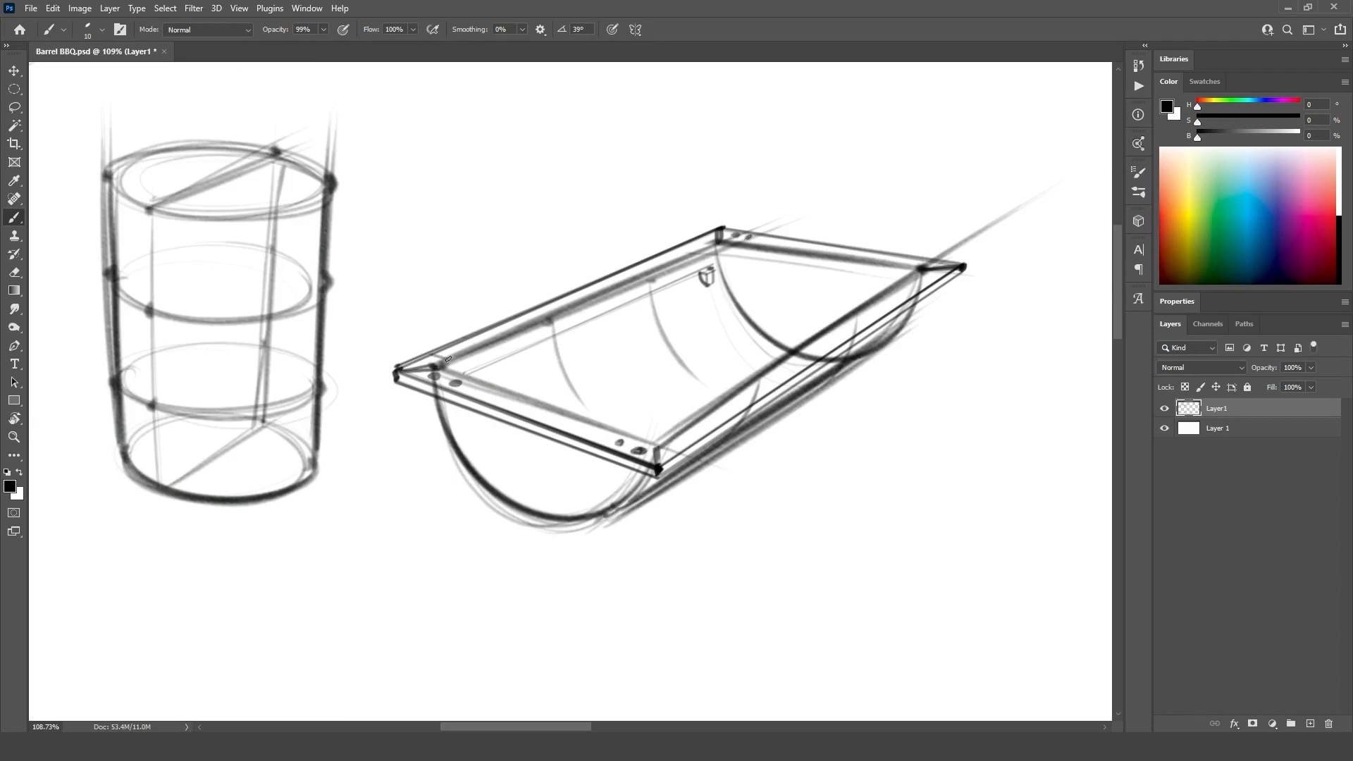
Step: Draw paired upright bracket strokes near both ends of the frame's rear edge
left_click_drag(492, 333, 553, 332)
left_click_drag(384, 370, 368, 338)
left_click_drag(446, 344, 435, 315)
left_click_drag(747, 212, 573, 320)
left_click_drag(680, 275, 670, 248)
left_click_drag(631, 290, 623, 263)
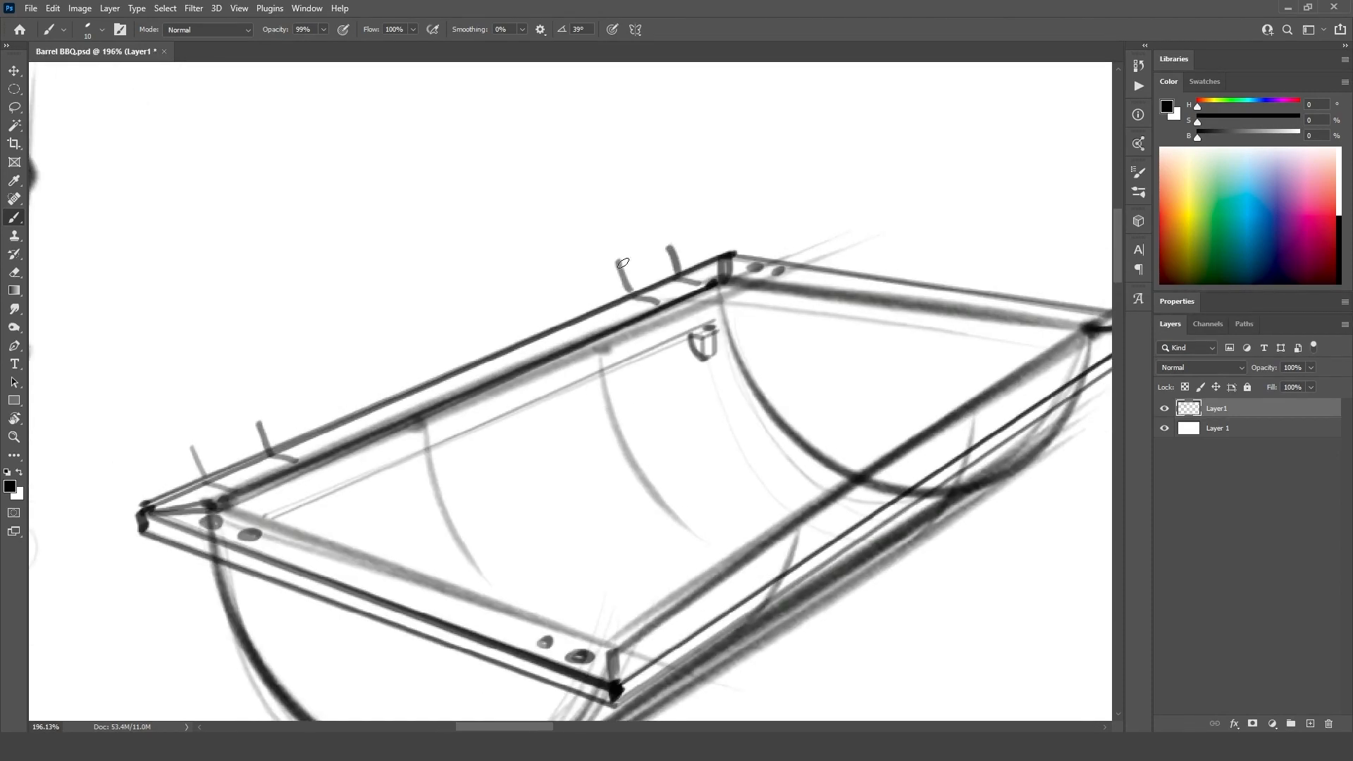
key("ctrl+0")
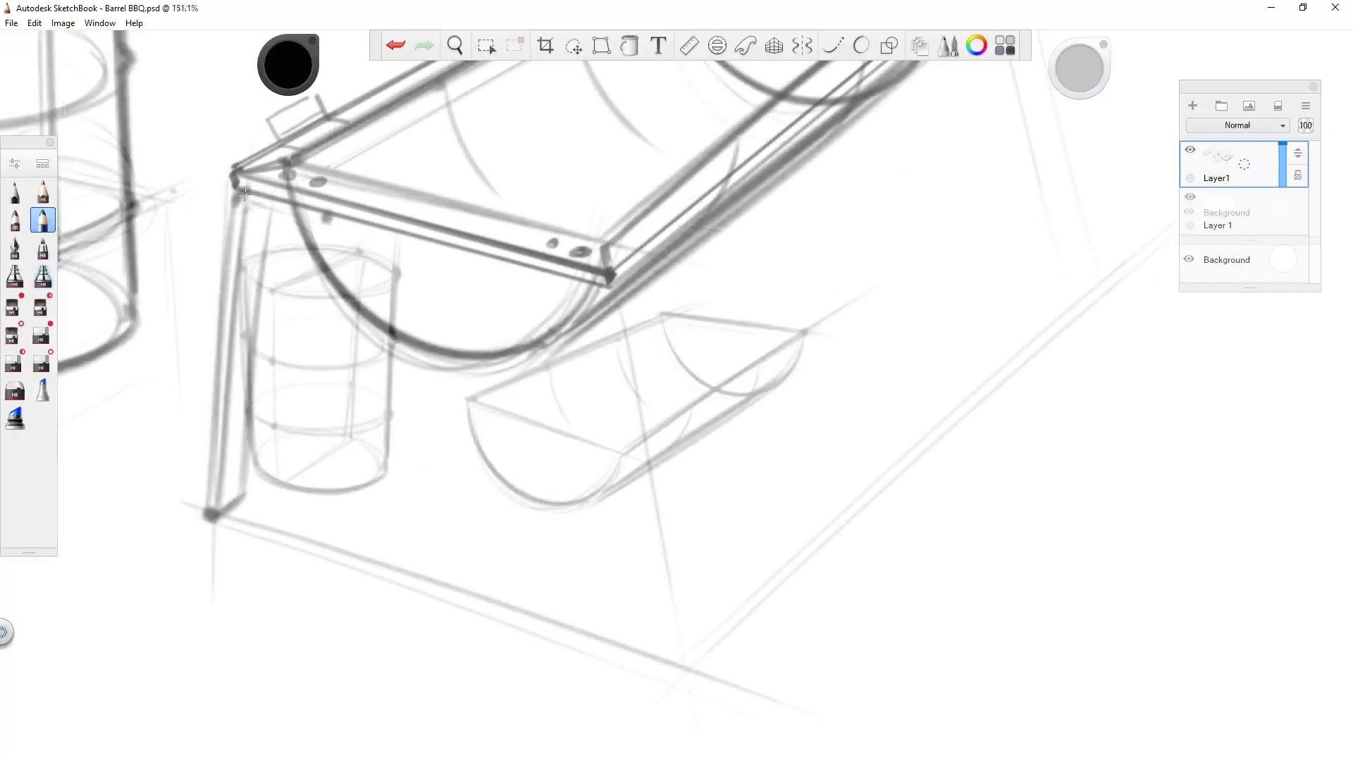
Step: Draw the front leg beneath the frame's near corner with two long parallel edges and a closed foot
left_click_drag(494, 635, 372, 587)
mouse_move(303, 244)
left_mouse_down()
mouse_move(365, 598)
mouse_move(381, 610)
left_mouse_up()
left_click_drag(326, 204, 403, 583)
mouse_move(409, 570)
left_mouse_down()
mouse_move(456, 492)
mouse_move(637, 452)
mouse_move(510, 431)
mouse_move(740, 248)
left_mouse_up()
key("s")
mouse_move(778, 206)
left_mouse_down()
mouse_move(531, 404)
mouse_move(535, 444)
mouse_move(552, 432)
left_mouse_up()
Step: Add short detail and shading strokes at the leg top and finish the small brackets along the frame's rear edge
mouse_move(285, 371)
left_mouse_down()
mouse_move(303, 355)
mouse_move(287, 384)
left_mouse_up()
mouse_move(296, 310)
left_mouse_down()
mouse_move(303, 344)
mouse_move(343, 323)
left_mouse_up()
left_click_drag(303, 344, 318, 352)
left_click_drag(516, 224, 542, 213)
left_click_drag(761, 310, 664, 366)
Step: Sketch a separate L-profile end rail in perspective above the halved barrel, with parallel edges and an angled near end
mouse_move(517, 543)
left_mouse_down()
mouse_move(776, 381)
mouse_move(588, 310)
mouse_move(514, 317)
left_mouse_up()
left_click_drag(515, 316, 594, 381)
mouse_move(553, 306)
left_mouse_down()
mouse_move(673, 400)
mouse_move(670, 438)
left_mouse_up()
left_click_drag(673, 439, 718, 395)
left_click_drag(652, 363, 576, 402)
left_click_drag(658, 340, 550, 557)
mouse_move(729, 234)
left_mouse_down()
mouse_move(474, 491)
mouse_move(748, 233)
left_mouse_up()
left_click_drag(534, 567, 775, 296)
left_click_drag(443, 564, 502, 555)
left_click_drag(705, 352, 637, 412)
mouse_move(817, 505)
left_mouse_down()
mouse_move(839, 471)
mouse_move(783, 229)
left_mouse_up()
left_click_drag(783, 228, 513, 355)
Step: Draw the long parallel edges of the two side rails receding in perspective from the end rail
left_click_drag(559, 480, 823, 340)
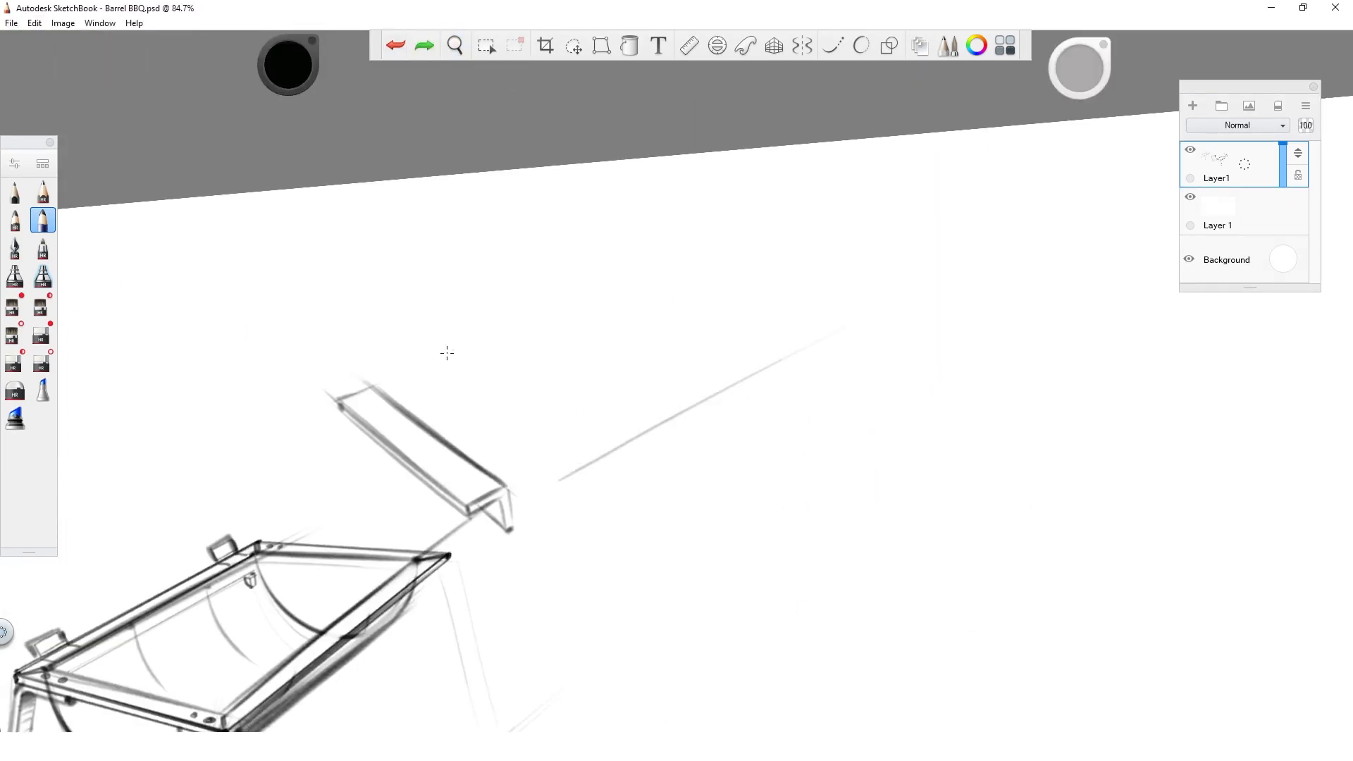
left_click_drag(362, 354, 687, 206)
left_click_drag(366, 353, 697, 196)
key("s")
left_click_drag(568, 476, 877, 291)
left_click_drag(590, 452, 821, 298)
left_click_drag(554, 505, 911, 273)
Step: Add the far end rail and short L-profile strokes at the rail ends to complete the exploded frame
mouse_move(638, 423)
left_mouse_down()
mouse_move(468, 480)
mouse_move(458, 549)
left_mouse_up()
mouse_move(455, 490)
left_mouse_down()
mouse_move(492, 509)
mouse_move(457, 547)
left_mouse_up()
left_click_drag(634, 423, 736, 470)
left_click_drag(737, 469, 679, 481)
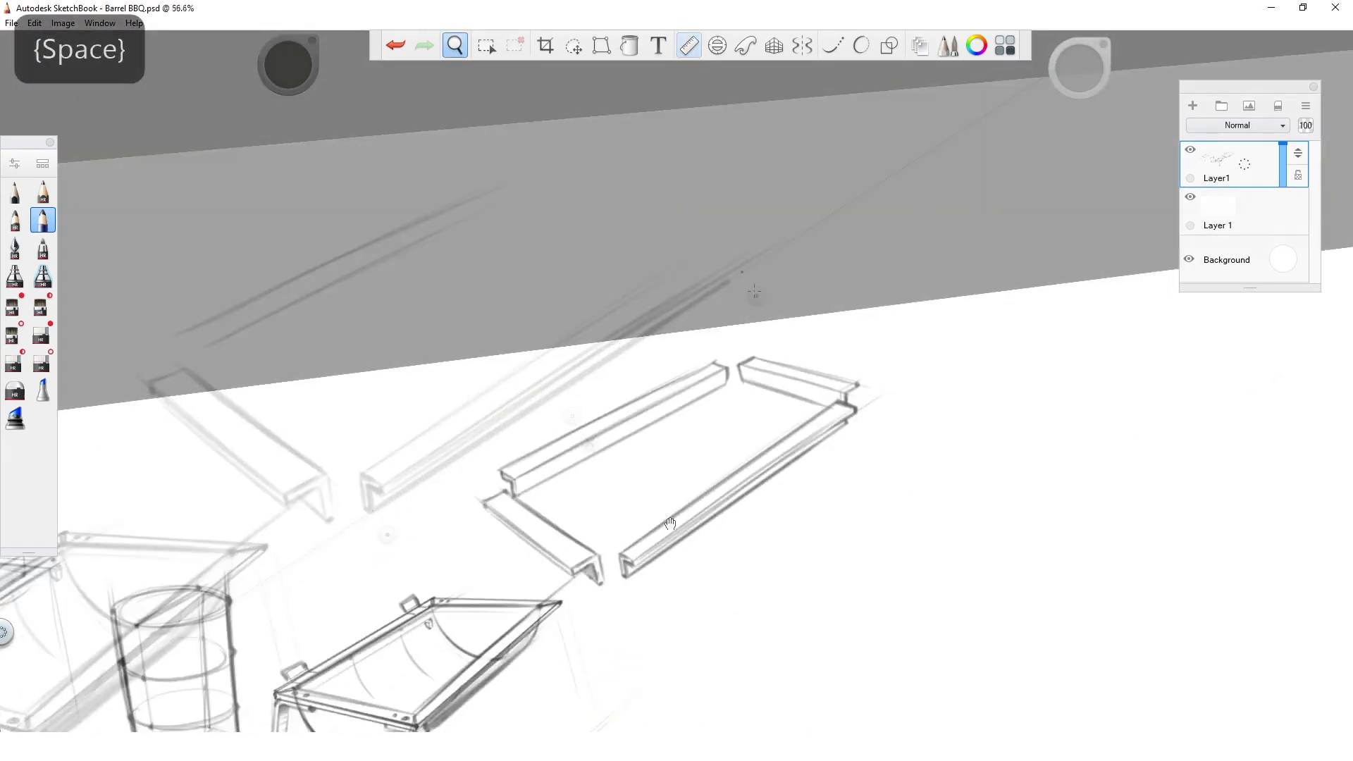
left_click_drag(740, 451, 683, 465)
Step: Lasso the exploded rails, move them away from the assembled BBQ sketch and add a new layer
key("l")
mouse_move(567, 353)
left_mouse_down()
mouse_move(743, 461)
mouse_move(719, 546)
left_mouse_up()
key("v")
left_click_drag(743, 461, 496, 558)
left_click_drag(824, 407, 846, 395)
mouse_move(899, 303)
left_mouse_down()
mouse_move(780, 381)
mouse_move(594, 393)
left_mouse_up()
key("ctrl+l")
Step: Block in straight perspective construction lines for the half-barrel's rectangular opening around the exploded rails
key("s")
left_click_drag(547, 353, 810, 638)
mouse_move(615, 285)
left_mouse_down()
mouse_move(547, 347)
mouse_move(493, 506)
left_mouse_up()
left_click_drag(700, 477, 621, 395)
left_click_drag(331, 384, 320, 424)
left_click_drag(458, 410, 389, 608)
left_click_drag(758, 447, 716, 537)
mouse_move(857, 403)
left_mouse_down()
mouse_move(874, 436)
mouse_move(921, 373)
left_mouse_up()
Step: Draw upright construction lines and the lid's rectangular base in perspective above the exploded frame
mouse_move(471, 511)
left_mouse_down()
mouse_move(861, 369)
mouse_move(746, 584)
left_mouse_up()
left_click_drag(432, 239, 362, 412)
mouse_move(547, 574)
left_mouse_down()
mouse_move(858, 527)
mouse_move(905, 394)
left_mouse_up()
left_click_drag(895, 395, 857, 257)
left_click_drag(922, 290, 826, 458)
left_click_drag(734, 471, 869, 407)
mouse_move(977, 496)
left_mouse_down()
mouse_move(897, 616)
mouse_move(805, 662)
left_mouse_up()
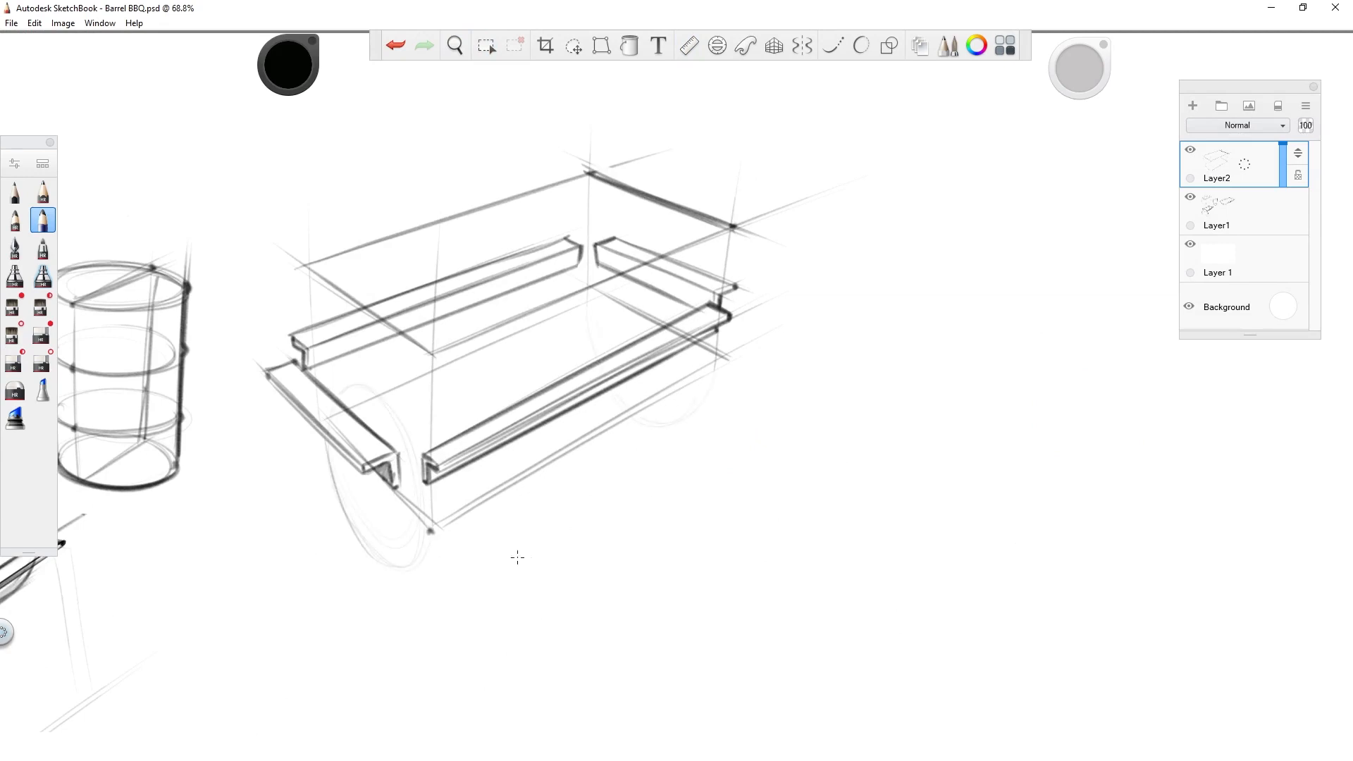
Step: Draw the lower body's long edge and lightly sketch ellipses at the barrel ends to guide the curves
left_click_drag(427, 561, 763, 368)
mouse_move(556, 416)
left_mouse_down()
mouse_move(556, 459)
mouse_move(592, 422)
left_mouse_up()
left_click_drag(317, 211, 391, 422)
left_click_drag(638, 85, 768, 237)
mouse_move(709, 235)
left_mouse_down()
mouse_move(776, 374)
mouse_move(691, 383)
left_mouse_up()
left_click_drag(415, 446, 465, 408)
Step: Turn on stroke smoothing and draw the lid's curved arches at its near and far ends
left_click(833, 45)
mouse_move(162, 414)
left_mouse_down()
mouse_move(181, 335)
mouse_move(375, 560)
left_mouse_up()
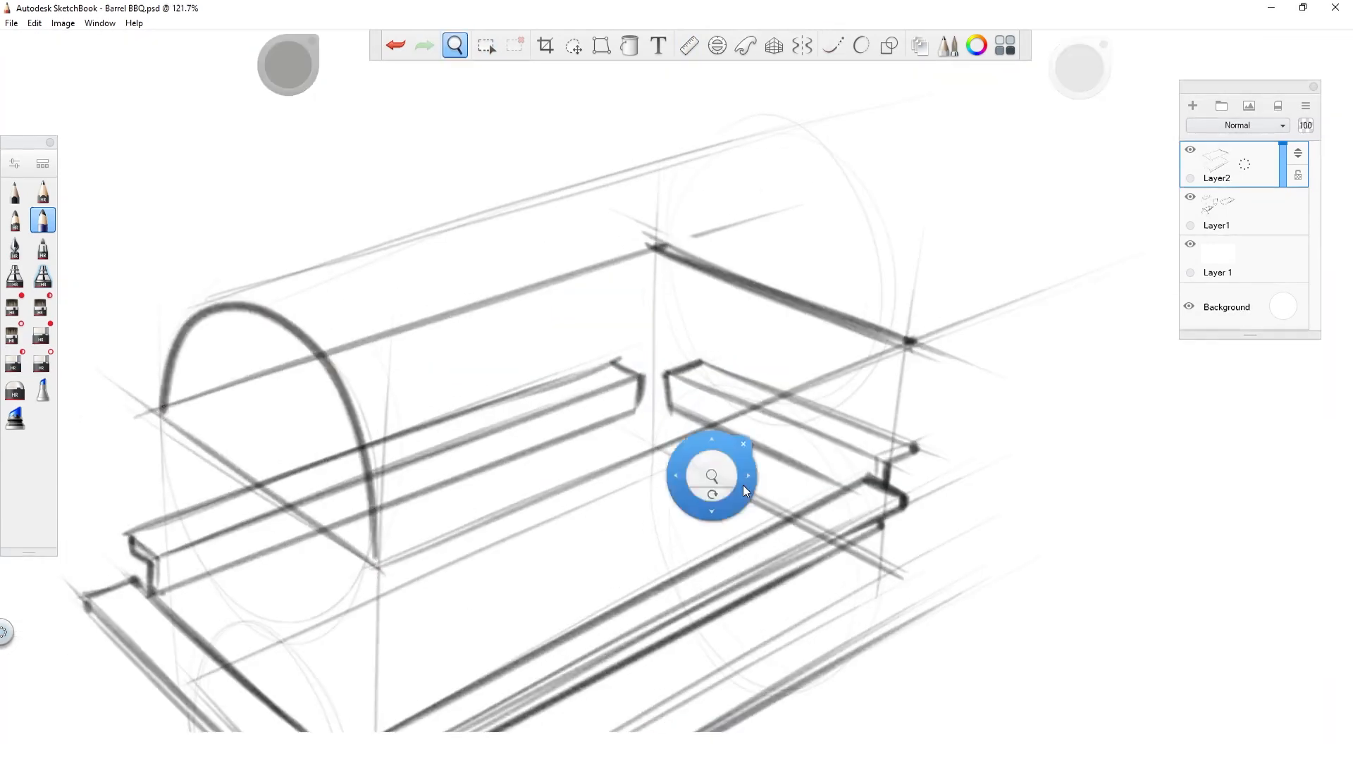
left_click_drag(711, 477, 666, 560)
left_click_drag(612, 327, 619, 289)
left_click_drag(857, 331, 865, 425)
Step: Draw the lower half-barrel's curved ends and long bottom edge, and turn off stroke smoothing
mouse_move(930, 429)
left_mouse_down()
mouse_move(855, 519)
mouse_move(930, 430)
left_mouse_up()
mouse_move(455, 284)
left_mouse_down()
mouse_move(535, 490)
mouse_move(637, 446)
left_mouse_up()
left_click_drag(998, 412, 607, 616)
left_click_drag(522, 224, 529, 328)
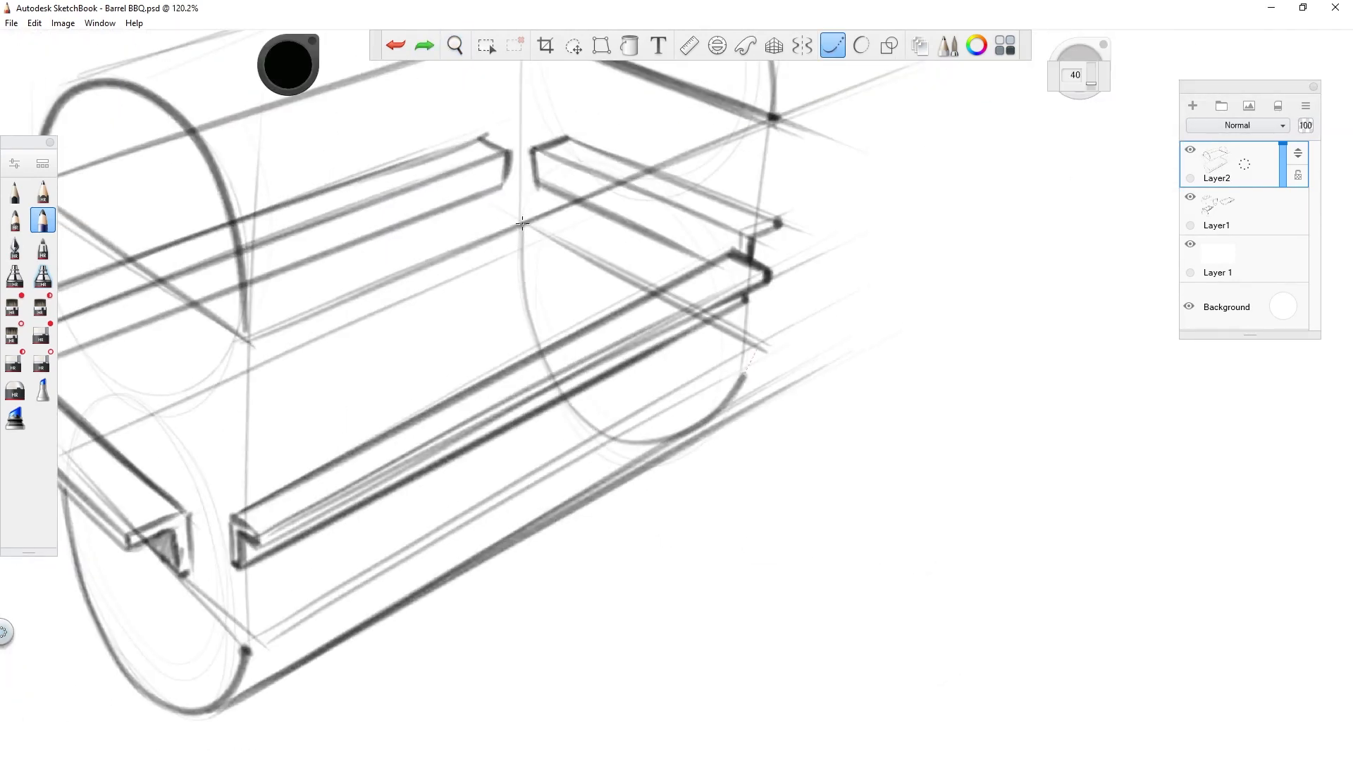
left_click_drag(745, 375, 758, 349)
left_click_drag(830, 430, 967, 457)
left_click(833, 45)
Step: Darken the lower half-barrel's front rim and the straight edge across its far end
mouse_move(468, 620)
left_mouse_down()
mouse_move(923, 357)
mouse_move(880, 369)
left_mouse_up()
mouse_move(423, 159)
left_mouse_down()
mouse_move(1027, 248)
mouse_move(1011, 213)
left_mouse_up()
left_click_drag(677, 395, 710, 358)
left_click_drag(724, 462, 814, 384)
mouse_move(1017, 469)
left_mouse_down()
mouse_move(1093, 528)
mouse_move(1112, 423)
left_mouse_up()
mouse_move(923, 302)
left_mouse_down()
mouse_move(585, 509)
mouse_move(941, 288)
left_mouse_up()
Step: Sketch an L-profile rail along the lid's rear edge with long parallel lines and short end strokes
left_click(43, 220)
mouse_move(1063, 378)
left_mouse_down()
mouse_move(1041, 553)
mouse_move(709, 287)
mouse_move(676, 233)
left_mouse_up()
key("ctrl+z")
left_click_drag(559, 406, 579, 424)
left_click_drag(676, 416, 719, 470)
left_click_drag(523, 443, 971, 195)
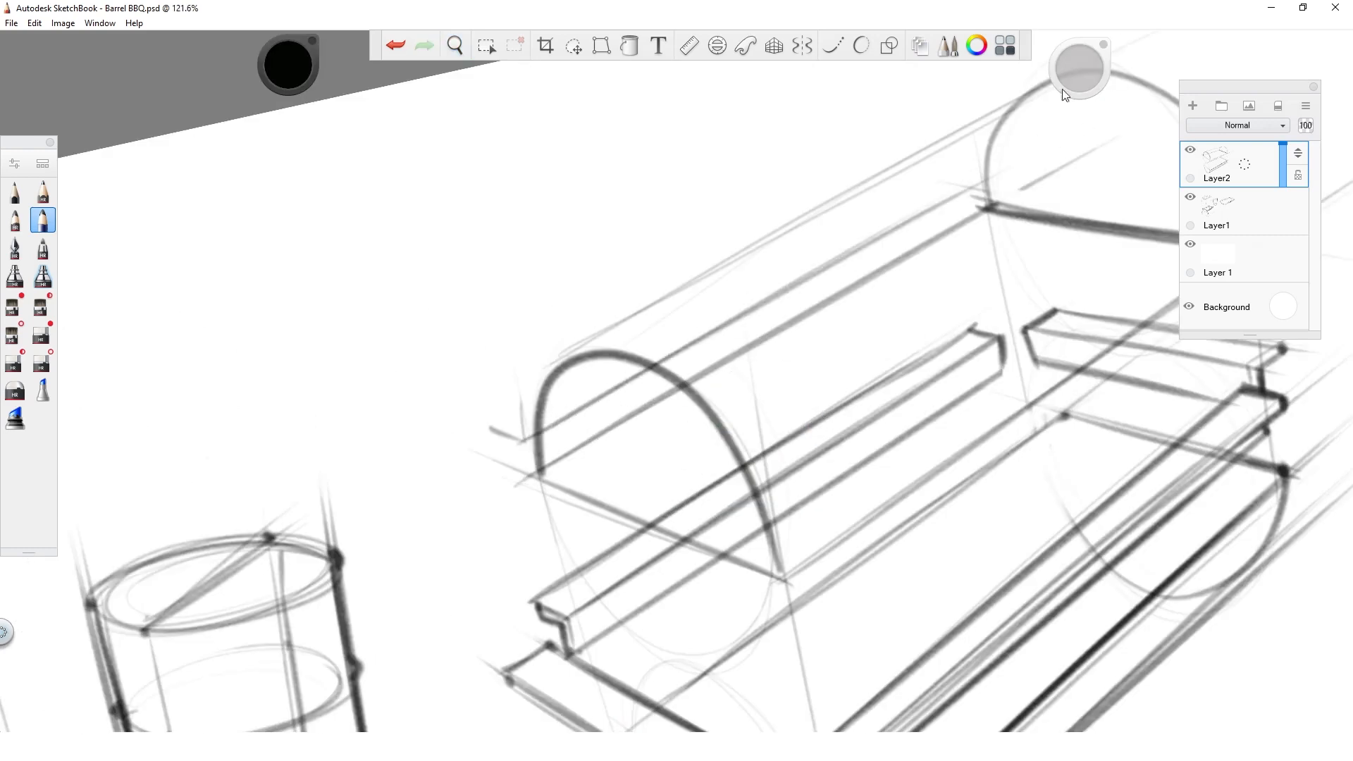
left_click_drag(516, 409, 975, 155)
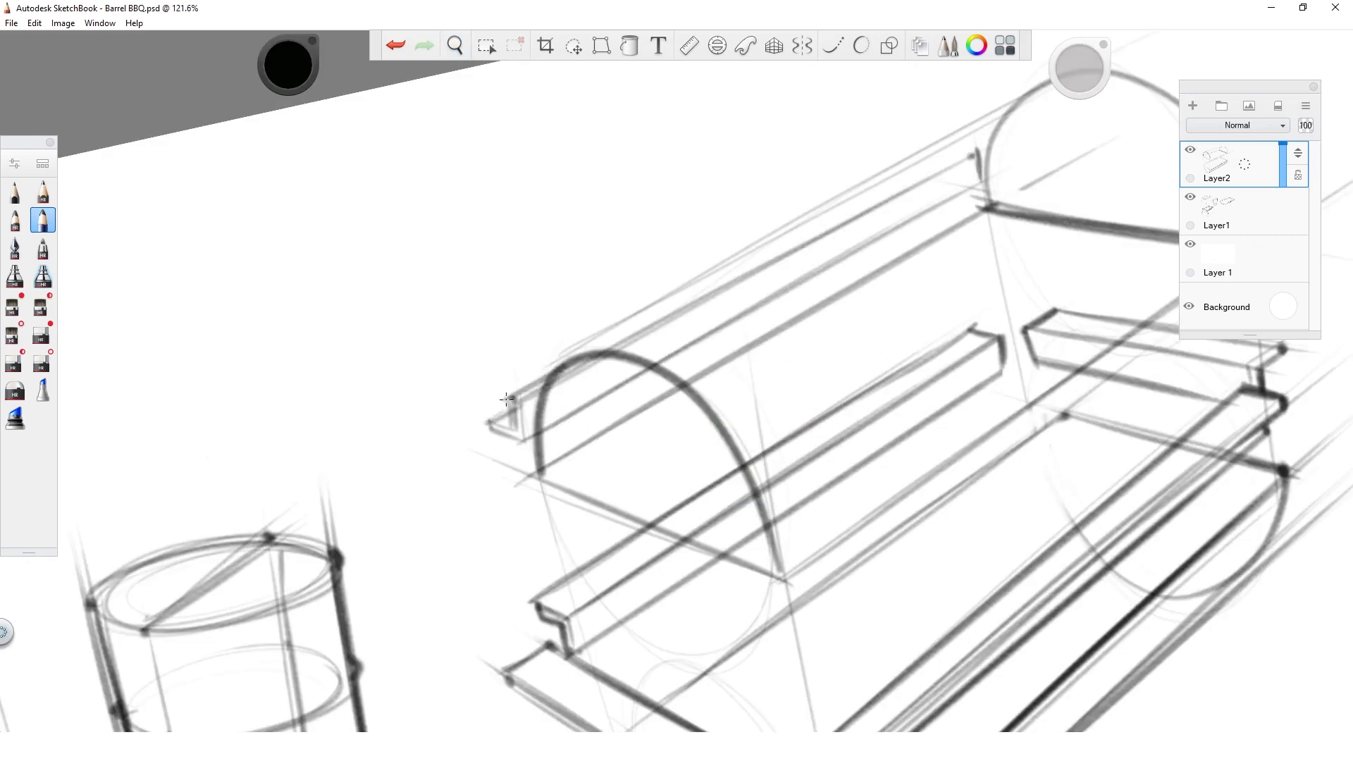
left_click_drag(976, 152, 963, 589)
Step: Draw two small angled brackets under the near end rail, one near each end
mouse_move(1060, 711)
left_mouse_down()
mouse_move(878, 577)
mouse_move(855, 427)
left_mouse_up()
left_click_drag(676, 366, 775, 451)
mouse_move(509, 422)
left_mouse_down()
mouse_move(536, 443)
mouse_move(610, 428)
left_mouse_up()
left_click_drag(544, 412, 539, 432)
left_click_drag(494, 507, 587, 547)
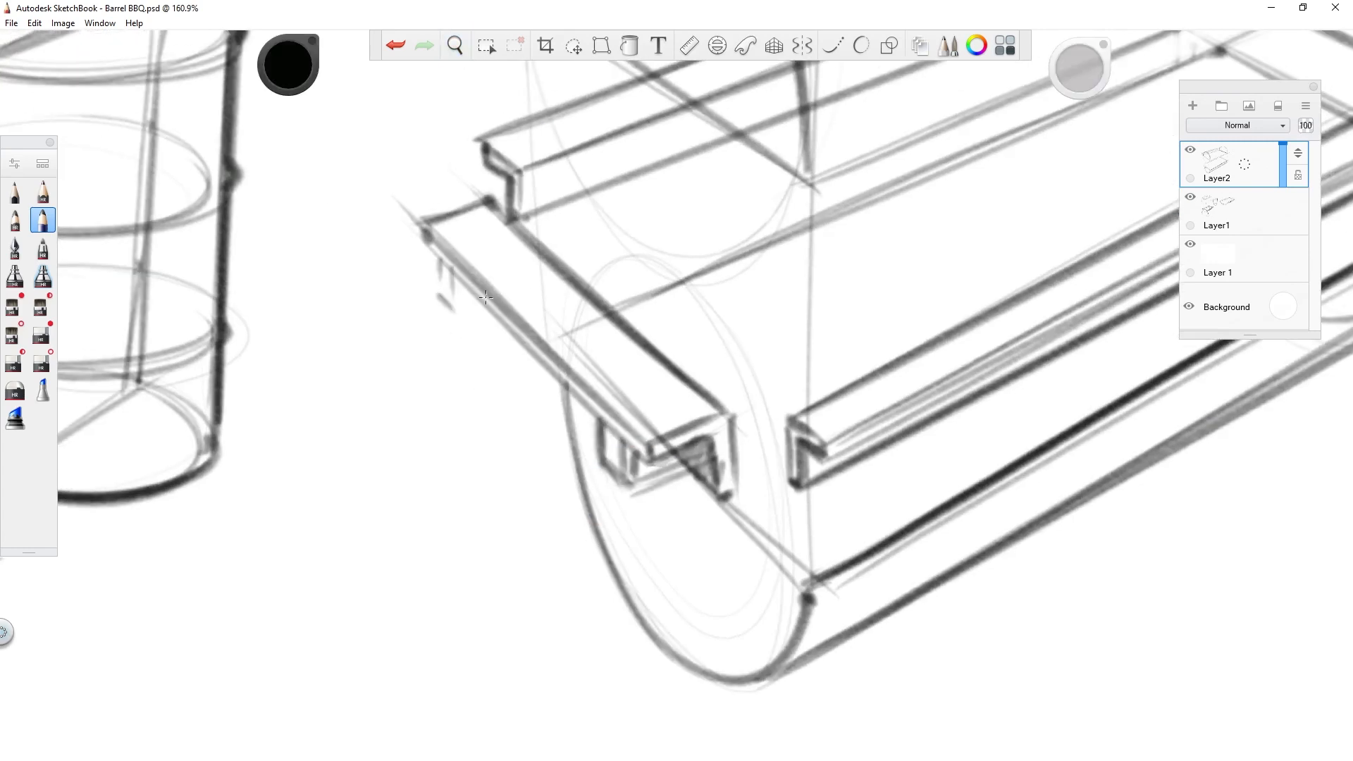
Step: Lightly outline the end of the stand as a four-sided leg plane below the near end of the half-barrel
scroll(486, 247, "down", 5)
left_click_drag(468, 373, 470, 553)
left_click_drag(465, 555, 605, 736)
left_click_drag(612, 747, 534, 615)
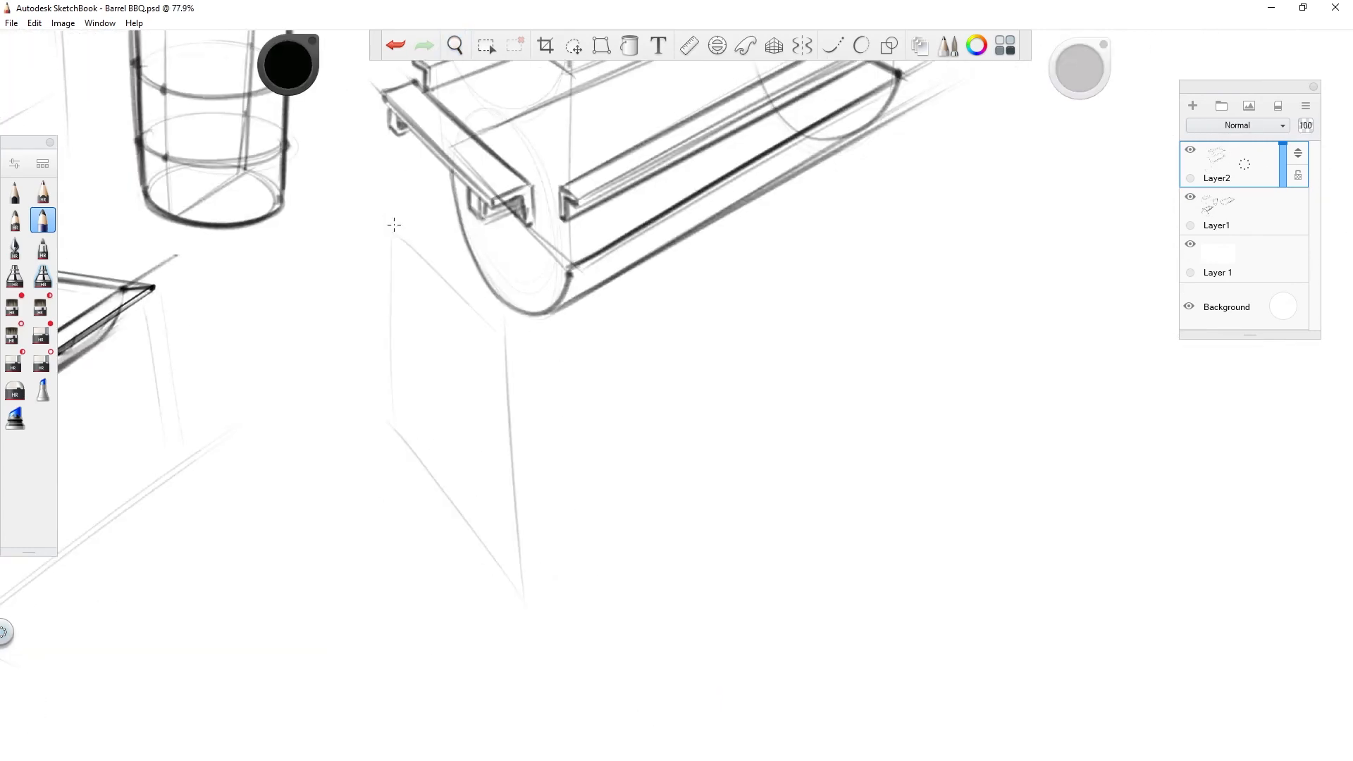
Step: Give the stand legs parallel inner edges and sketch flat mounting tabs at their tops
left_click_drag(756, 484, 548, 347)
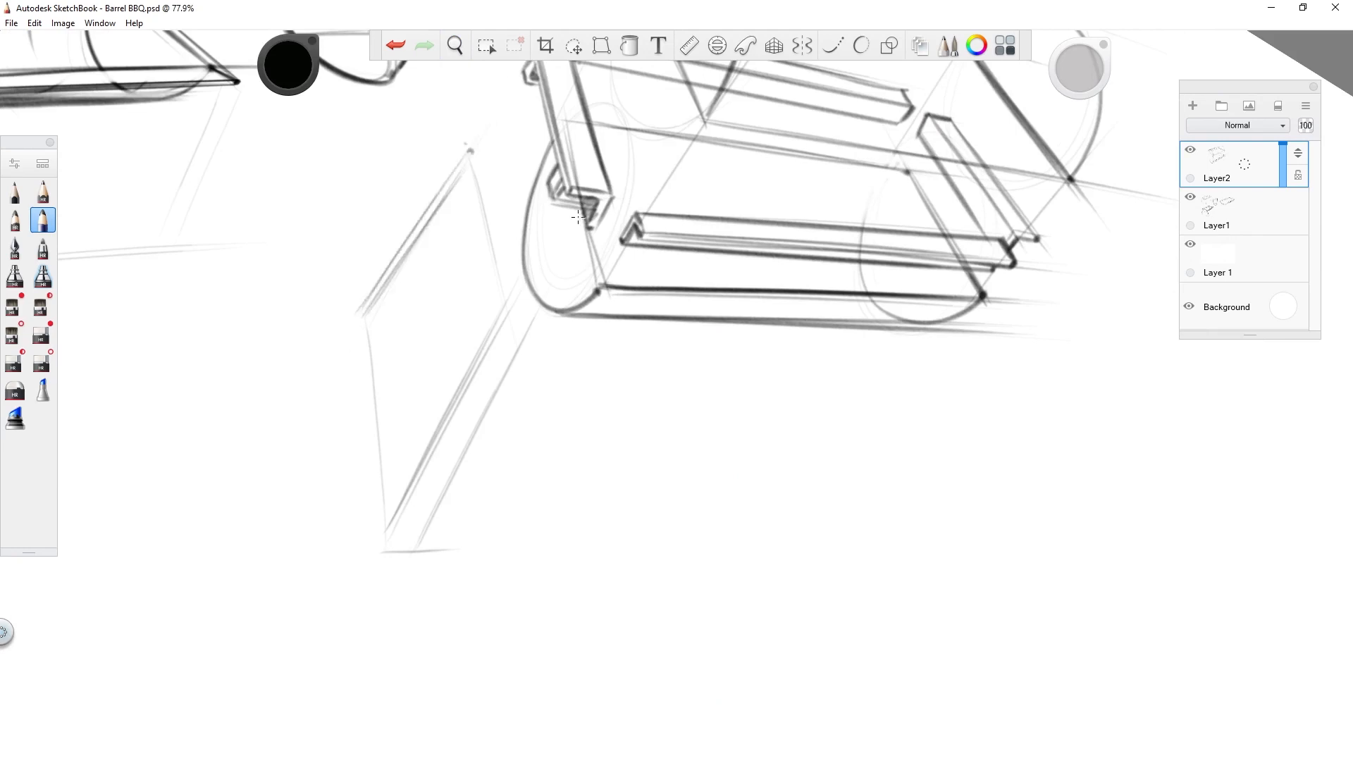
left_click_drag(468, 151, 617, 586)
left_click_drag(971, 277, 869, 615)
scroll(653, 497, "up", 4)
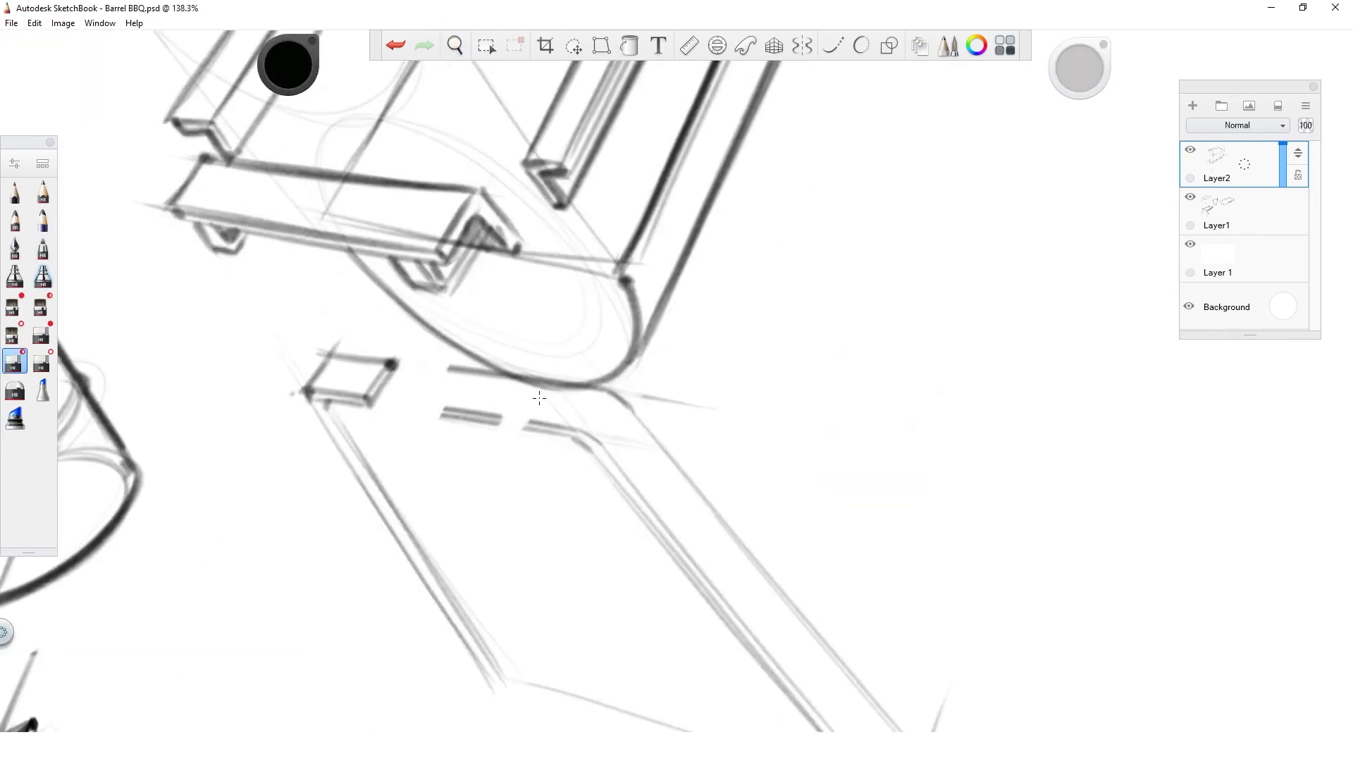
Step: Darken the near leg's long edges and finish its bent top and foot
mouse_move(843, 694)
left_mouse_down()
mouse_move(1050, 484)
mouse_move(986, 233)
left_mouse_up()
left_click_drag(498, 562, 933, 253)
left_click_drag(538, 597, 916, 326)
left_click_drag(868, 294, 914, 321)
scroll(913, 338, "down", 5)
mouse_move(567, 222)
left_mouse_down()
mouse_move(867, 386)
mouse_move(928, 543)
left_mouse_up()
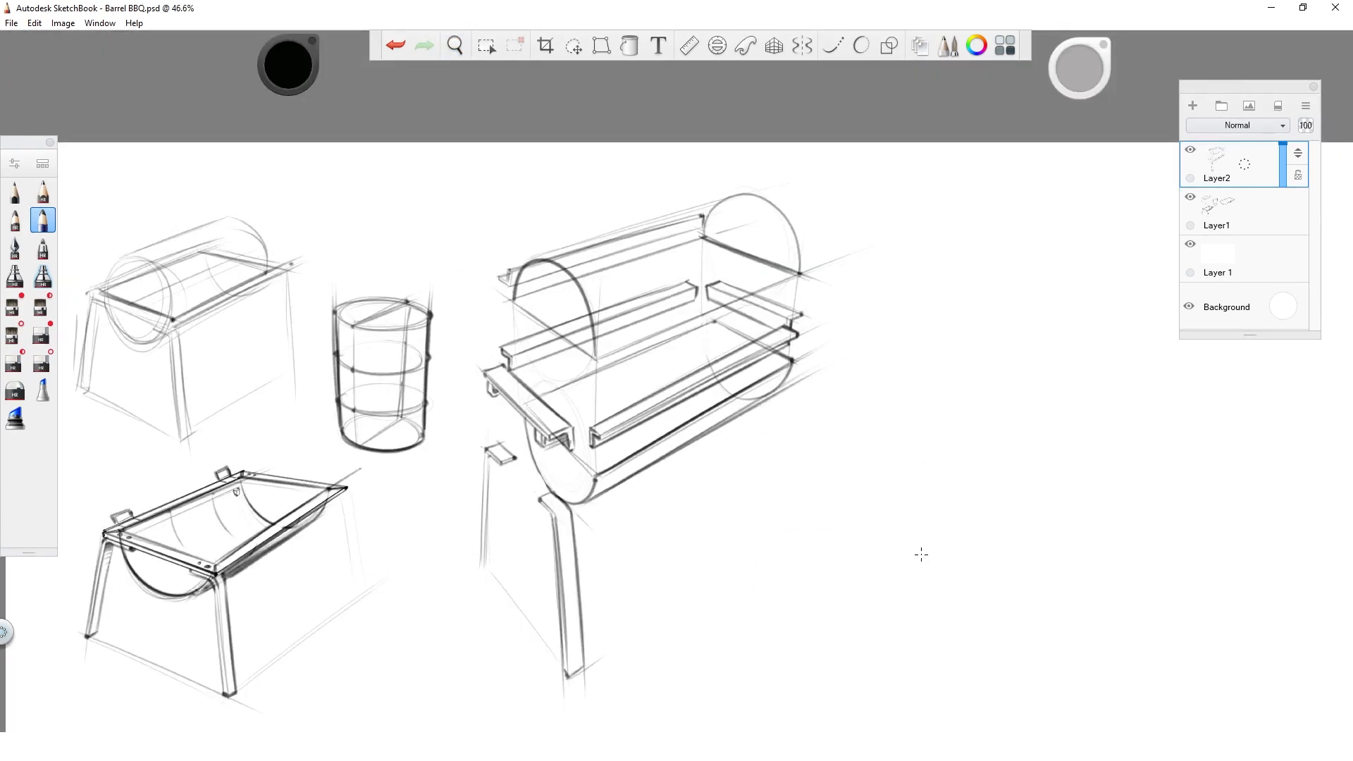
Step: Outline a notch midway along the near end rail and erase the rail edge inside it on Layer1
scroll(520, 404, "up", 5)
mouse_move(480, 381)
left_mouse_down()
mouse_move(521, 441)
mouse_move(551, 419)
left_mouse_up()
scroll(556, 426, "up", 4)
left_click(15, 361)
left_click(1237, 213)
left_click_drag(416, 335, 466, 365)
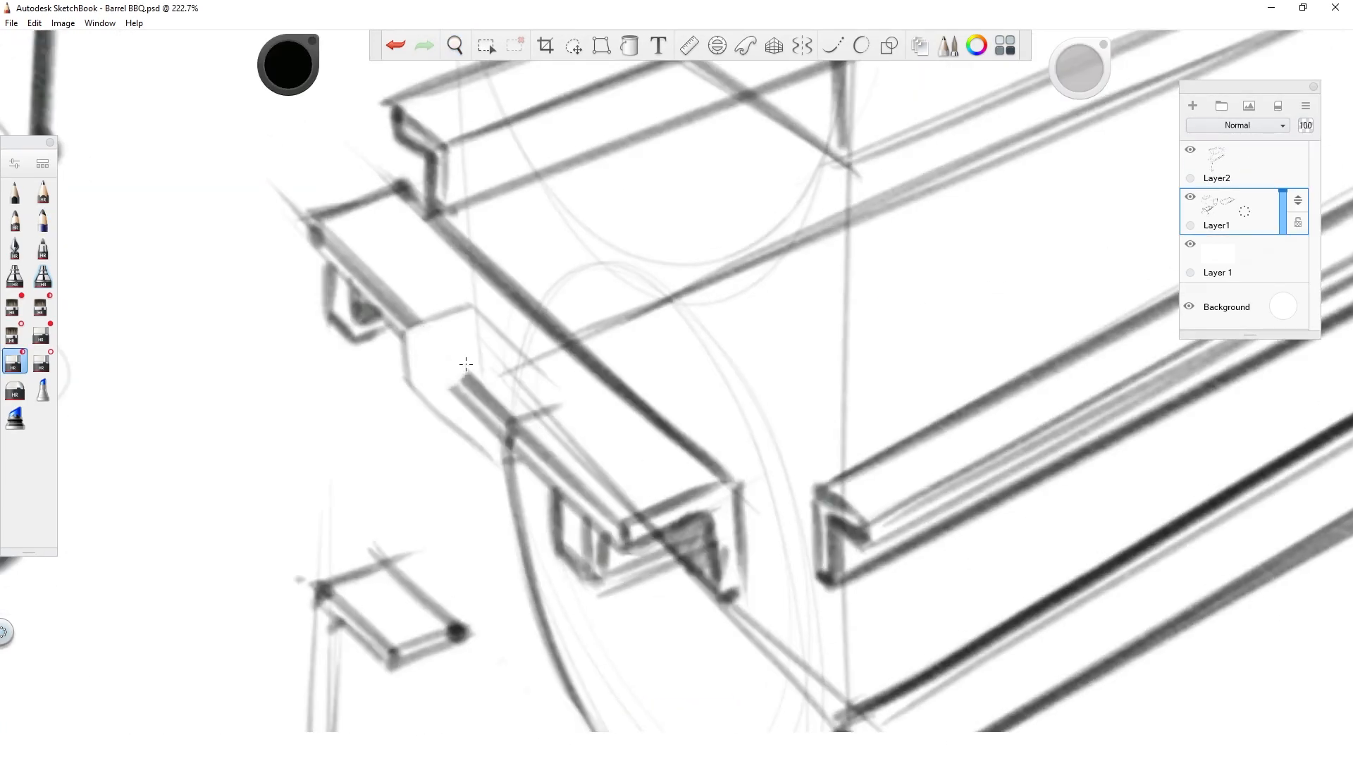
Step: Draw the near rail notch's L-profile cut ends and darken its outline with the pencil
left_click_drag(634, 635, 585, 361)
left_click(43, 220)
left_click_drag(506, 129, 572, 369)
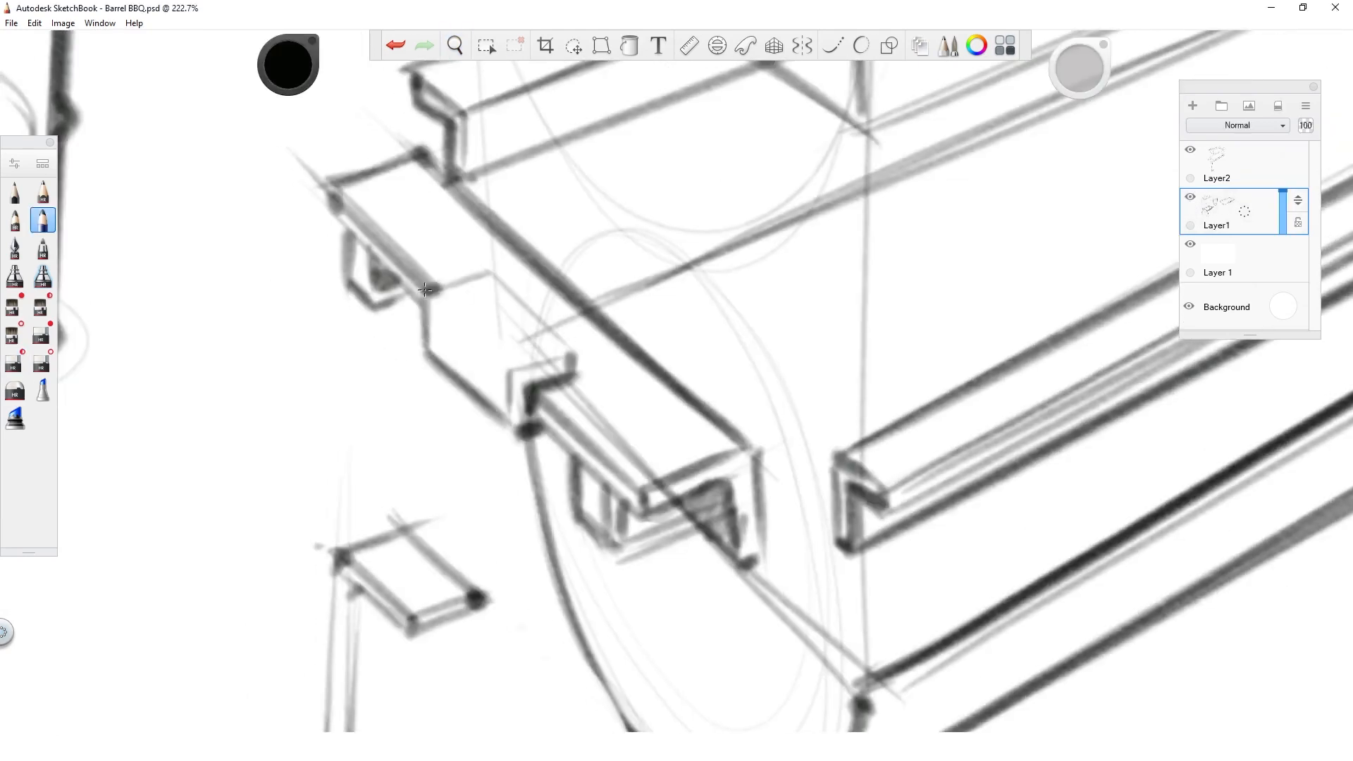
Step: Sketch a matching notch in the middle of the far end rail
scroll(582, 283, "down", 3)
left_click_drag(674, 265, 692, 458)
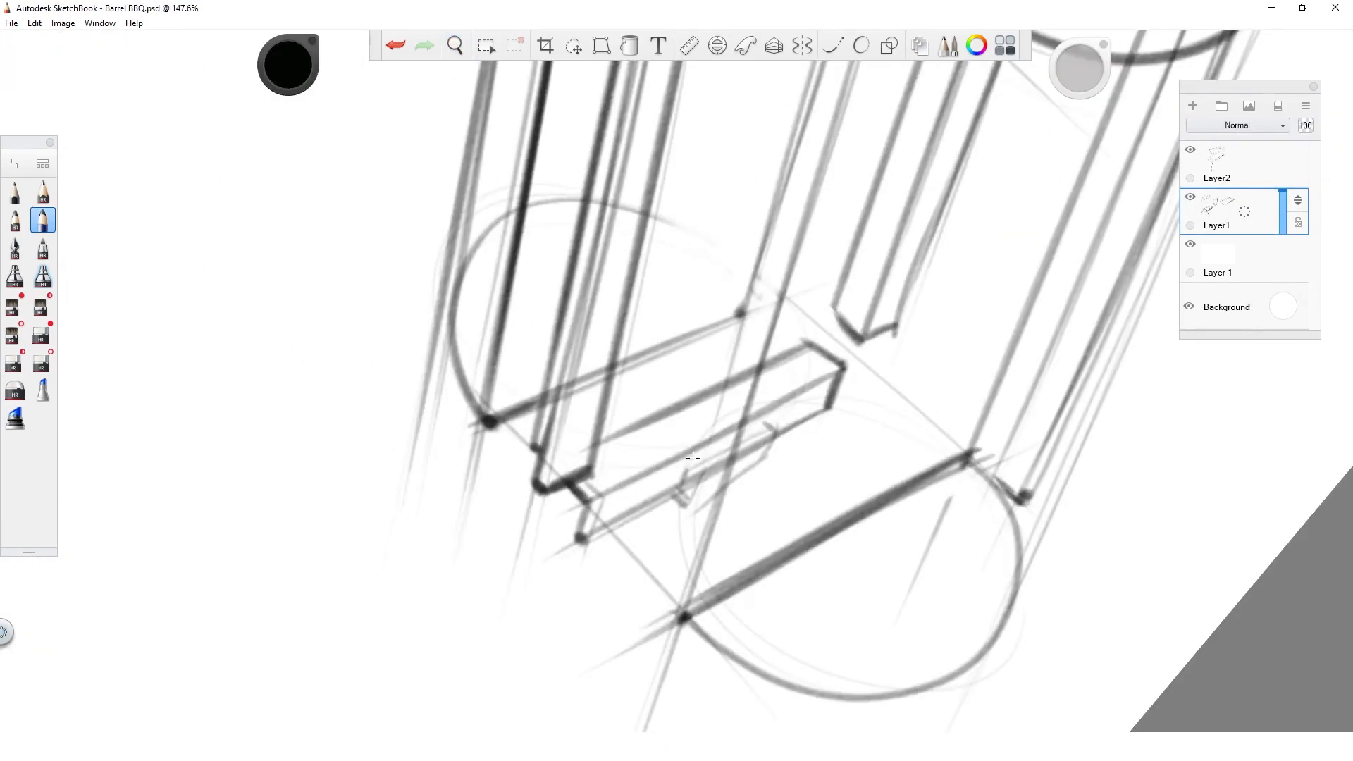
left_click_drag(922, 347, 742, 613)
mouse_move(879, 358)
left_mouse_down()
mouse_move(810, 374)
mouse_move(938, 340)
left_mouse_up()
Step: Lay out the perspective construction box for another half-barrel view and draw the half-round curve of its near end
left_click_drag(380, 394, 739, 90)
left_click_drag(911, 342, 911, 427)
mouse_move(731, 662)
left_mouse_down()
mouse_move(670, 416)
mouse_move(807, 417)
left_mouse_up()
left_click_drag(292, 526, 416, 450)
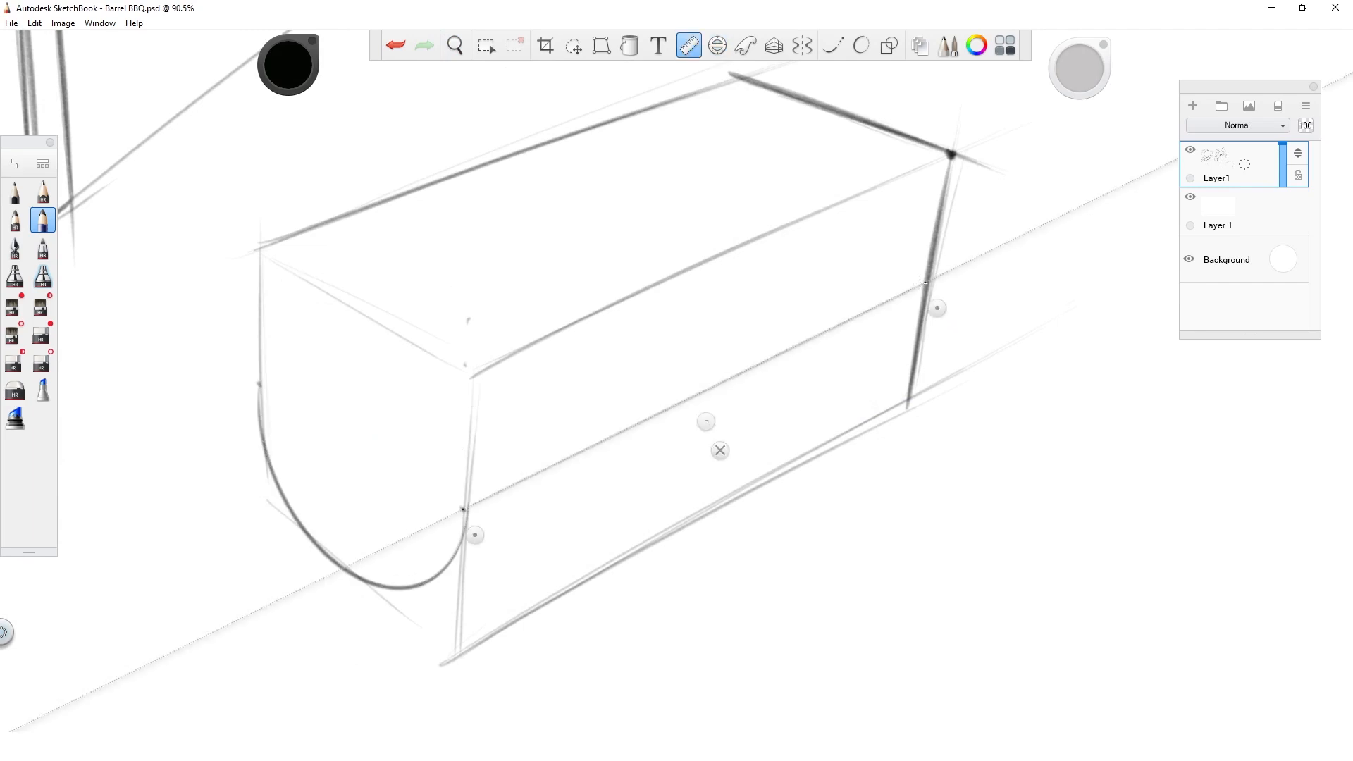
Step: Rule the half-barrel's long rim edges through the middle of the perspective box
left_click_drag(937, 308, 937, 305)
mouse_move(465, 507)
left_mouse_down()
mouse_move(926, 279)
mouse_move(248, 411)
left_mouse_up()
mouse_move(261, 385)
left_mouse_down()
mouse_move(463, 506)
mouse_move(824, 181)
mouse_move(810, 156)
mouse_move(931, 309)
left_mouse_up()
left_click_drag(265, 412, 613, 187)
left_click_drag(926, 281, 712, 196)
left_click(752, 278)
Step: Draw the rim line across the half-barrel's near end and locate the matching far end with ellipse and ruler guides
left_click(718, 45)
left_click_drag(260, 386, 466, 508)
left_click_drag(364, 449, 818, 238)
left_click_drag(580, 451, 581, 461)
left_click_drag(707, 391, 709, 395)
left_click(689, 45)
left_click_drag(763, 250, 649, 305)
left_click_drag(595, 245, 810, 340)
left_click(637, 333)
Step: Fit an ellipse guide to the half-barrel's far end and draw the lower part of its curve
left_click_drag(594, 148, 593, 391)
left_click_drag(833, 204, 802, 437)
left_click(718, 45)
mouse_move(818, 239)
left_mouse_down()
mouse_move(711, 303)
mouse_move(831, 248)
left_mouse_up()
left_click_drag(710, 302, 704, 286)
left_click_drag(775, 447, 772, 450)
left_click_drag(632, 123, 631, 119)
mouse_move(813, 339)
left_mouse_down()
mouse_move(730, 427)
mouse_move(676, 410)
left_mouse_up()
Step: Rule the half-barrel's underside edge tangent to the near and far end curves
left_click(689, 45)
left_click_drag(505, 238, 459, 532)
left_click_drag(626, 450, 609, 529)
mouse_move(423, 586)
left_mouse_down()
mouse_move(766, 423)
mouse_move(423, 586)
left_mouse_up()
left_click(622, 555)
mouse_move(825, 400)
left_mouse_down()
mouse_move(616, 637)
mouse_move(849, 365)
mouse_move(869, 503)
mouse_move(909, 466)
left_mouse_up()
Step: Rule the rail frame's long sides and end lines just outside the half-barrel's rim
left_click(689, 45)
left_click_drag(606, 533, 776, 471)
left_click_drag(546, 549, 987, 334)
left_click_drag(781, 468, 564, 319)
left_click_drag(734, 236, 748, 255)
left_click_drag(341, 394, 766, 219)
left_click_drag(750, 255, 564, 556)
left_click_drag(350, 408, 343, 413)
left_click_drag(583, 533, 358, 390)
left_click_drag(455, 486, 810, 337)
left_click_drag(921, 408, 942, 374)
left_click_drag(687, 230, 967, 351)
left_click(810, 352)
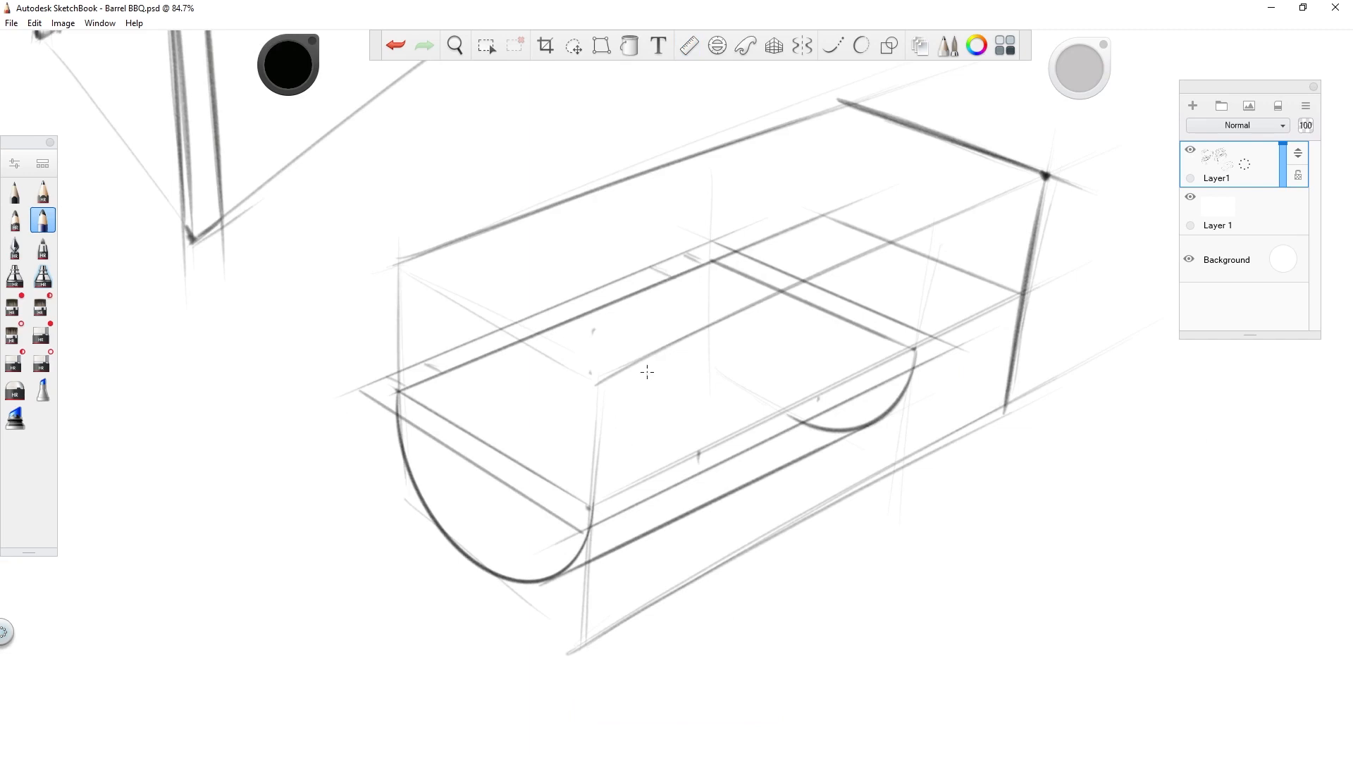
Step: Size an ellipse guide against the near barrel end and sketch the open lid's slanted end edges and long front edge
left_click(718, 45)
left_click_drag(705, 287, 510, 440)
left_click_drag(438, 281, 446, 299)
left_click_drag(510, 441, 495, 441)
left_click_drag(601, 390, 592, 395)
left_click_drag(432, 298, 426, 287)
left_click_drag(496, 441, 493, 443)
left_click_drag(427, 290, 425, 276)
left_click_drag(502, 447, 480, 441)
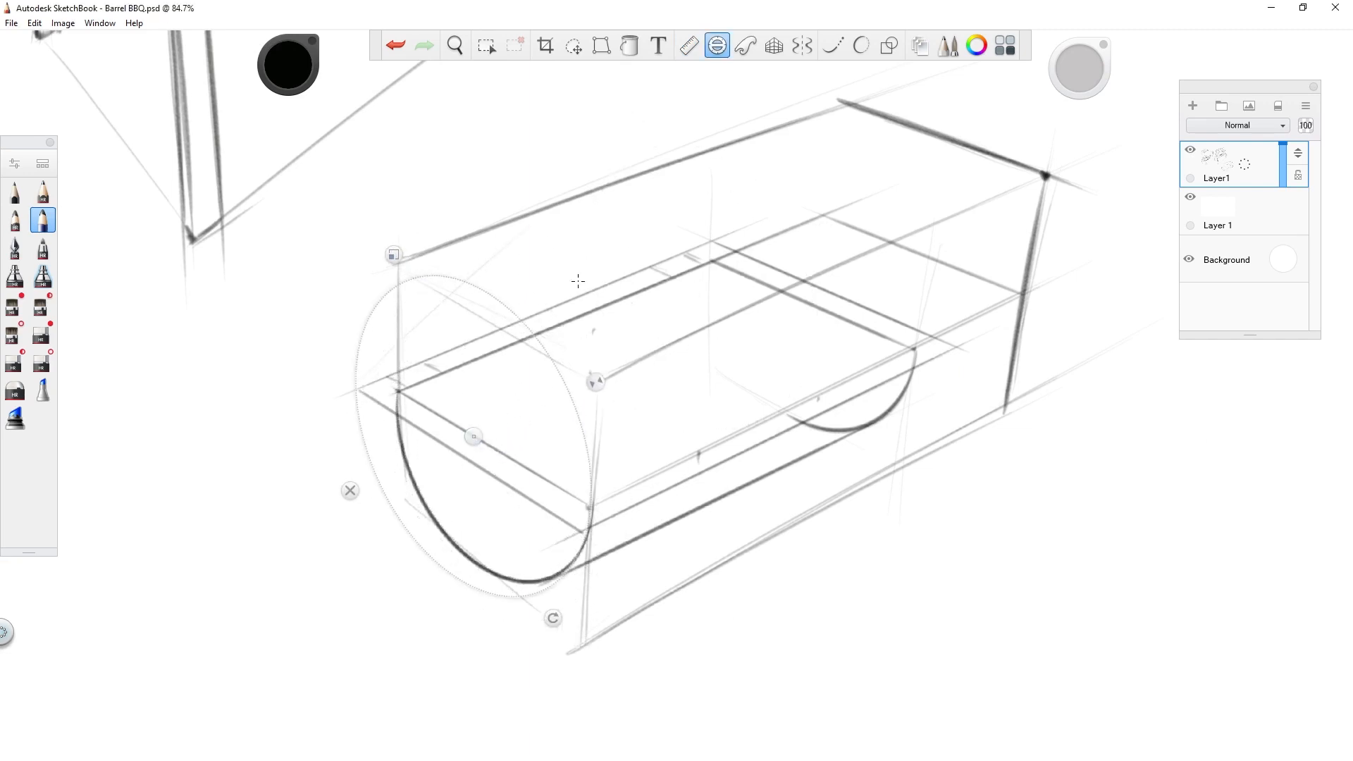
left_click(718, 45)
left_click_drag(370, 381, 373, 444)
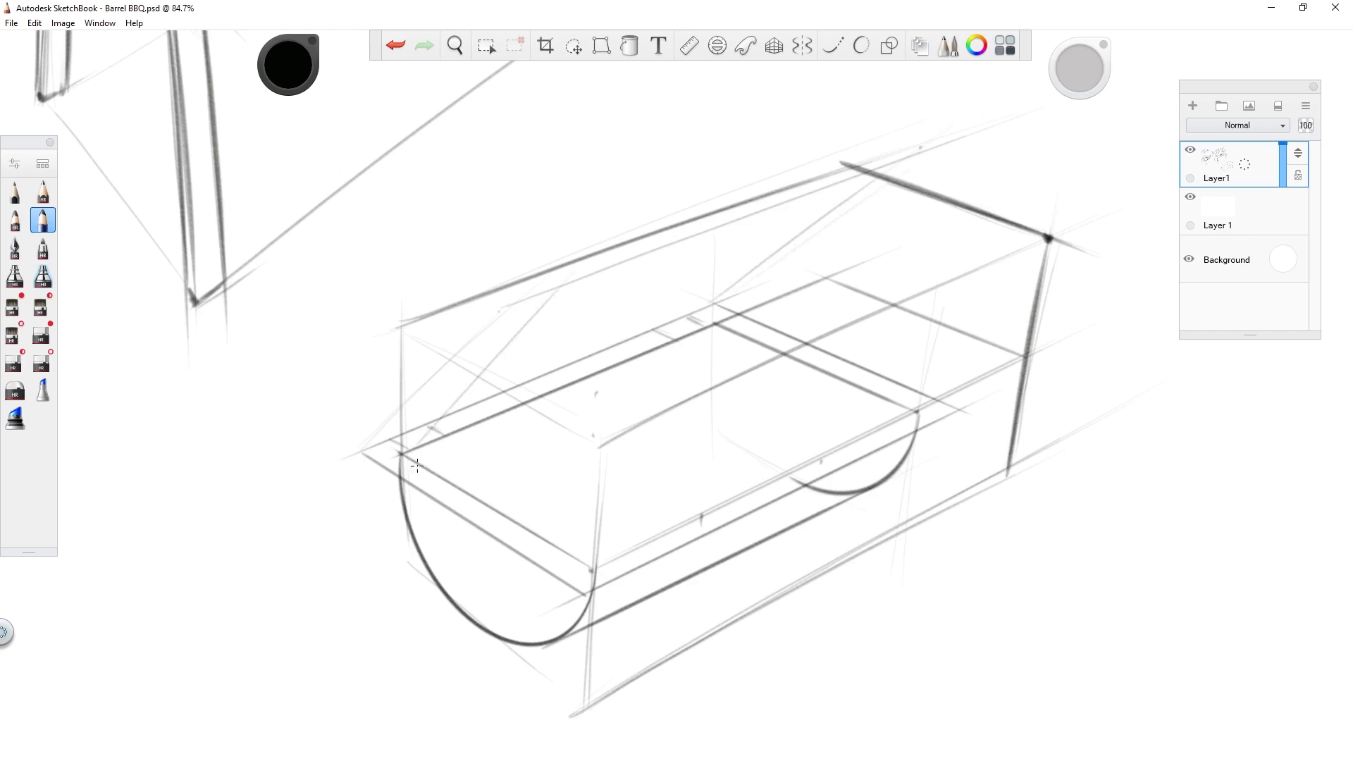
key("ctrl+z")
left_click_drag(390, 429, 518, 291)
left_click_drag(590, 467, 591, 548)
left_click_drag(409, 342, 857, 185)
key("ctrl+z")
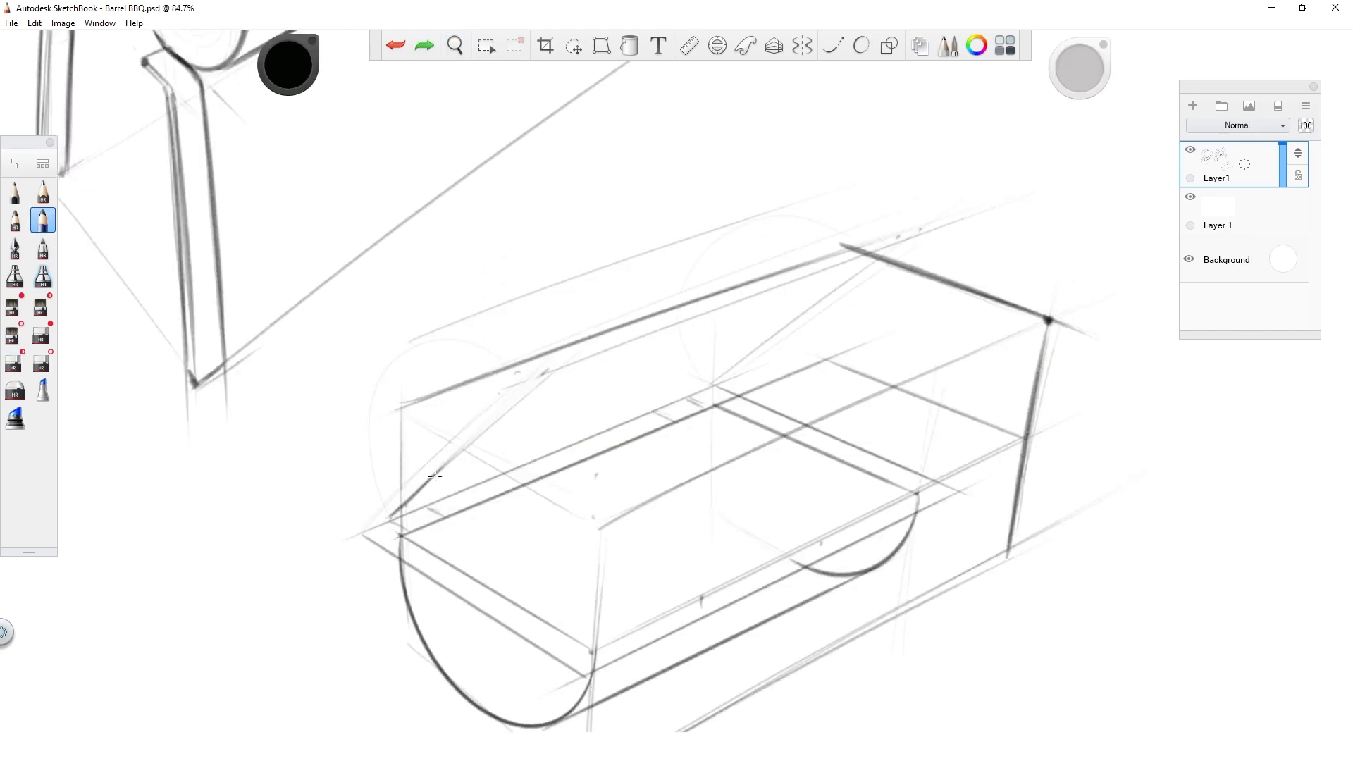
Step: Rule the open lid's hinge edge parallel to the half-barrel's rear rim
left_click(690, 45)
mouse_move(856, 302)
left_mouse_down()
mouse_move(821, 311)
mouse_move(824, 326)
left_mouse_up()
left_click_drag(747, 358, 400, 504)
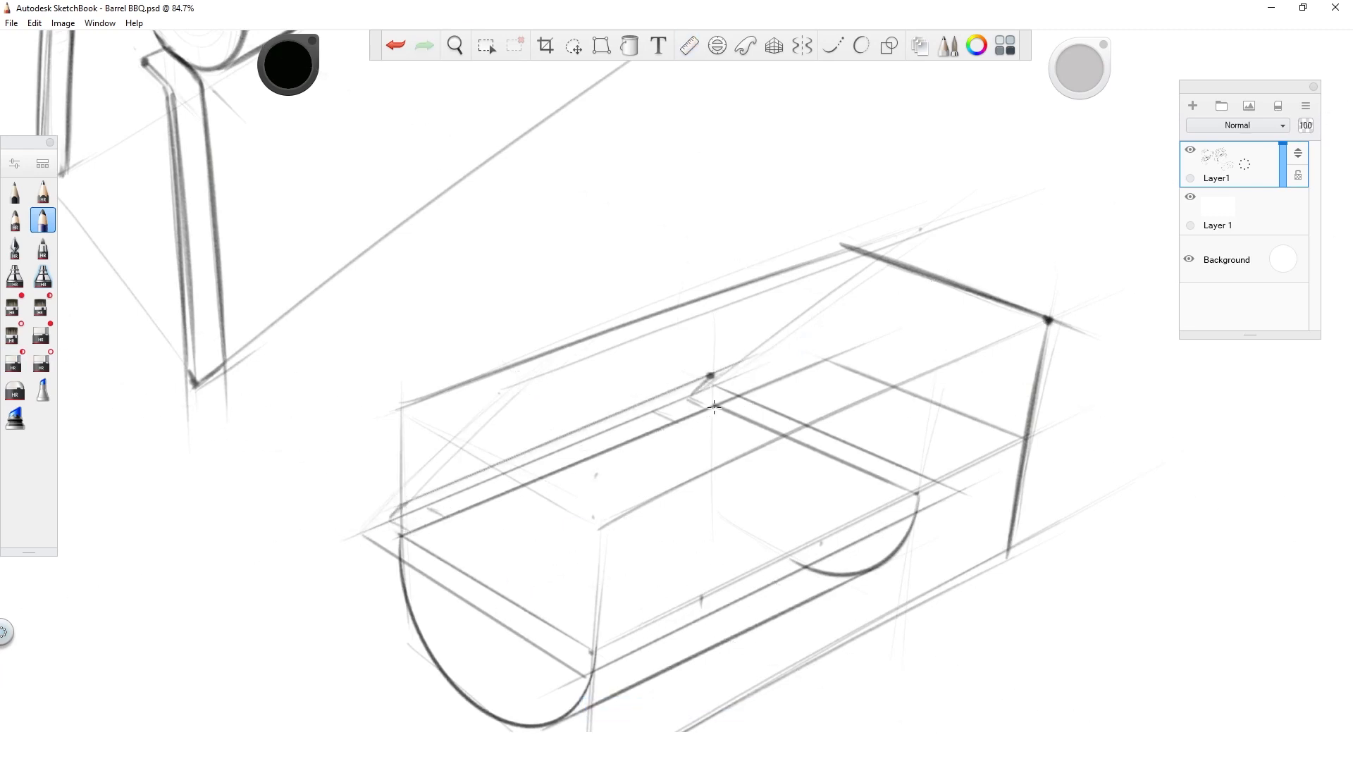
Step: Draw the open lid's near and far half-round ends with the ellipse guide and darken its straight edges
left_click(717, 45)
left_click_drag(539, 584, 520, 583)
left_click_drag(468, 443, 460, 451)
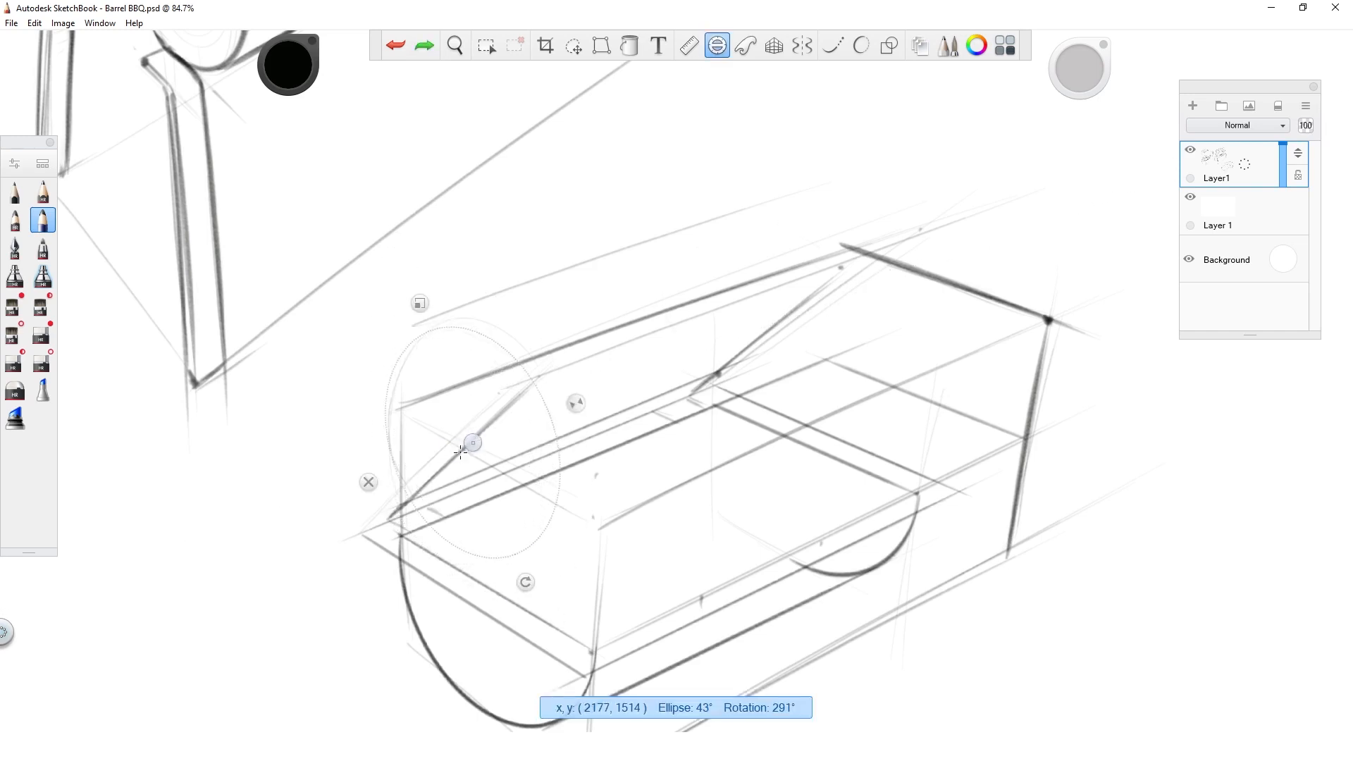
left_click_drag(417, 301, 415, 294)
left_click_drag(468, 443, 472, 446)
left_click_drag(405, 503, 540, 381)
left_click_drag(470, 448, 770, 319)
left_click_drag(715, 173, 720, 188)
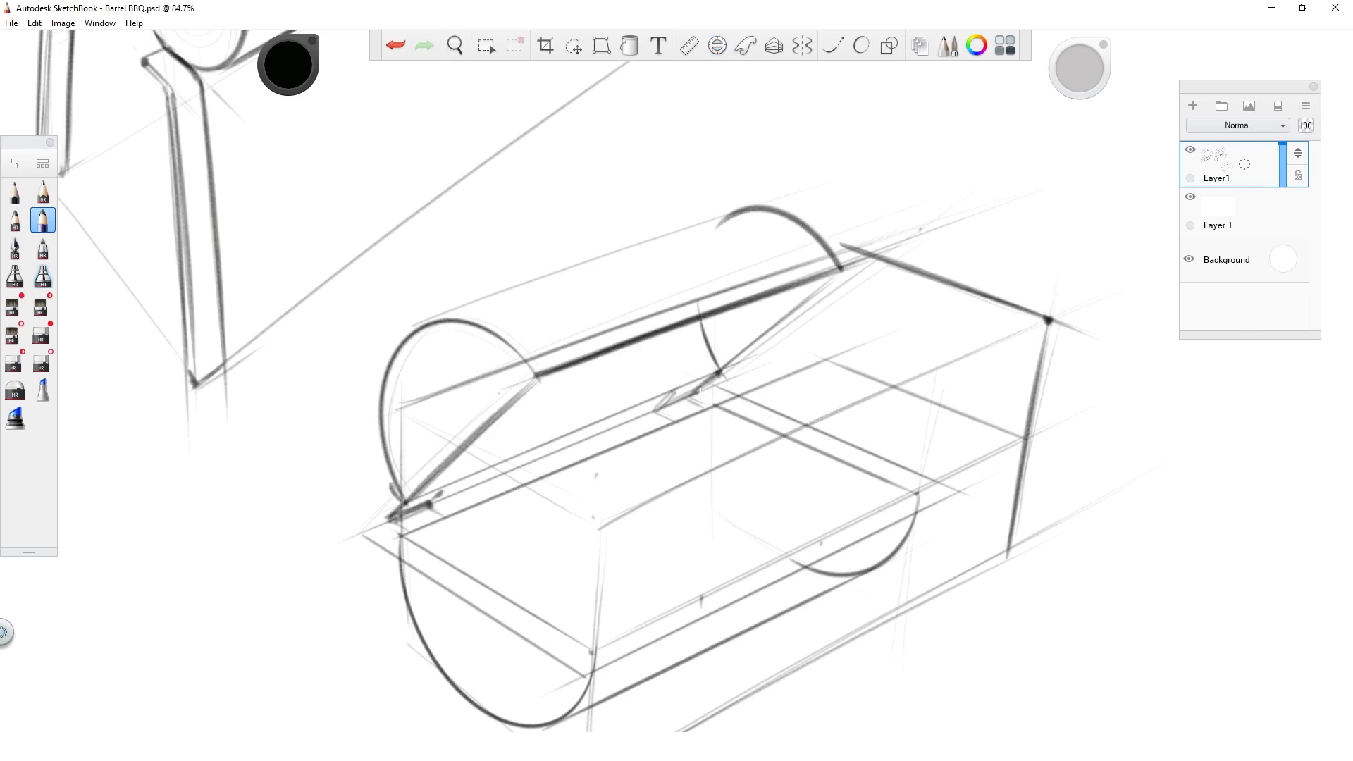
Step: Complete the half-barrel's far end curve inside the body with the ellipse guide
left_click(717, 45)
left_click_drag(770, 319, 816, 453)
left_click_drag(765, 322, 758, 300)
left_click_drag(815, 453, 814, 447)
left_click(699, 491)
Step: Darken the open lid's long top edge between its two end arcs
mouse_move(877, 532)
left_mouse_down()
mouse_move(846, 549)
mouse_move(909, 521)
left_mouse_up()
left_click_drag(604, 422, 915, 317)
left_click_drag(606, 418, 916, 316)
Step: Draw and darken the edges of the rectangular grate inside the half-barrel's rim
key("space")
left_click_drag(929, 528, 799, 429)
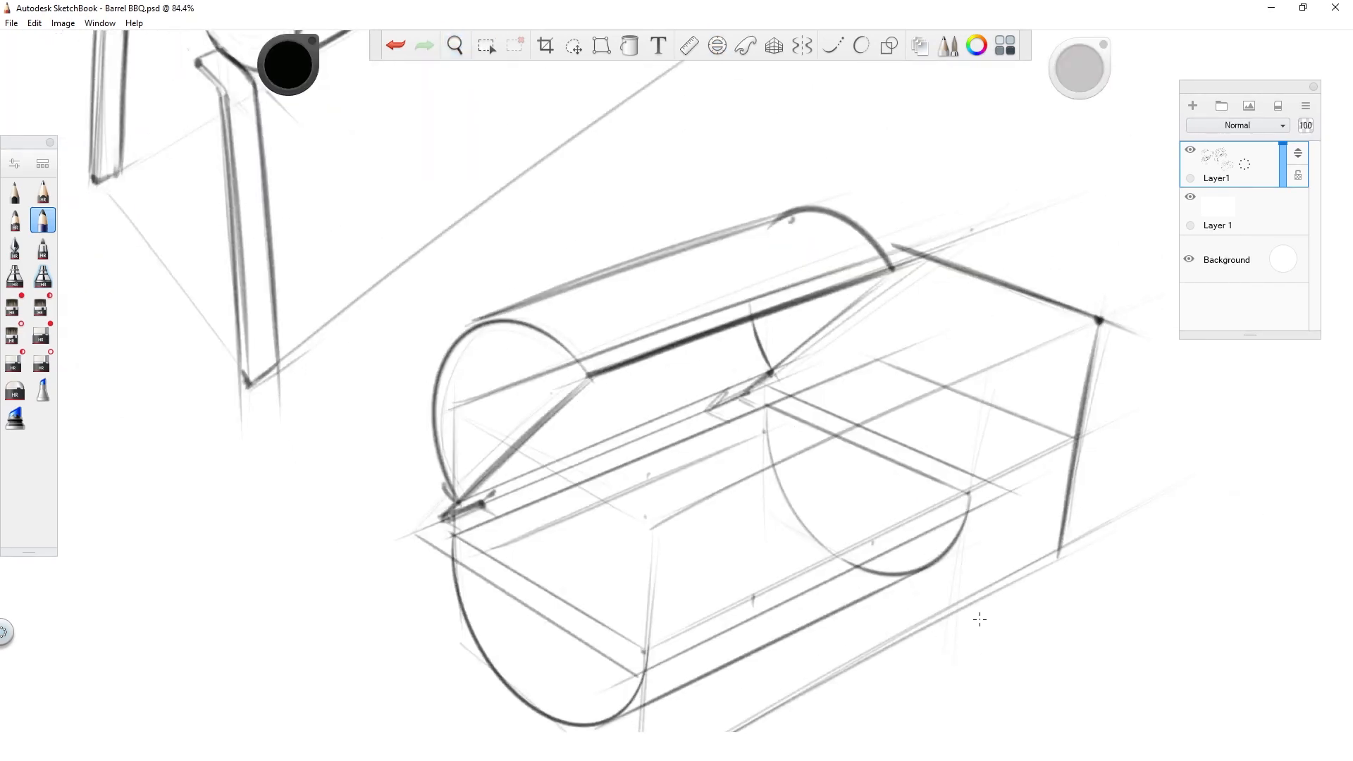
key("space")
left_click_drag(846, 564, 900, 273)
left_click_drag(553, 585, 785, 333)
key("space")
left_click_drag(999, 314, 900, 626)
left_click_drag(470, 535, 740, 341)
key("space")
mouse_move(793, 572)
left_mouse_down()
mouse_move(885, 463)
mouse_move(897, 347)
left_mouse_up()
Step: Hatch closely spaced parallel bars across the full length of the grate
left_click_drag(668, 318, 773, 167)
left_click_drag(670, 330, 779, 182)
left_click_drag(671, 343, 783, 188)
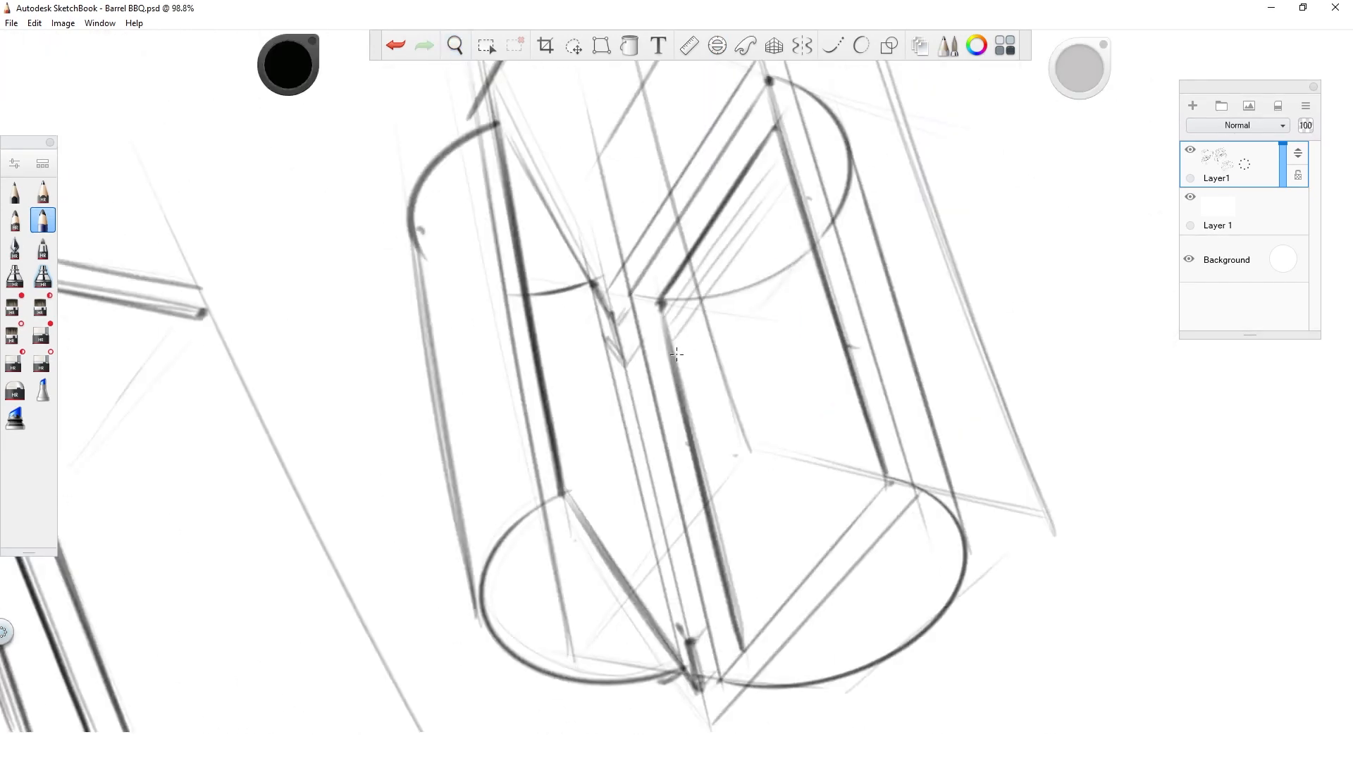
left_click_drag(739, 602, 838, 491)
left_click_drag(740, 622, 859, 487)
left_click_drag(742, 640, 871, 482)
Step: Add light lengthwise lines crossing the grate bars
key("space")
left_click_drag(899, 127, 1017, 399)
left_click_drag(579, 596, 765, 350)
left_click_drag(593, 591, 772, 342)
left_click_drag(641, 603, 861, 310)
left_click_drag(638, 600, 879, 293)
Step: Rule and darken the rail frame's front side and near end around the half-barrel
key("space")
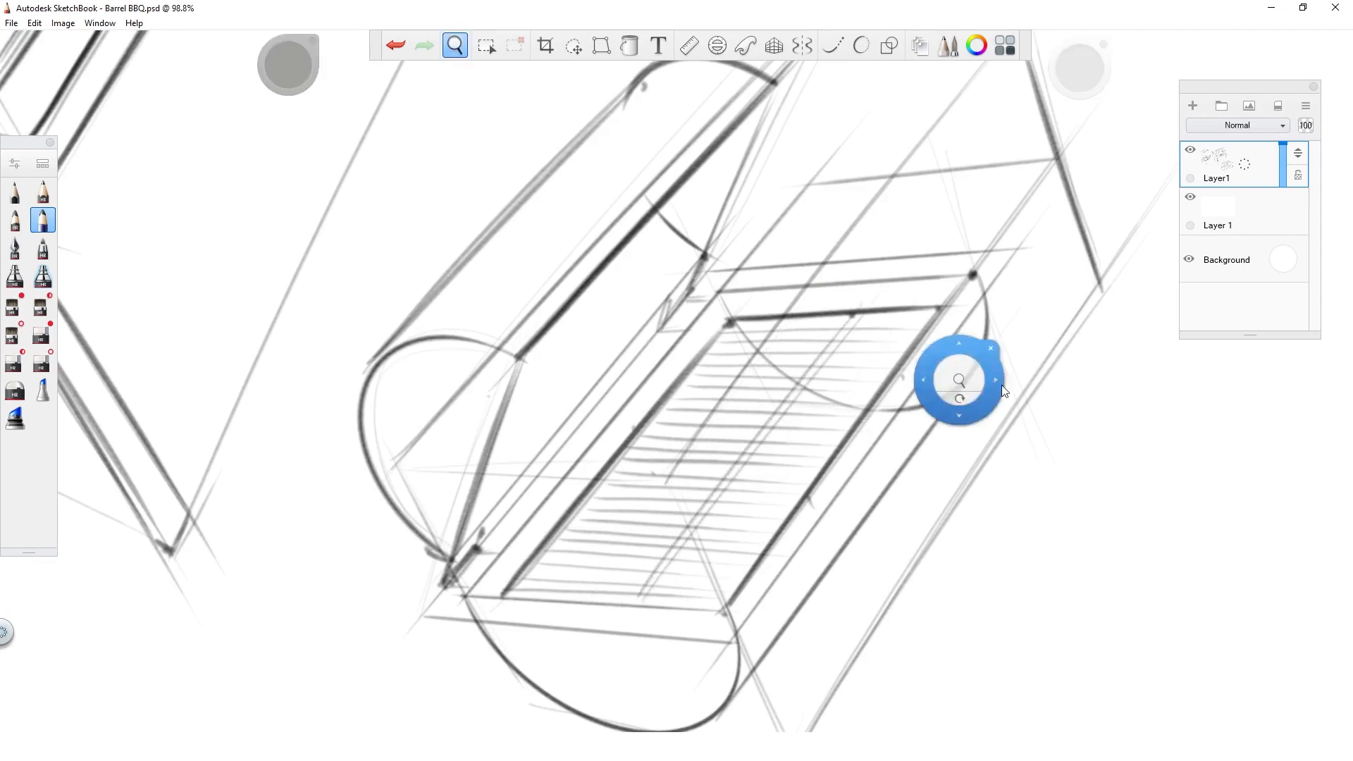
left_click_drag(961, 380, 970, 399)
key("space")
left_click_drag(743, 360, 789, 353)
left_click_drag(721, 385, 685, 383)
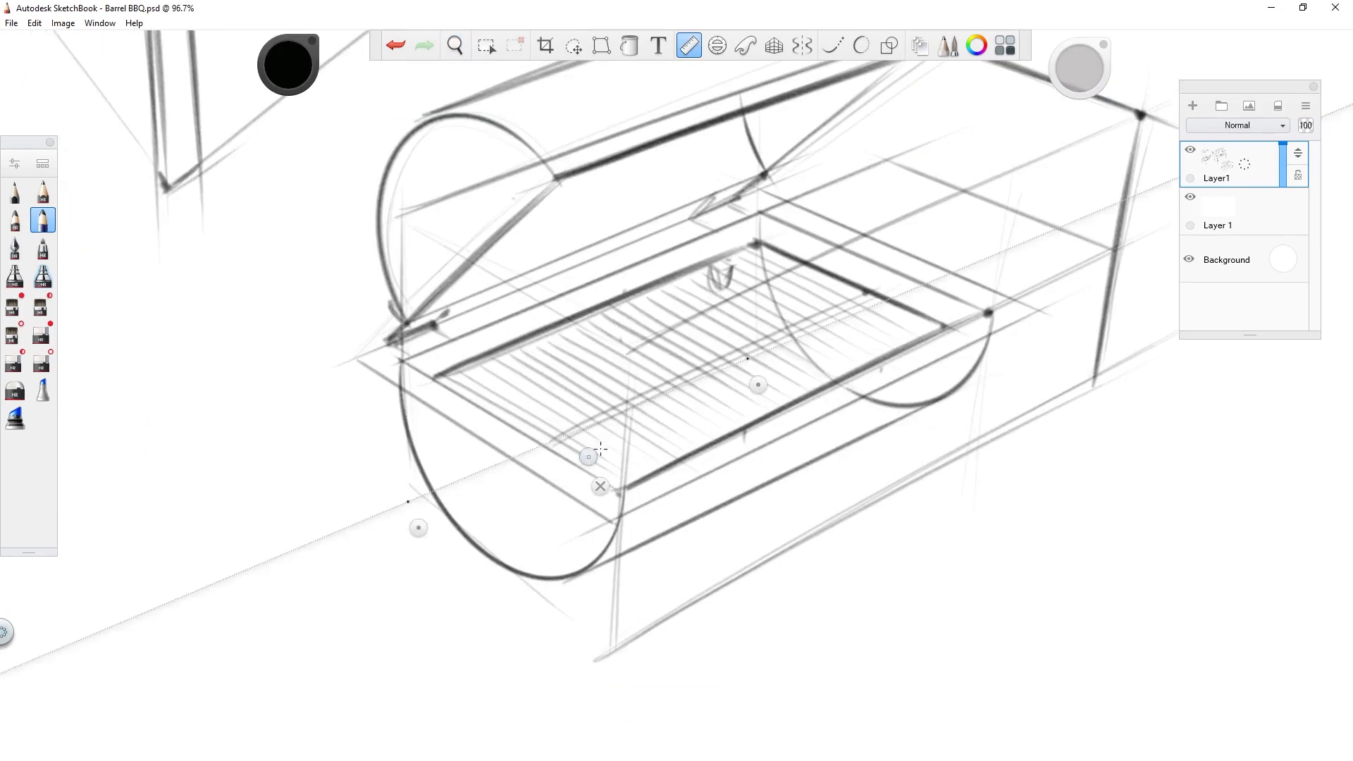
mouse_move(846, 477)
left_mouse_down()
mouse_move(371, 367)
mouse_move(613, 532)
left_mouse_up()
left_click(413, 477)
mouse_move(367, 377)
left_mouse_down()
mouse_move(404, 400)
mouse_move(358, 373)
left_mouse_up()
left_click_drag(611, 517, 611, 530)
left_click_drag(858, 535, 818, 620)
left_click_drag(993, 394, 994, 408)
Step: Rough in the two near-end leg lines below the rail frame and join their feet with a ground line
scroll(653, 565, "down", 5)
left_click_drag(391, 396, 395, 599)
left_click_drag(528, 486, 509, 695)
left_click_drag(406, 590, 507, 690)
key("ctrl+z")
left_click_drag(370, 561, 534, 702)
Step: Strengthen the near-end legs, darkening the long edges of the front one down to its foot
scroll(392, 387, "up", 5)
left_click_drag(388, 222, 324, 644)
mouse_move(675, 430)
left_mouse_down()
mouse_move(302, 254)
mouse_move(384, 668)
left_mouse_up()
left_click_drag(739, 184, 718, 212)
left_click_drag(661, 209, 451, 556)
left_click_drag(638, 231, 448, 541)
mouse_move(663, 204)
left_mouse_down()
mouse_move(453, 545)
mouse_move(671, 184)
left_mouse_up()
left_click_drag(634, 282, 554, 418)
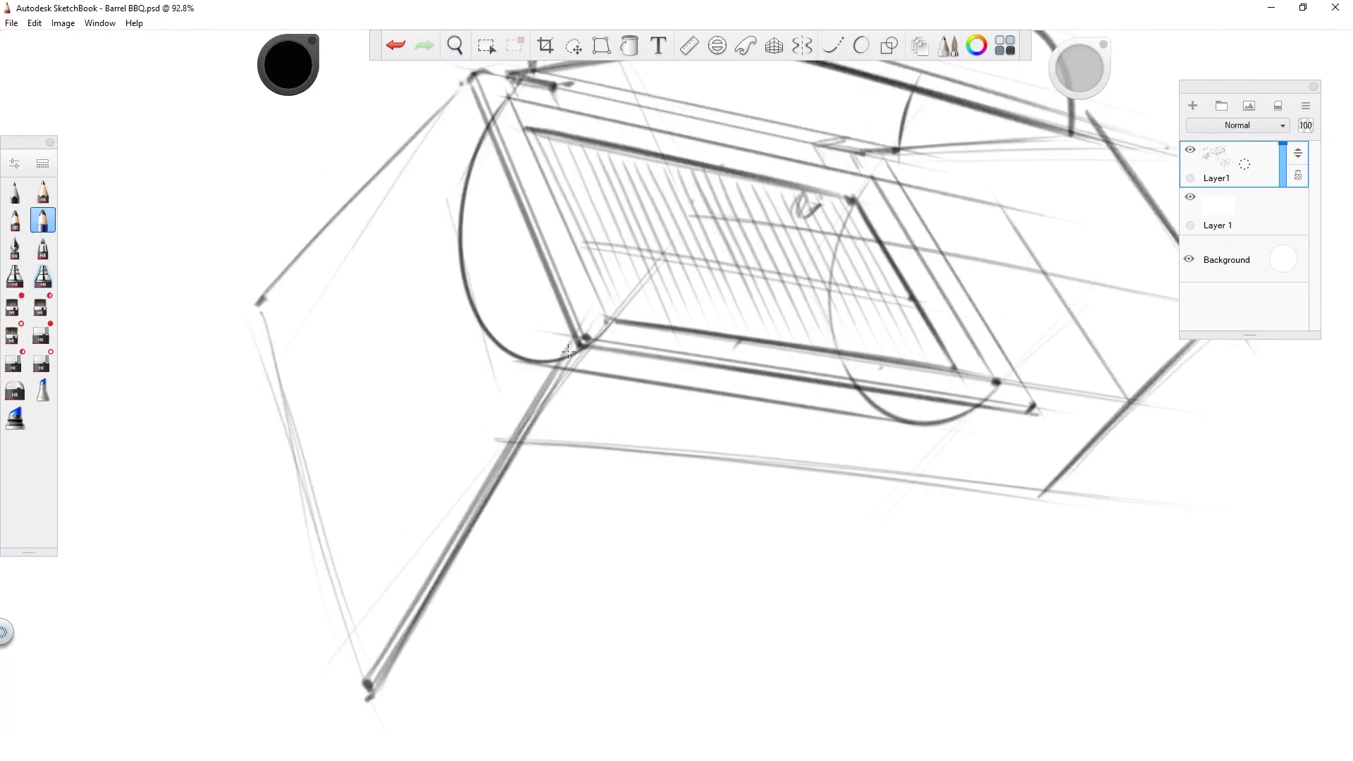
Step: Add a short lip line under the near end rail at the front corner and mark the rear leg's top and foot
left_click_drag(542, 281, 570, 349)
left_click_drag(848, 326, 798, 249)
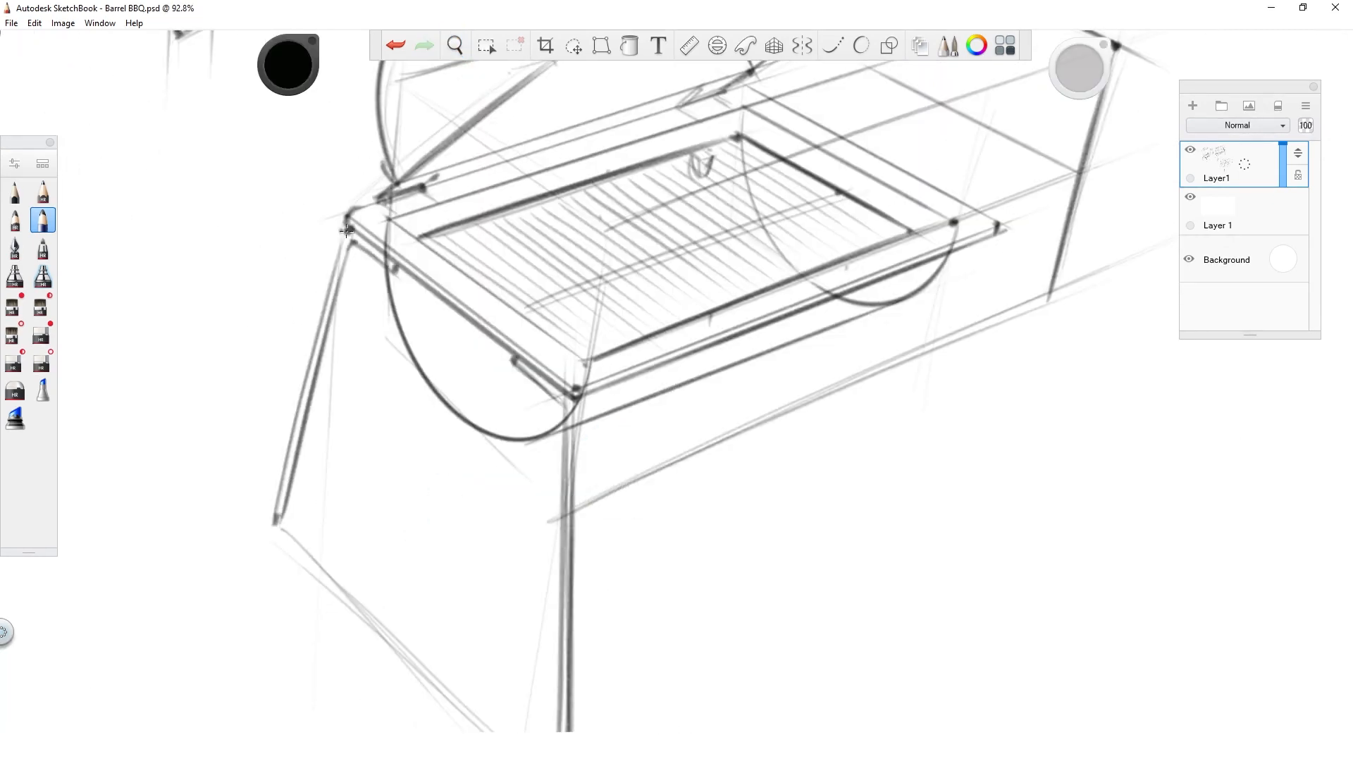
left_click(348, 233)
left_click(277, 521)
Step: Draw the ground line from the near front foot along the long side of the BBQ
left_click_drag(695, 424, 838, 383)
left_click_drag(677, 382, 634, 451)
left_click_drag(547, 613, 964, 414)
left_click_drag(676, 400, 766, 516)
Step: Draw the far front leg's long edges from the rail corner to the ground line and mark its top and foot
key("space")
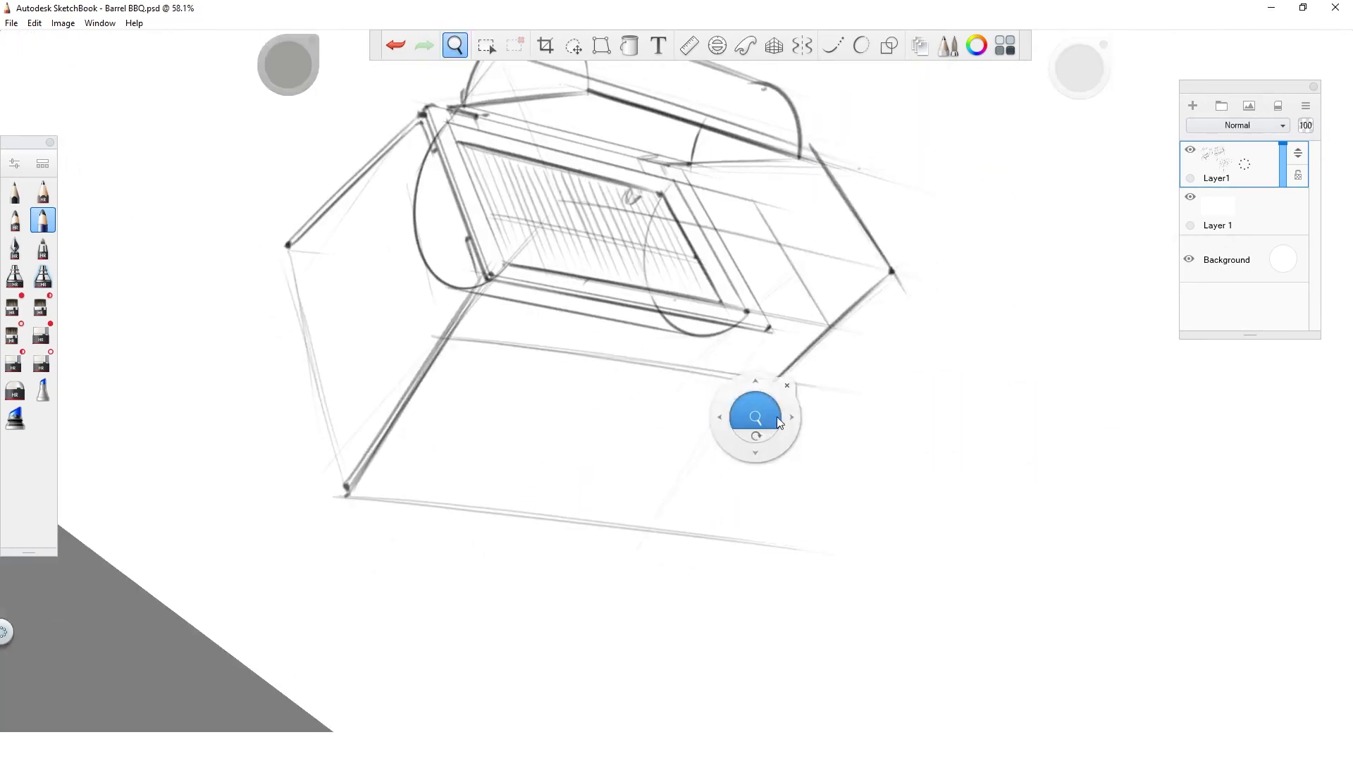
left_click_drag(769, 420, 828, 374)
left_click_drag(769, 294, 582, 590)
left_click_drag(718, 302, 559, 579)
left_click_drag(723, 281, 716, 302)
left_click_drag(755, 285, 749, 309)
left_click(556, 577)
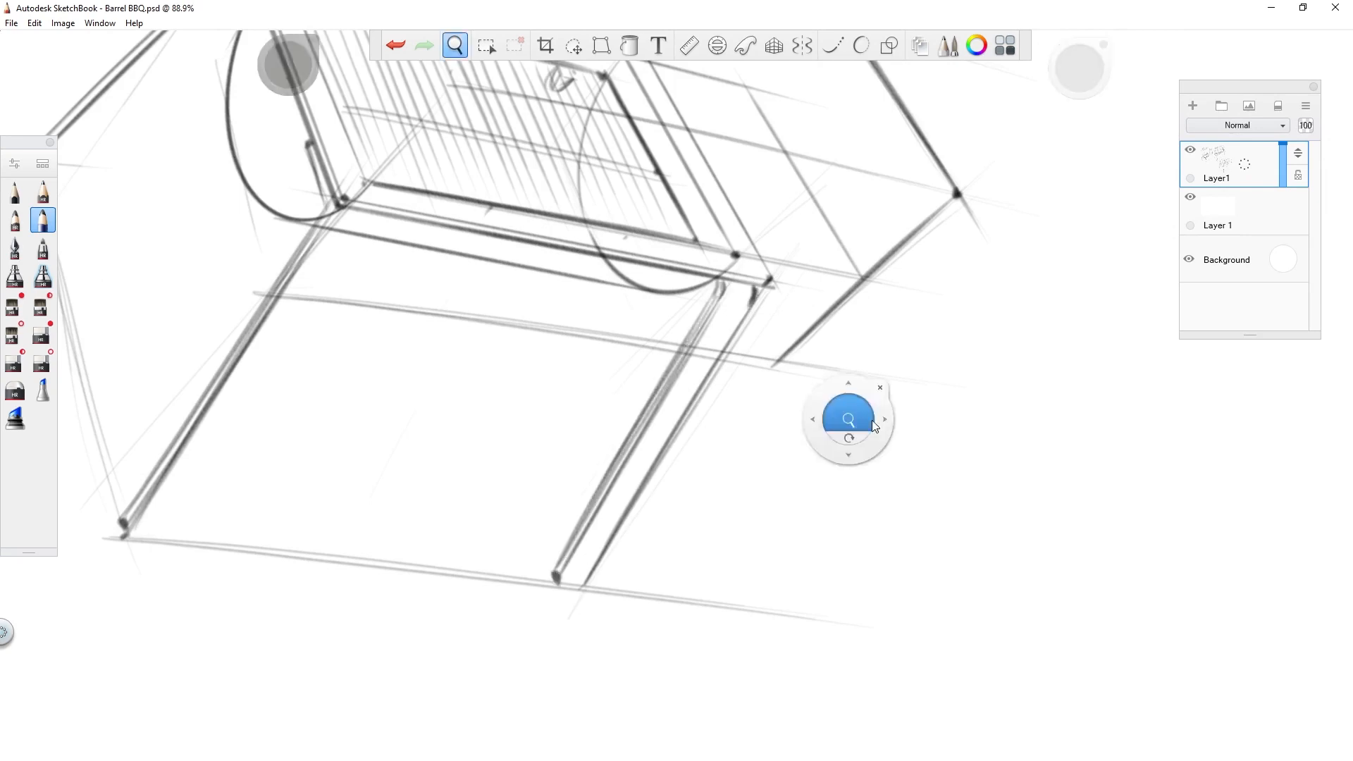
Step: Draw the near front leg's second long edge to give it an angled profile and shape its top
left_click_drag(876, 426, 1152, 458)
left_click_drag(628, 274, 438, 566)
key("ctrl+z")
left_click_drag(640, 247, 440, 569)
left_click_drag(640, 247, 632, 273)
Step: Close the feet of the near and far front legs with short lines along the ground line
key("ctrl+0")
key("space")
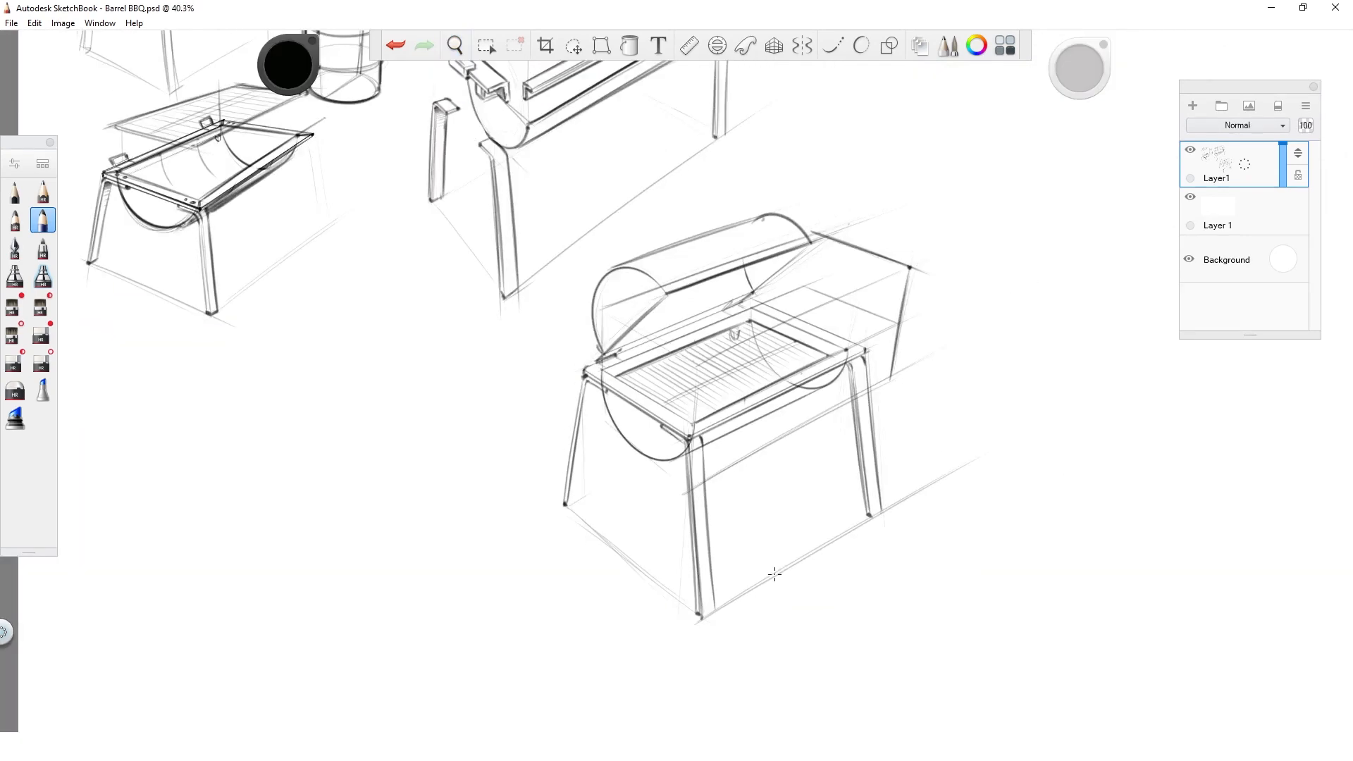
left_click_drag(818, 538, 874, 493)
left_click_drag(645, 605, 689, 584)
left_click_drag(887, 366, 453, 596)
left_click_drag(679, 563, 718, 543)
Step: Draw the foot line and inner long edge of the near-end rear leg
left_click_drag(232, 479, 790, 568)
left_click_drag(390, 627, 438, 604)
left_click_drag(478, 294, 425, 608)
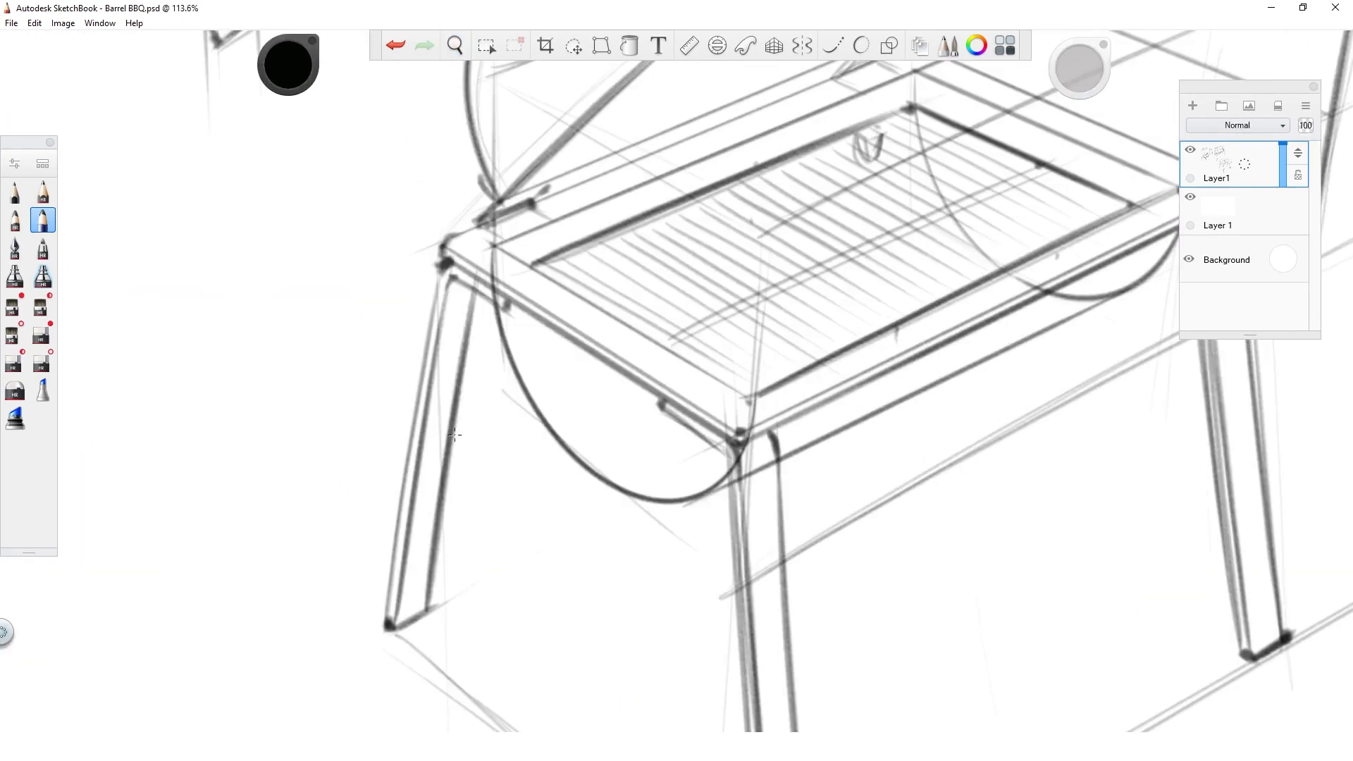
Step: Hatch the shadow at the top of the near-end rear leg beneath the rail
key("space")
left_click_drag(987, 539, 1048, 496)
left_click_drag(740, 451, 866, 366)
left_click_drag(586, 410, 614, 431)
left_click_drag(598, 475, 614, 459)
left_click_drag(642, 422, 647, 418)
key("space")
Step: Hatch the barrel's side beneath the front rail, from the near front leg to the far front leg
left_click_drag(1033, 312, 1039, 442)
left_click_drag(773, 489, 888, 416)
left_click_drag(1039, 430, 775, 475)
left_click_drag(765, 413, 775, 473)
mouse_move(689, 730)
left_mouse_down()
mouse_move(826, 606)
mouse_move(904, 760)
left_mouse_up()
left_click_drag(647, 483, 607, 504)
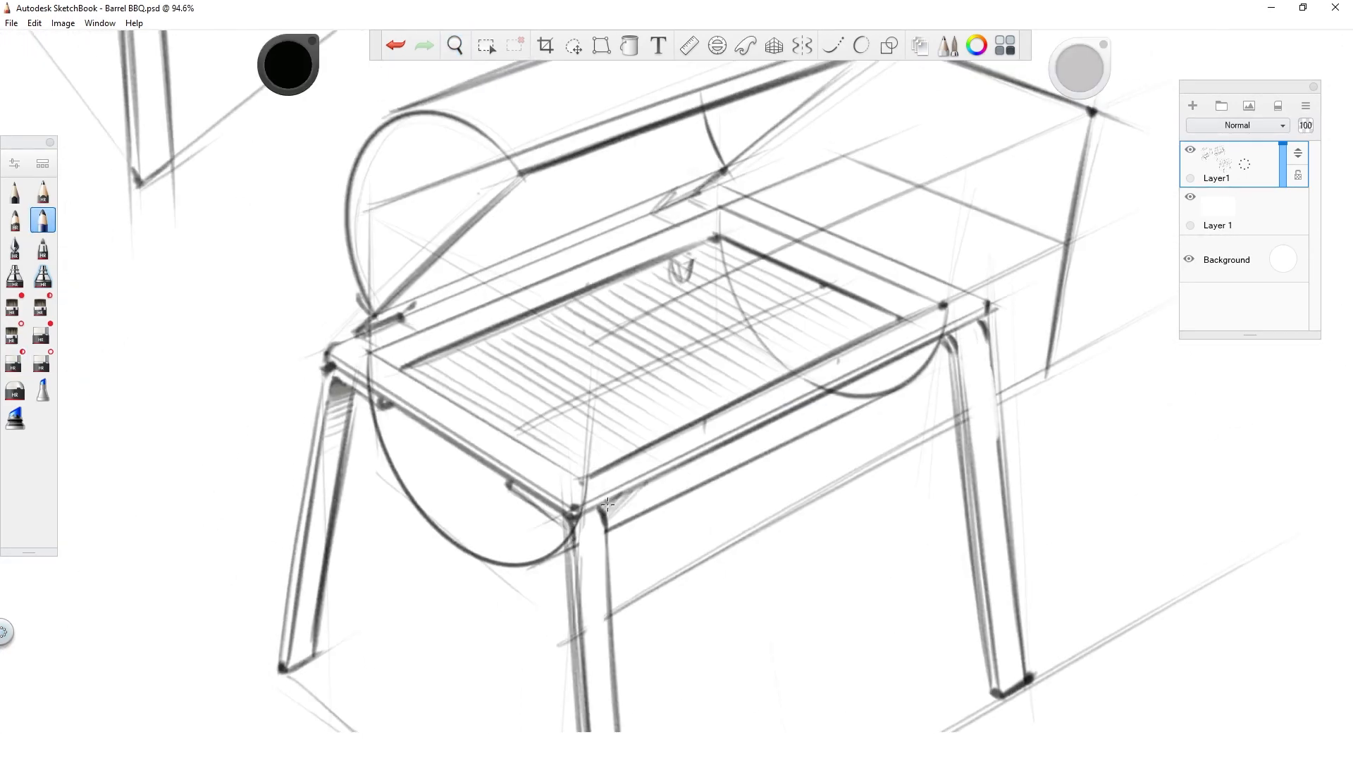
left_click_drag(833, 418, 929, 352)
key("space")
key("space")
left_click_drag(654, 478, 415, 376)
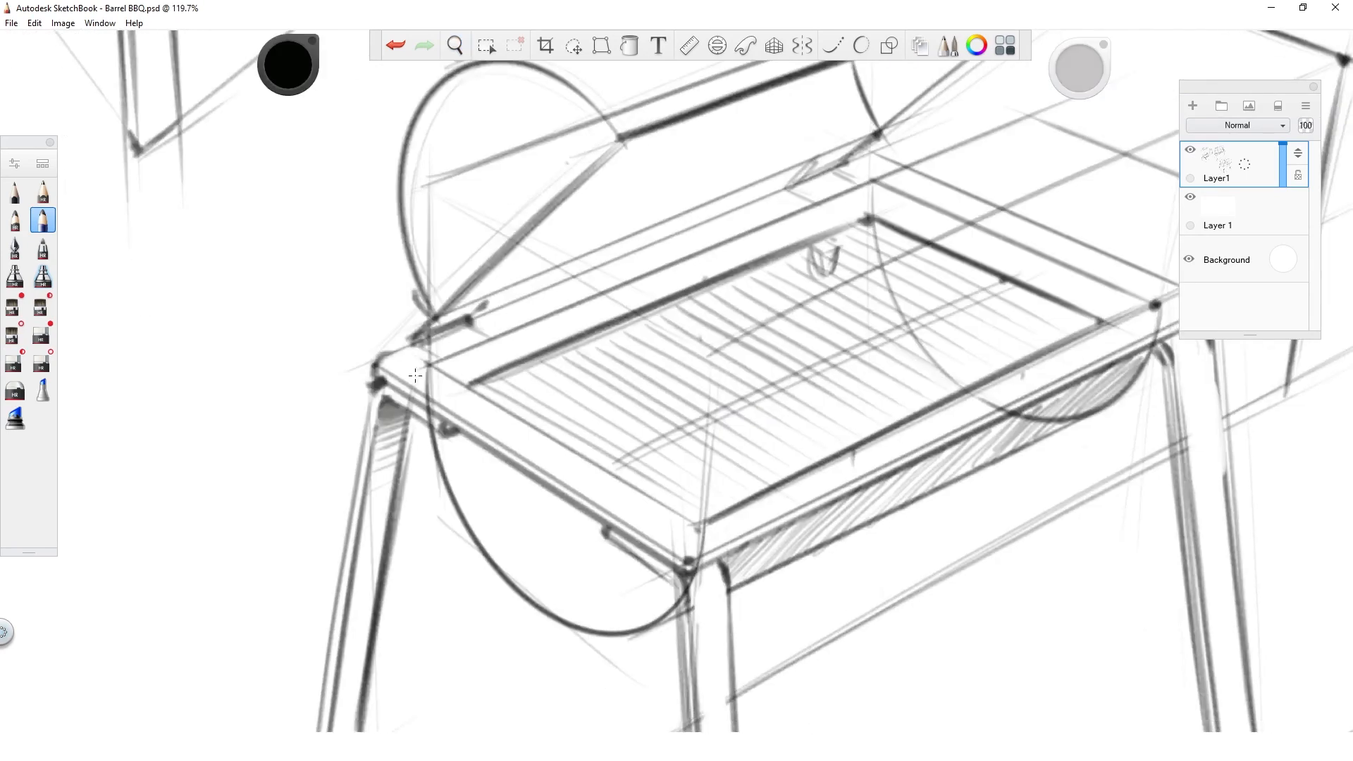
Step: Mark the bolt positions at the corners of the rail frame with dots
left_click(439, 388)
key("space")
left_click_drag(874, 183, 630, 325)
key("ctrl+z")
left_click(637, 310)
left_click(670, 326)
left_click(932, 447)
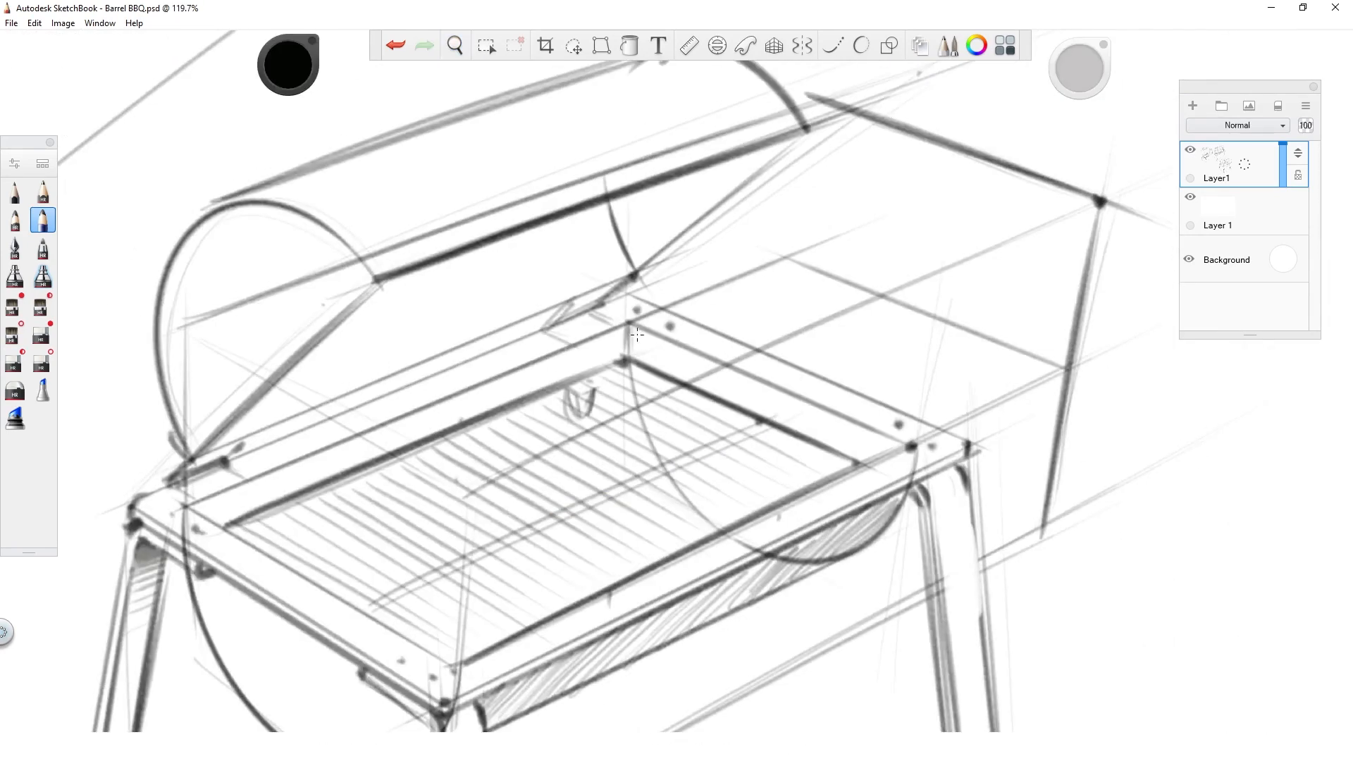
Step: Hatch light shading strokes on the inside of the open lid
scroll(781, 384, "down", 5)
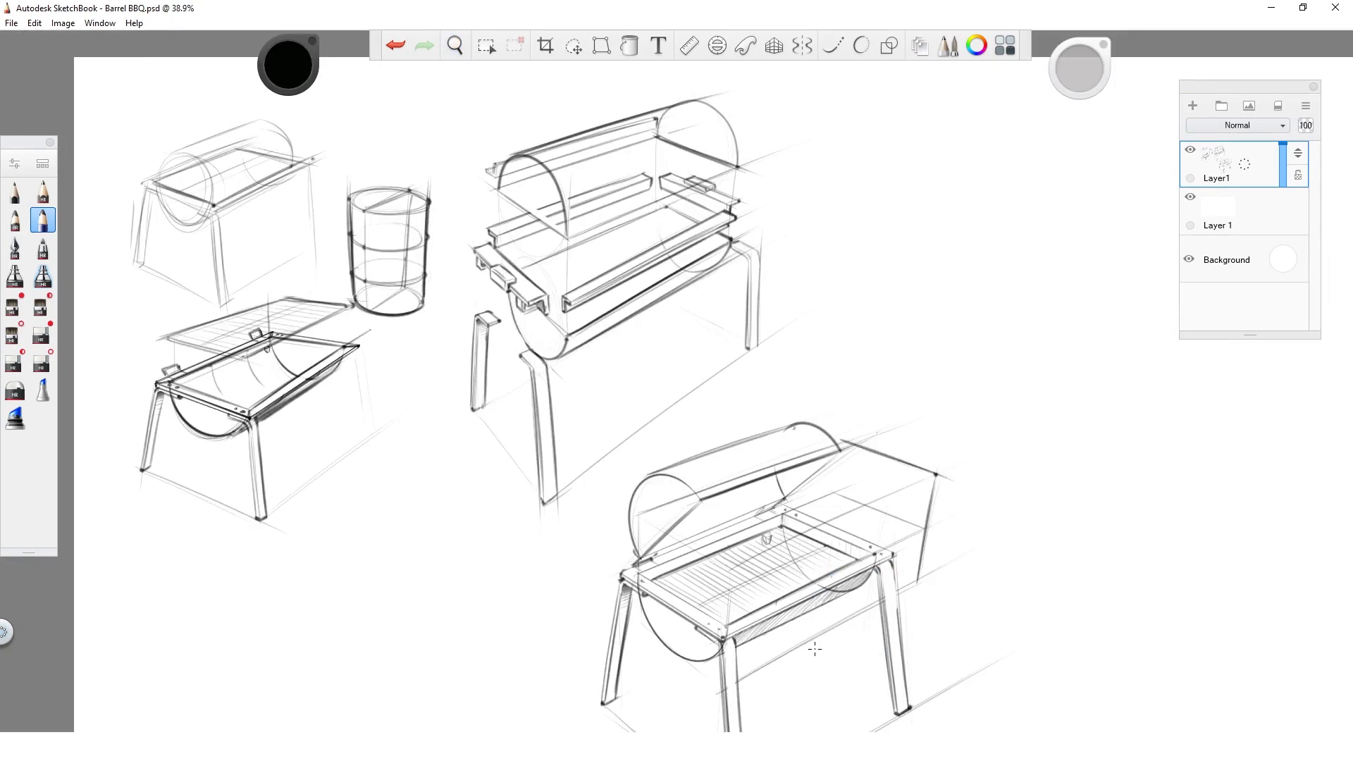
key("space")
left_click_drag(735, 449, 434, 397)
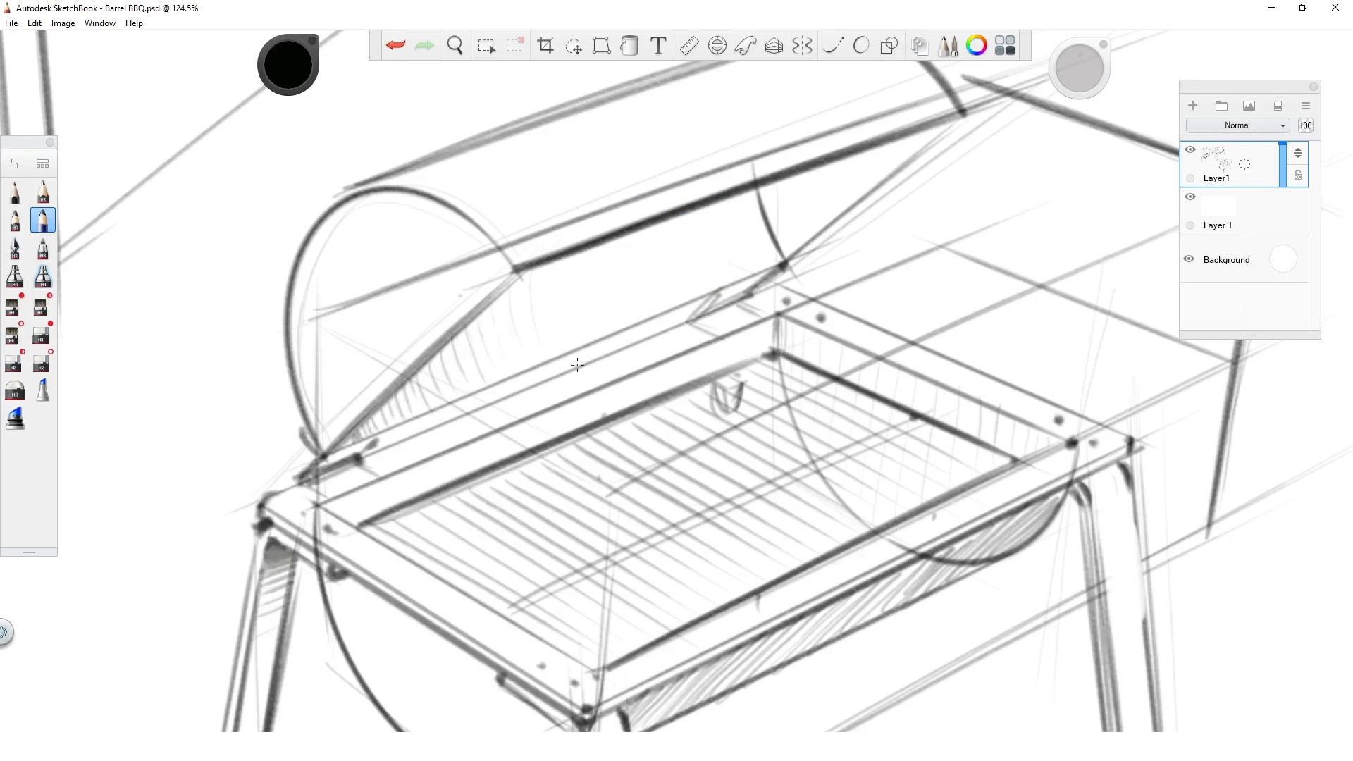
left_click_drag(635, 236, 646, 301)
left_click_drag(600, 250, 617, 322)
Step: Erase the construction lines inside the open lid and beyond its far end, and return to the pencil
left_click(14, 360)
left_click_drag(317, 310, 933, 103)
key("space")
left_click_drag(1015, 361, 888, 423)
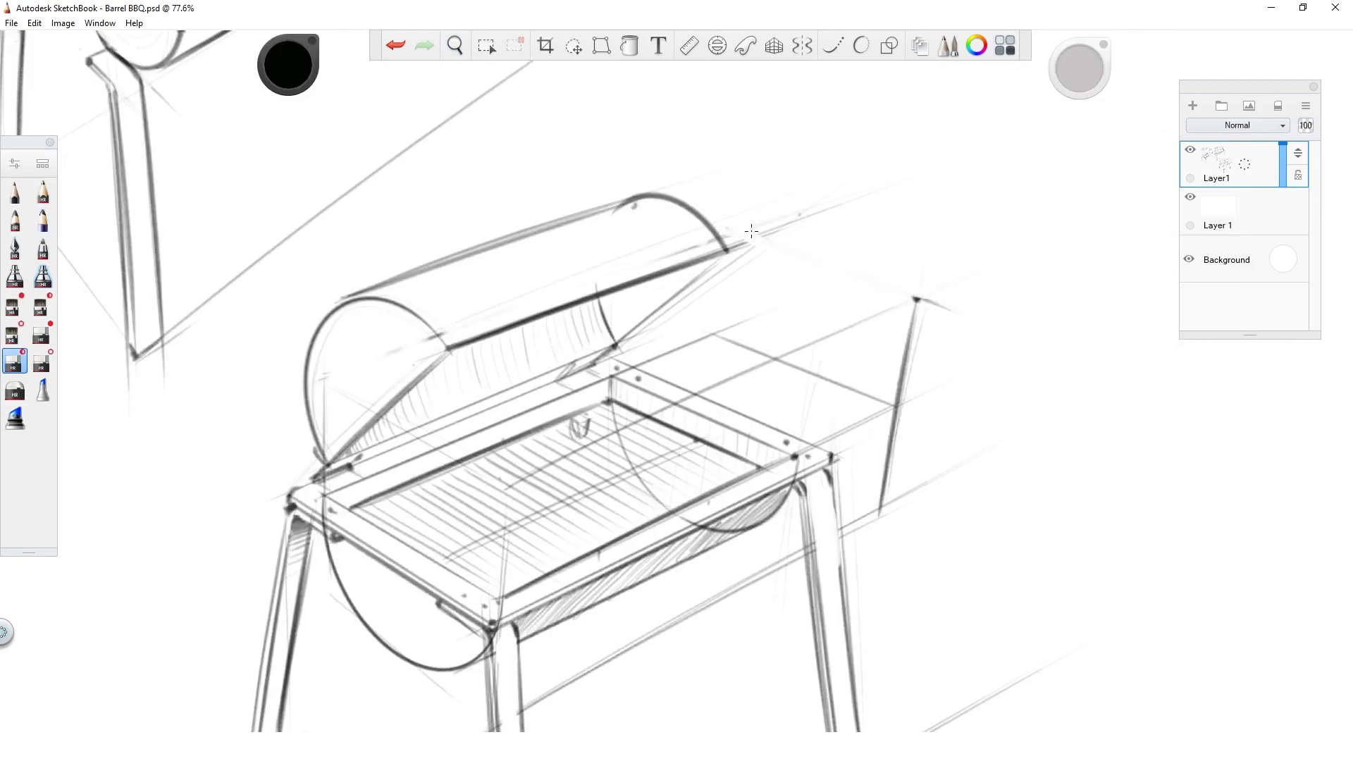
left_click_drag(916, 298, 886, 511)
mouse_move(902, 423)
left_mouse_down()
mouse_move(794, 557)
mouse_move(773, 501)
left_mouse_up()
left_click(43, 220)
Step: Copy the open-lid sketch to its own layer, hide the original sketch layer and lower the copy's opacity to 34
key("space")
left_click_drag(846, 393, 747, 564)
key("space")
left_click(487, 45)
mouse_move(917, 615)
left_mouse_down()
mouse_move(868, 660)
mouse_move(916, 613)
left_mouse_up()
key("space")
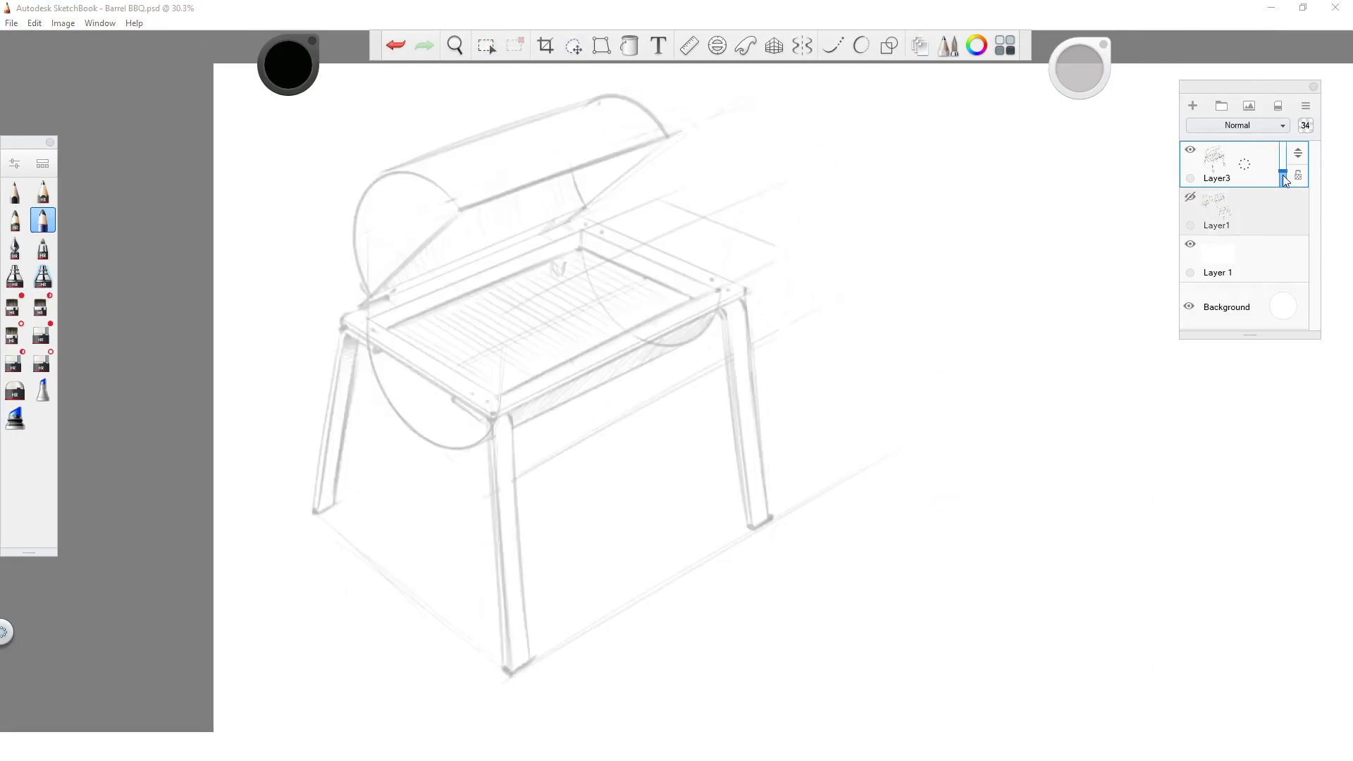
Step: Ink the front and rear long edges of the rail frame over the faded sketch with the straight ruler
key("space")
left_click(717, 45)
left_click_drag(743, 480, 803, 423)
key("space")
left_click_drag(705, 527, 669, 571)
left_click(689, 45)
left_click_drag(423, 447, 901, 643)
mouse_move(586, 433)
left_mouse_down()
mouse_move(583, 604)
mouse_move(1077, 330)
left_mouse_up()
left_click_drag(836, 479, 837, 492)
left_click_drag(572, 589, 1077, 341)
left_click_drag(836, 492, 527, 282)
left_click_drag(262, 381, 740, 186)
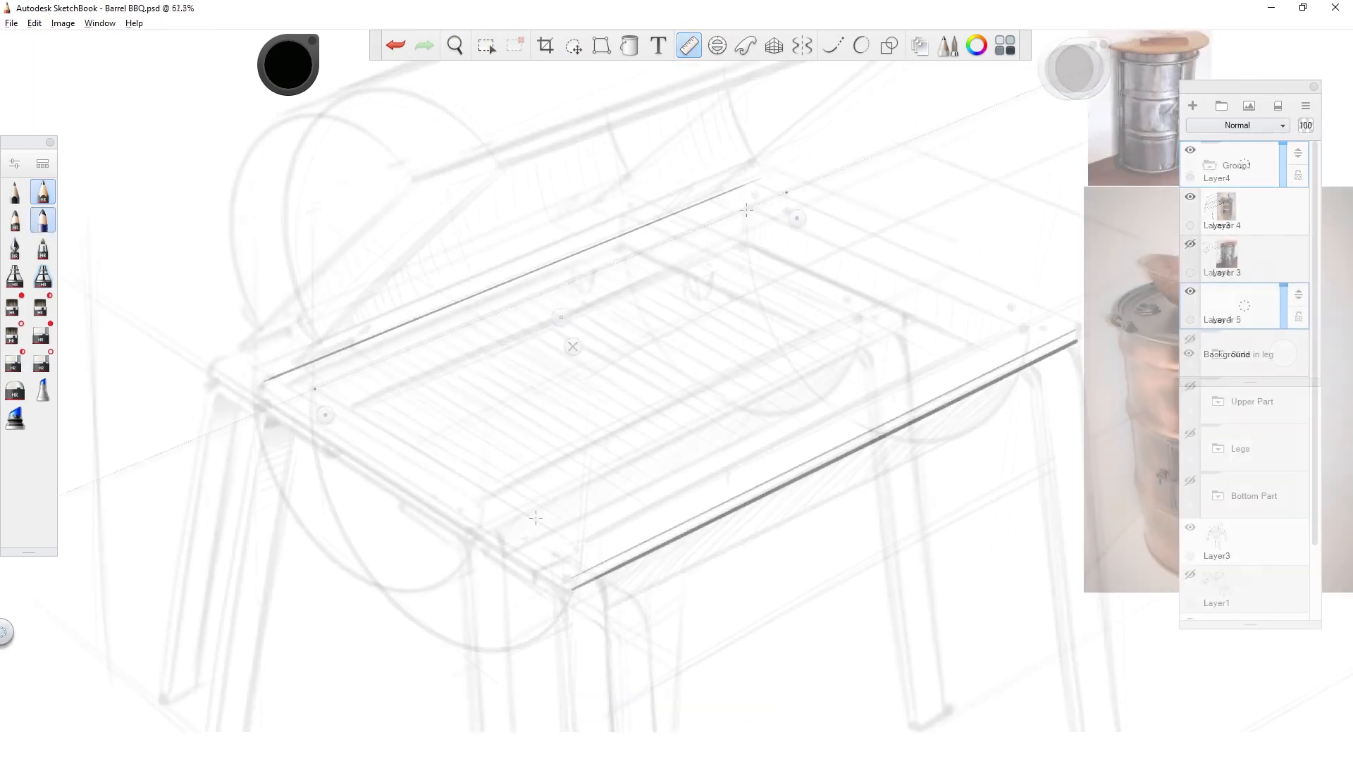
Step: Draw the lid's prop rod as two parallel straight lines from the front rail up to the lid edge
left_click_drag(352, 225, 396, 172)
left_click_drag(699, 432, 480, 508)
left_click_drag(439, 341, 446, 340)
left_click_drag(514, 489, 432, 163)
left_click_drag(446, 340, 454, 339)
left_click_drag(523, 488, 437, 164)
left_click(422, 348)
Step: Sketch the brackets that hold the prop rod at the front rail and at the lid edge
left_click_drag(782, 423, 1027, 420)
key("space")
left_click_drag(677, 287, 832, 281)
left_click_drag(570, 287, 594, 275)
mouse_move(601, 300)
left_mouse_down()
mouse_move(599, 263)
mouse_move(712, 243)
mouse_move(634, 282)
left_mouse_up()
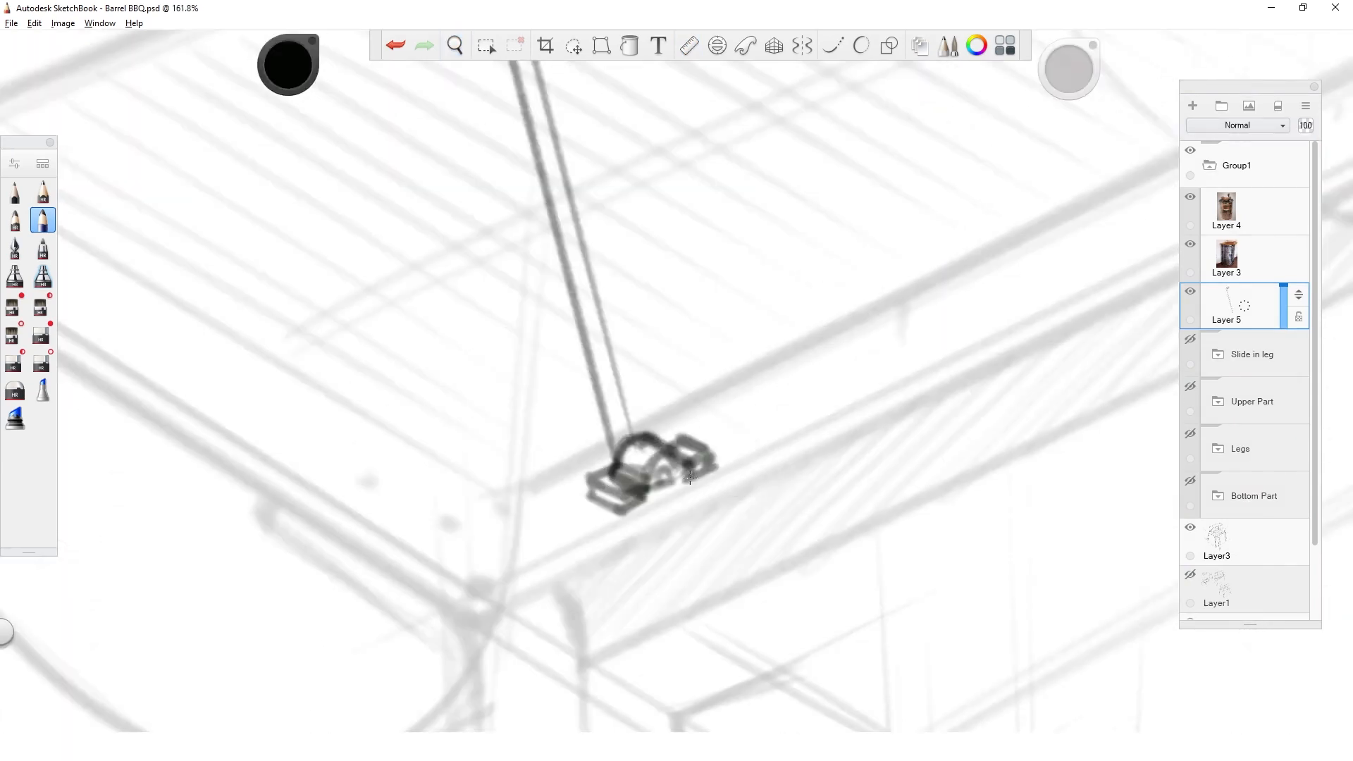
left_click_drag(690, 478, 632, 501)
scroll(624, 487, "down", 7)
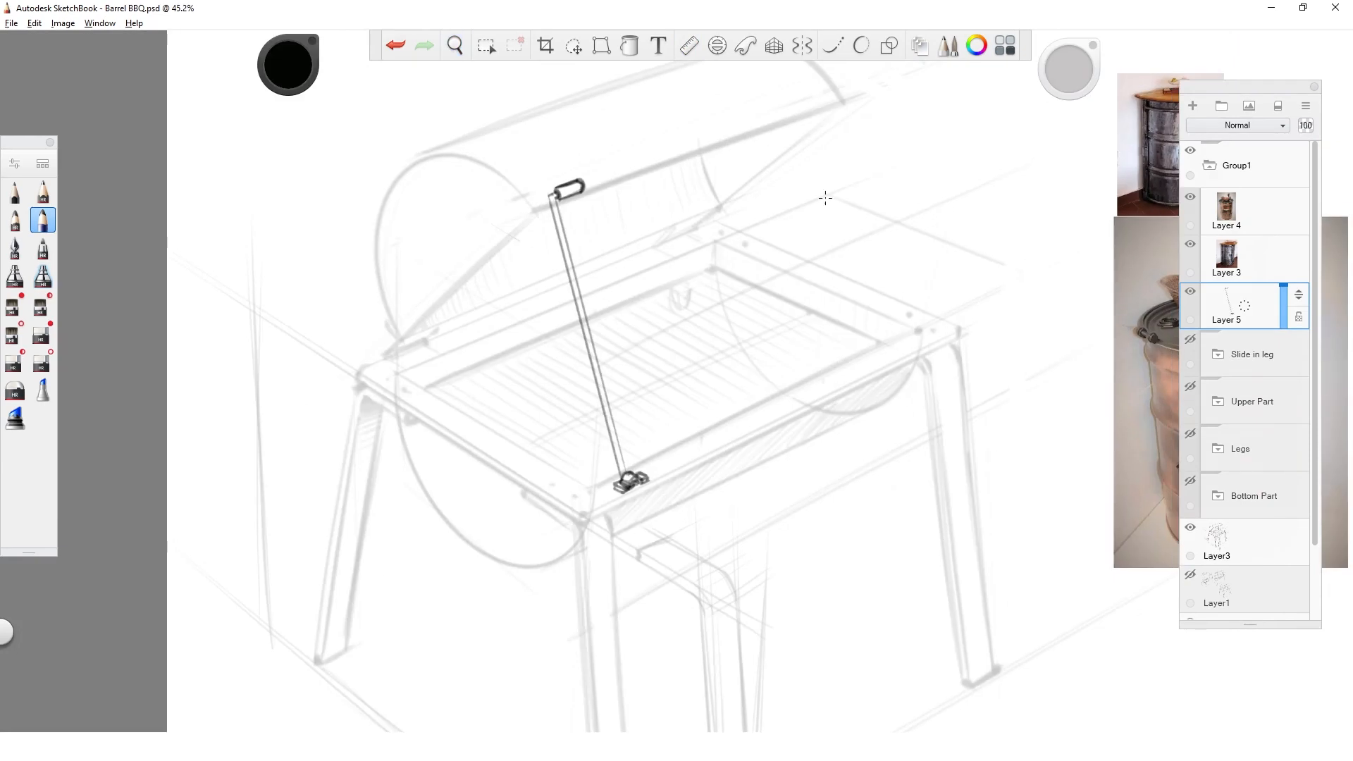
Step: Draw the prop rod's swing arc from its top to the far end of the front rail with an ellipse guide
left_click(717, 45)
left_click_drag(676, 380, 632, 480)
left_click_drag(634, 299, 632, 306)
left_click_drag(803, 479, 768, 592)
left_click_drag(747, 348, 762, 323)
left_click_drag(501, 371, 397, 287)
left_click_drag(863, 197, 827, 242)
left_click_drag(396, 287, 384, 276)
mouse_move(834, 233)
left_mouse_down()
mouse_move(823, 246)
mouse_move(849, 211)
left_mouse_up()
left_click_drag(384, 276, 390, 287)
left_click_drag(606, 188, 902, 344)
left_click(416, 704)
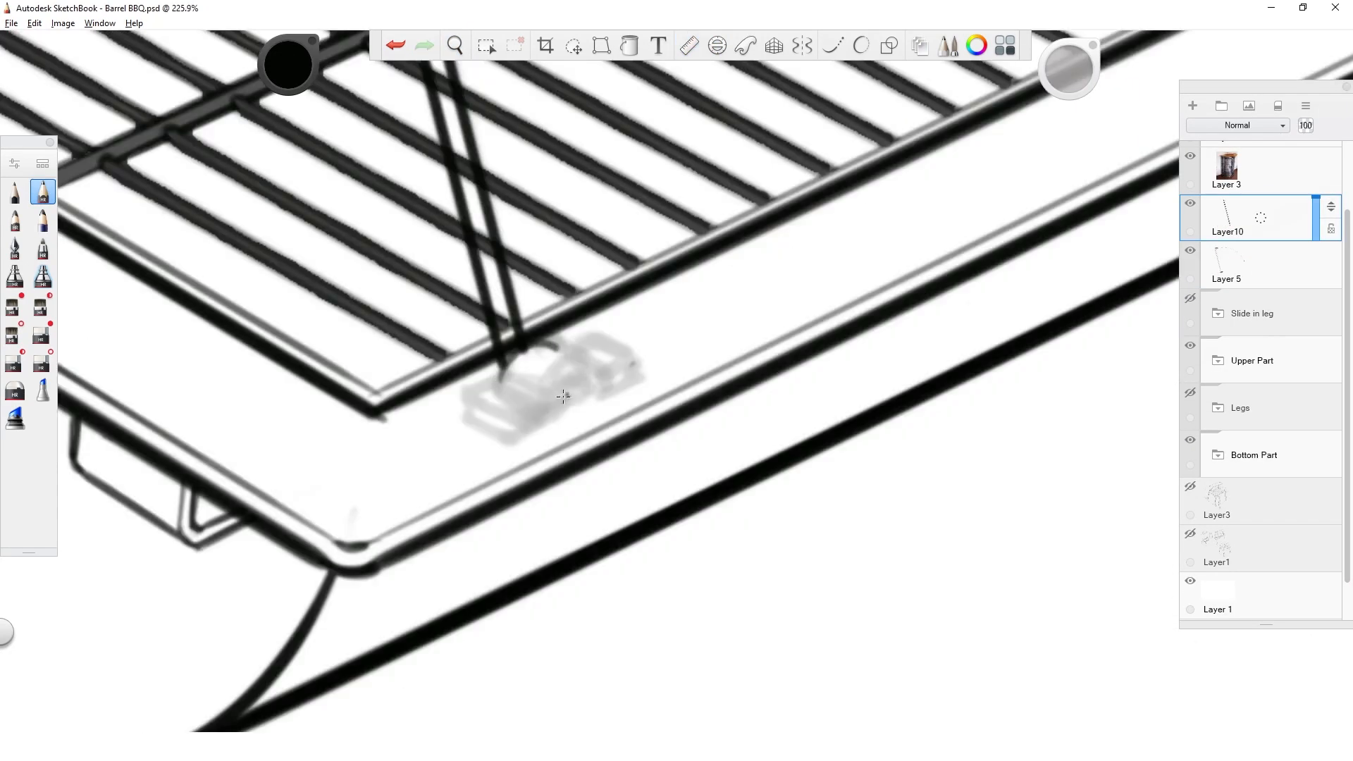
Step: Undo the last stroke and outline the clamp bracket and its pin at the prop rod's foot
key("ctrl+z")
left_click_drag(547, 407, 606, 393)
left_click_drag(558, 347, 599, 366)
left_click_drag(596, 399, 598, 401)
mouse_move(599, 386)
left_mouse_down()
mouse_move(560, 414)
mouse_move(648, 367)
left_mouse_up()
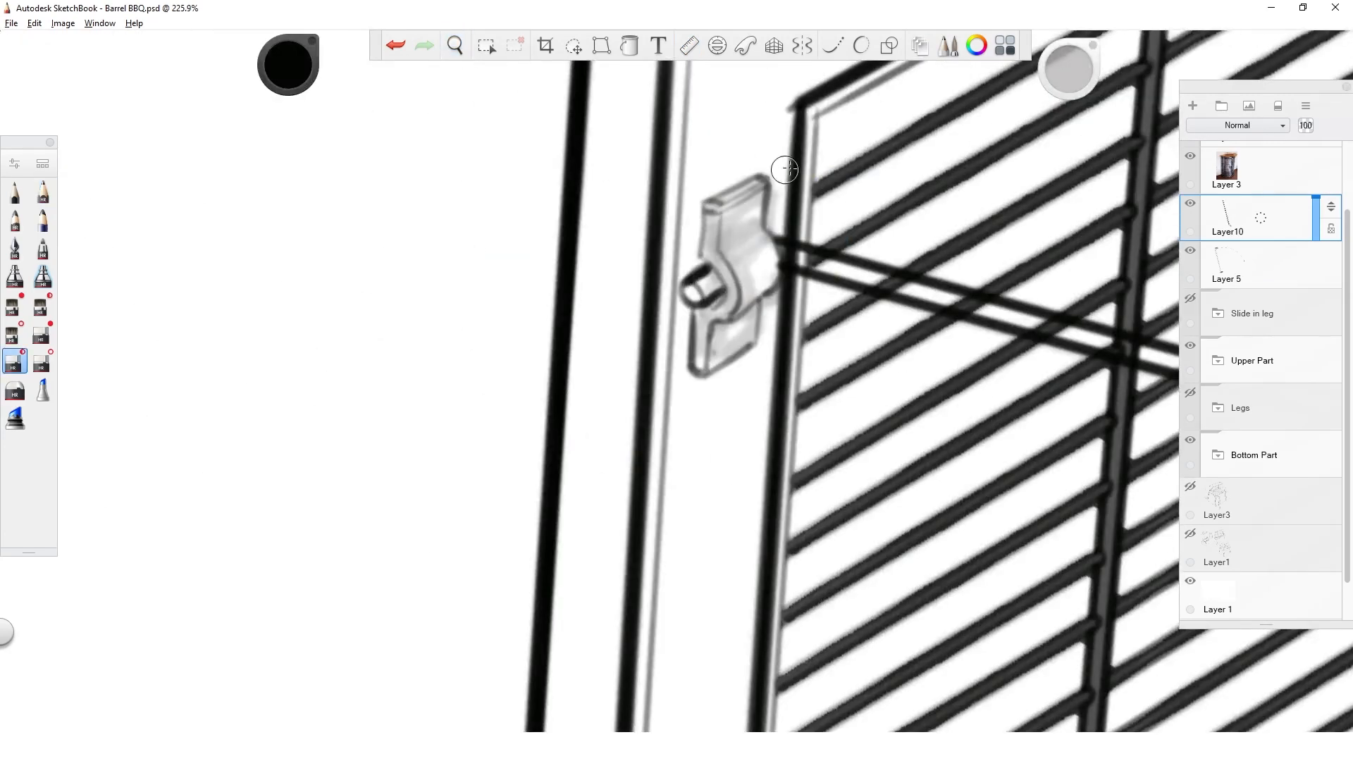
Step: Erase stray marks around the clamp bracket and darken its outer edges
left_click_drag(774, 291, 729, 324)
key("space")
mouse_move(828, 514)
left_mouse_down()
mouse_move(879, 341)
mouse_move(690, 183)
left_mouse_up()
left_click_drag(559, 441, 596, 395)
left_click_drag(606, 414, 656, 378)
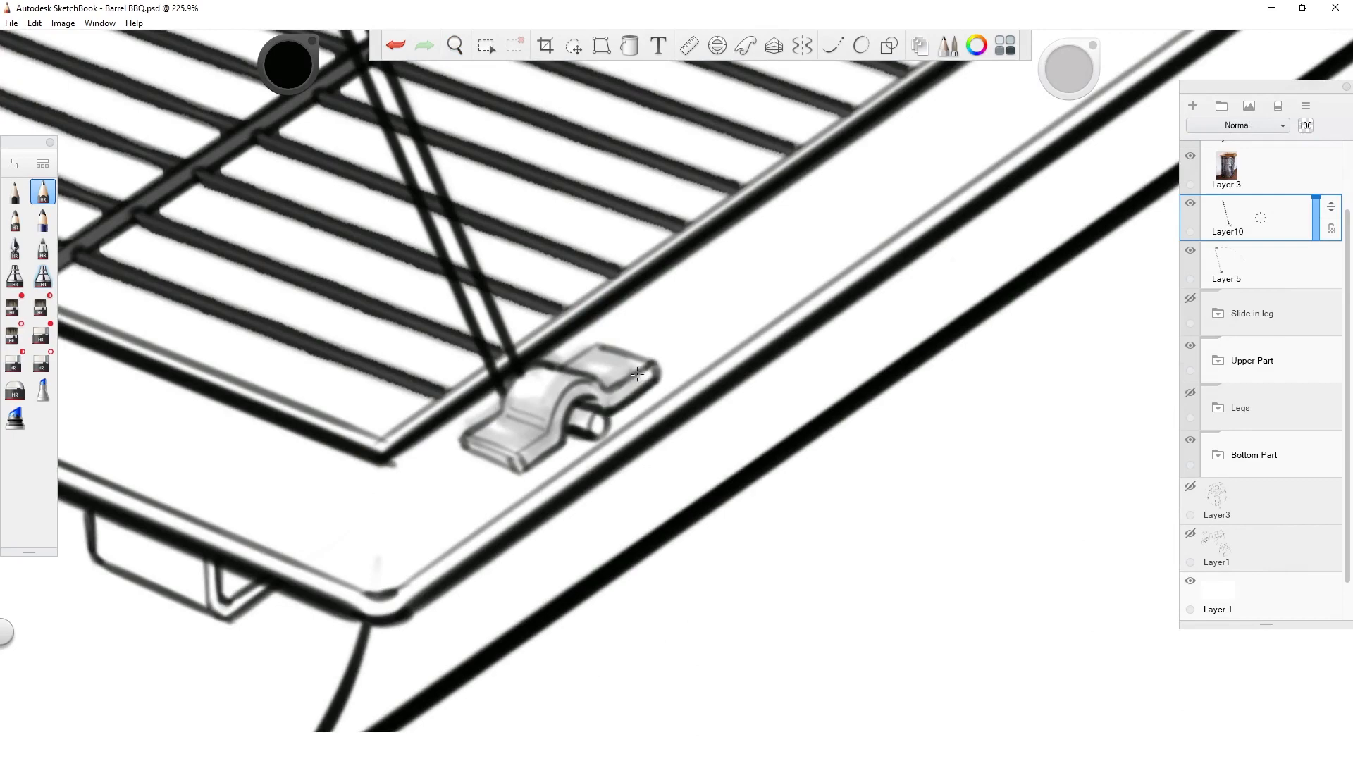
key("space")
left_click_drag(796, 534, 872, 412)
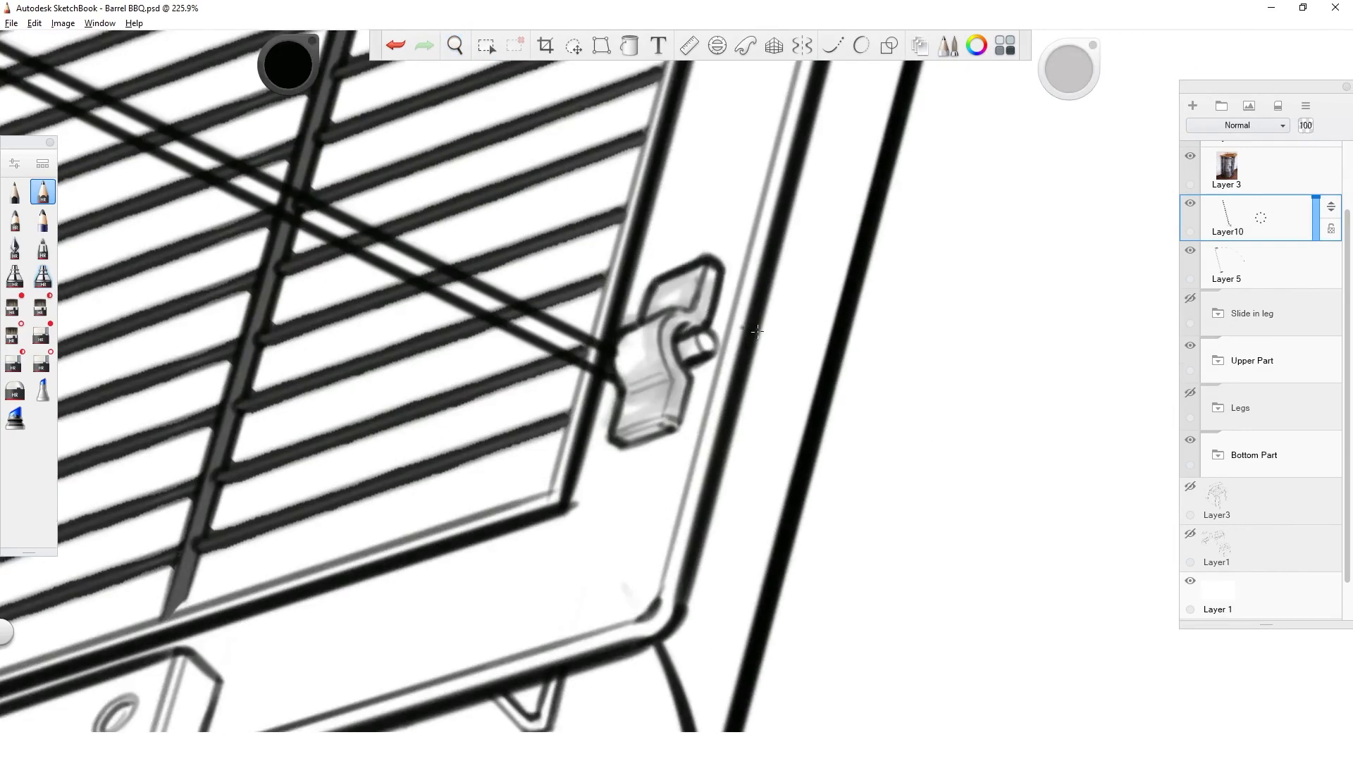
key("f")
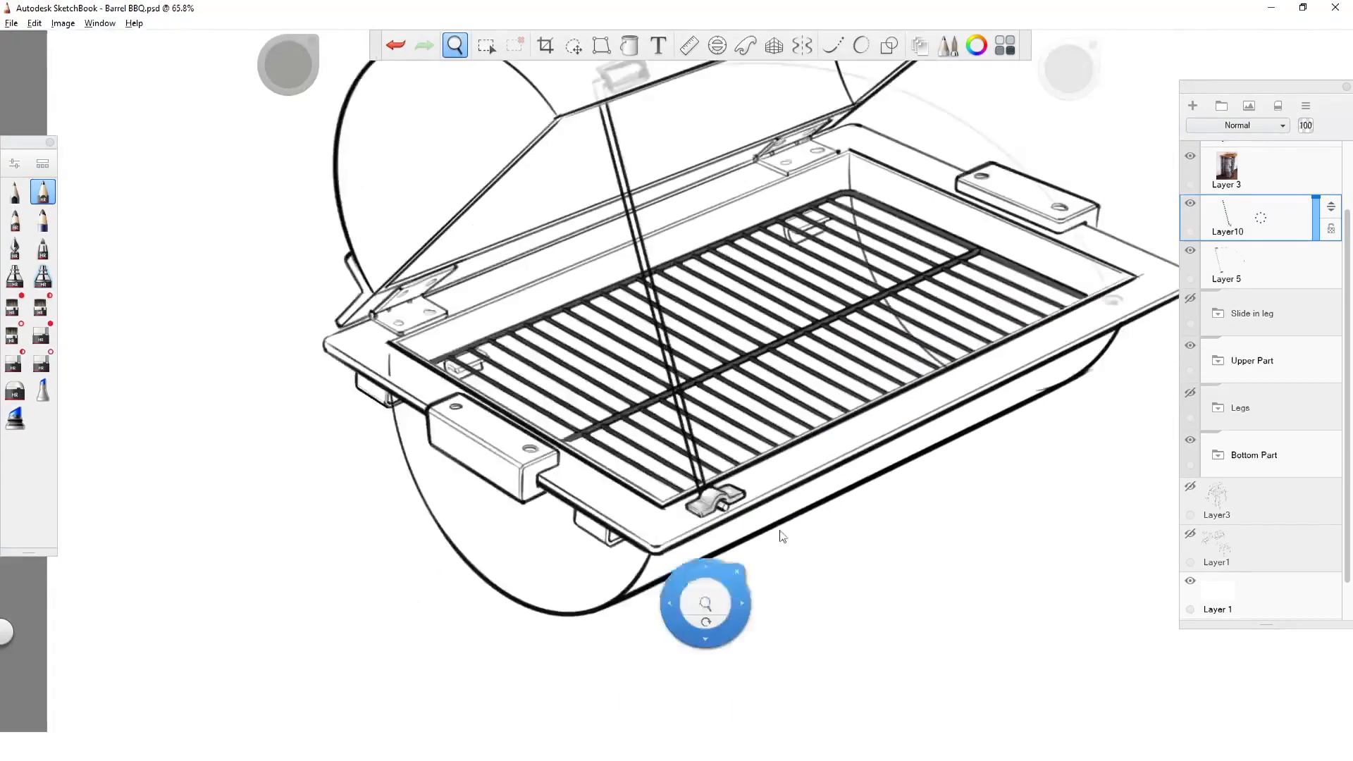
key("space")
left_click_drag(643, 238, 820, 514)
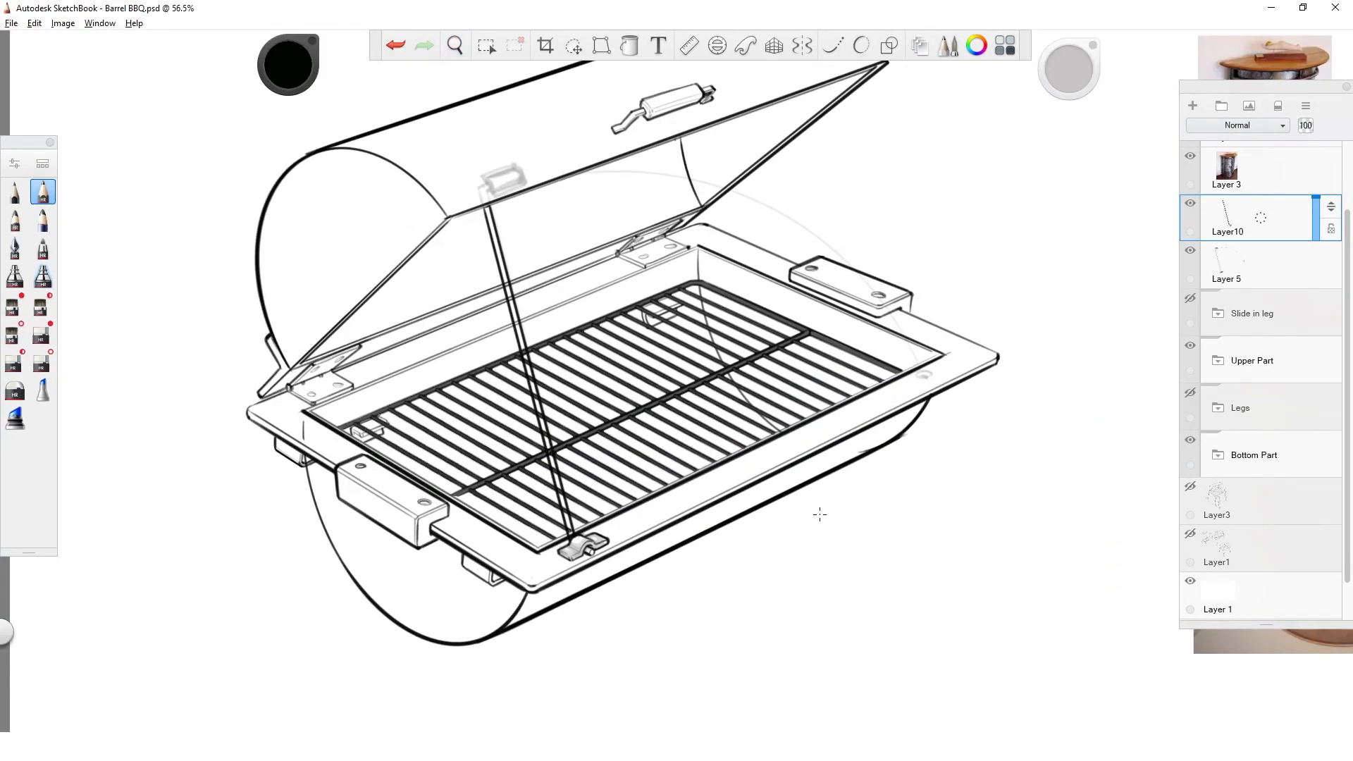
Step: Draw the small round hole at the far end of the front rail with an ellipse guide
key("space")
left_click_drag(794, 615, 916, 493)
left_click(718, 45)
left_click_drag(632, 480, 662, 367)
mouse_move(876, 106)
left_mouse_down()
mouse_move(827, 164)
mouse_move(713, 405)
mouse_move(716, 366)
mouse_move(680, 368)
left_mouse_up()
key("space")
left_click_drag(916, 282, 837, 478)
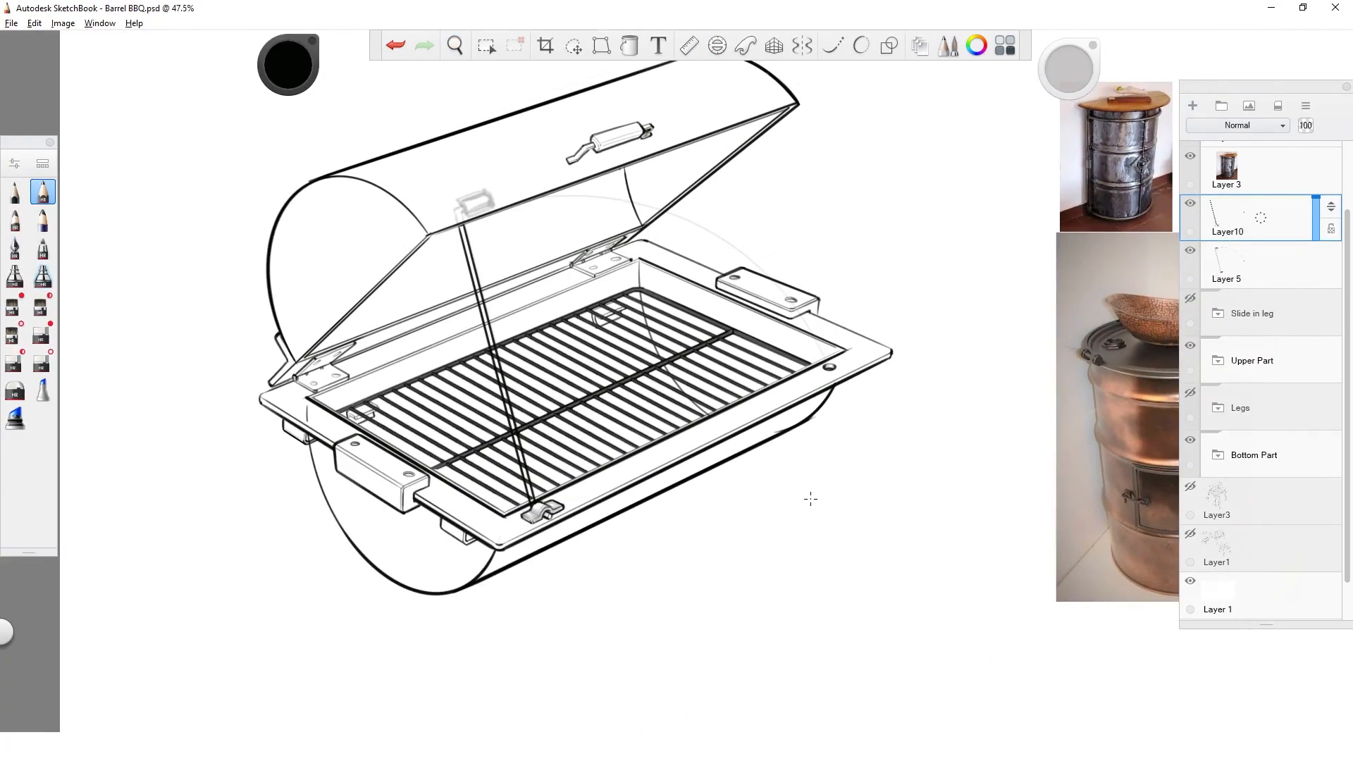
Step: On a new layer, draw the swing arc between the rail hole and the prop rod's top with a refitted ellipse guide
left_click(1192, 106)
key("space")
left_click_drag(706, 345, 740, 310)
left_click(718, 45)
key("ctrl+z")
left_click_drag(670, 390, 211, 566)
left_click_drag(480, 135, 479, 158)
left_click_drag(910, 569, 775, 251)
left_click_drag(181, 704, 157, 701)
left_click_drag(803, 224, 798, 221)
left_click_drag(178, 703, 172, 704)
left_click_drag(141, 284, 148, 290)
mouse_move(493, 139)
left_mouse_down()
mouse_move(860, 353)
mouse_move(495, 139)
left_mouse_up()
key("ctrl+z")
key("ctrl+z")
mouse_move(860, 351)
left_mouse_down()
mouse_move(619, 151)
mouse_move(395, 158)
mouse_move(423, 150)
left_mouse_up()
left_click(807, 703)
Step: In Photoshop, hide the Upper Part, Legs and Grate groups to isolate the bottom barrel
scroll(884, 342, "up", 6)
scroll(803, 383, "down", 5)
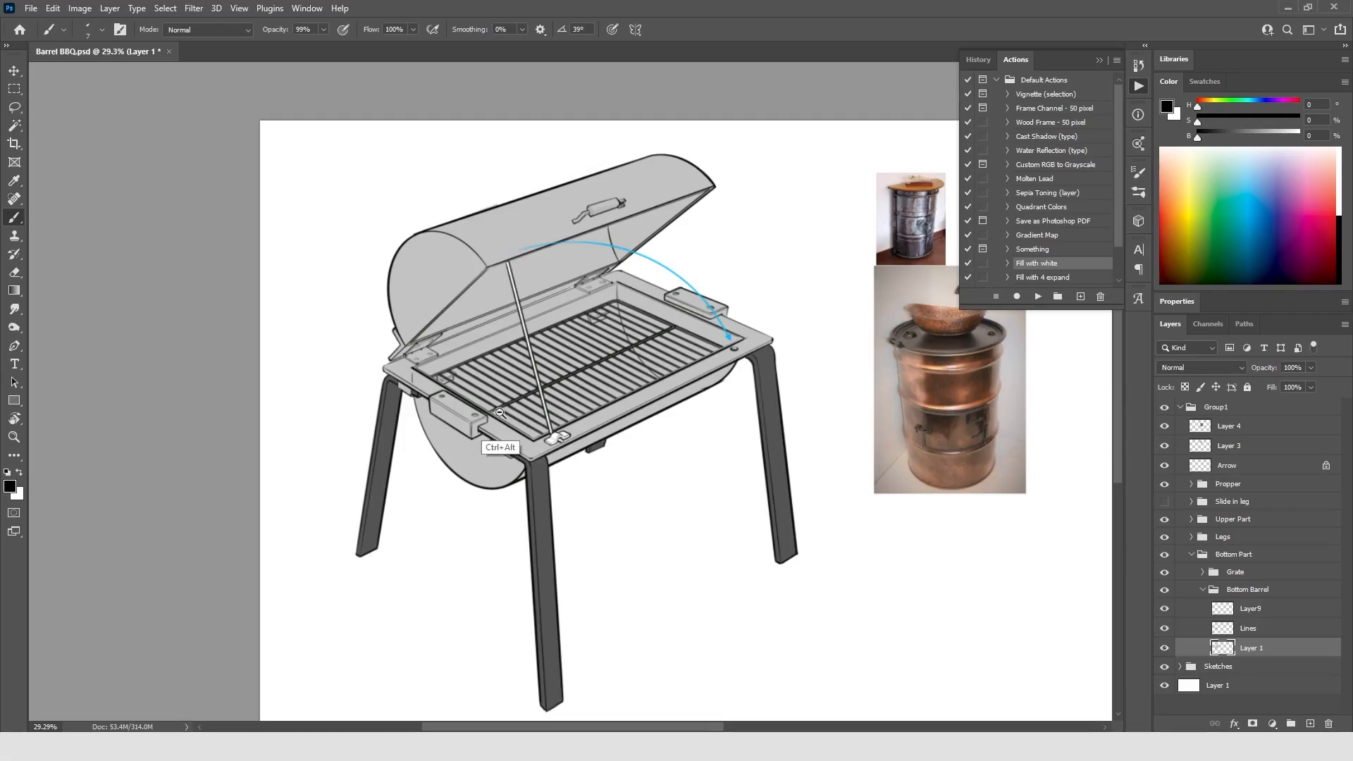
scroll(599, 423, "up", 5)
left_click_drag(1165, 549, 1164, 519)
left_click_drag(1164, 554, 1166, 605)
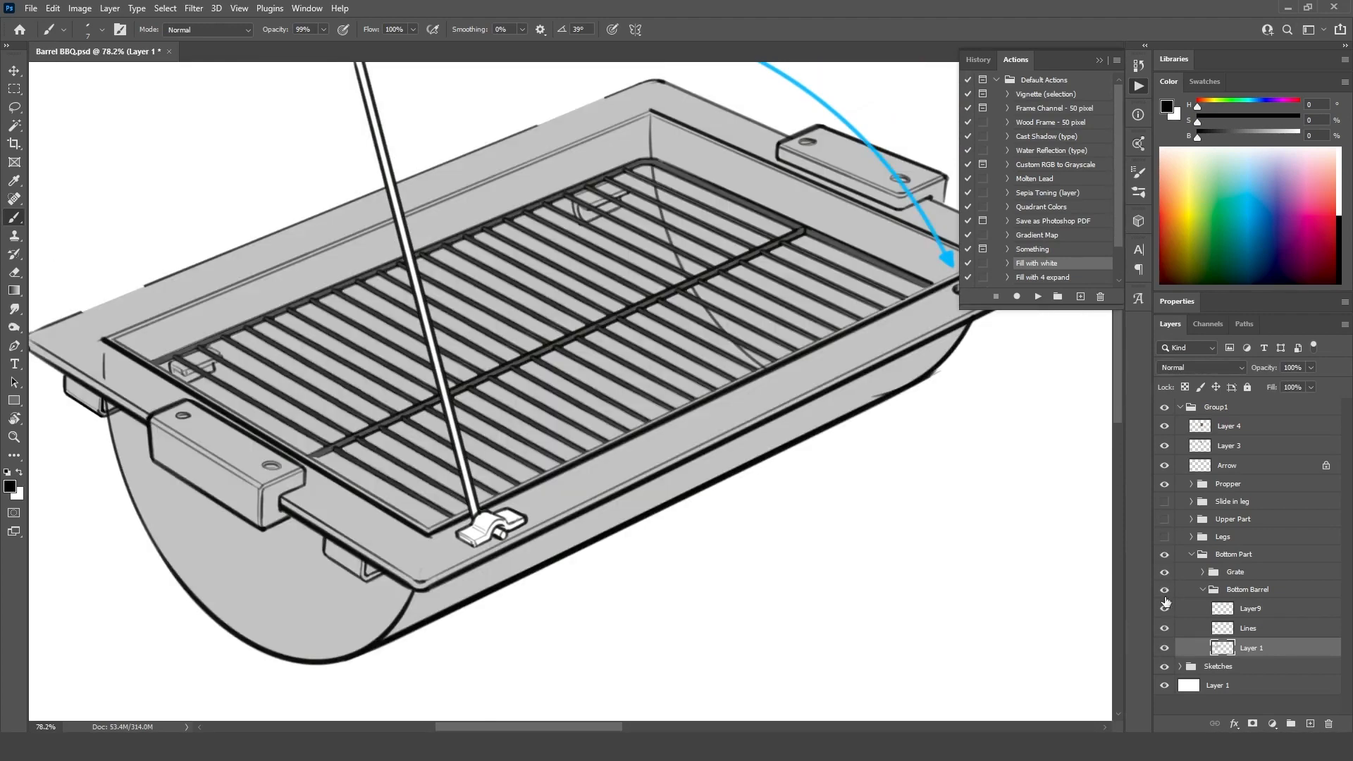
left_click(1164, 572)
scroll(642, 421, "down", 2)
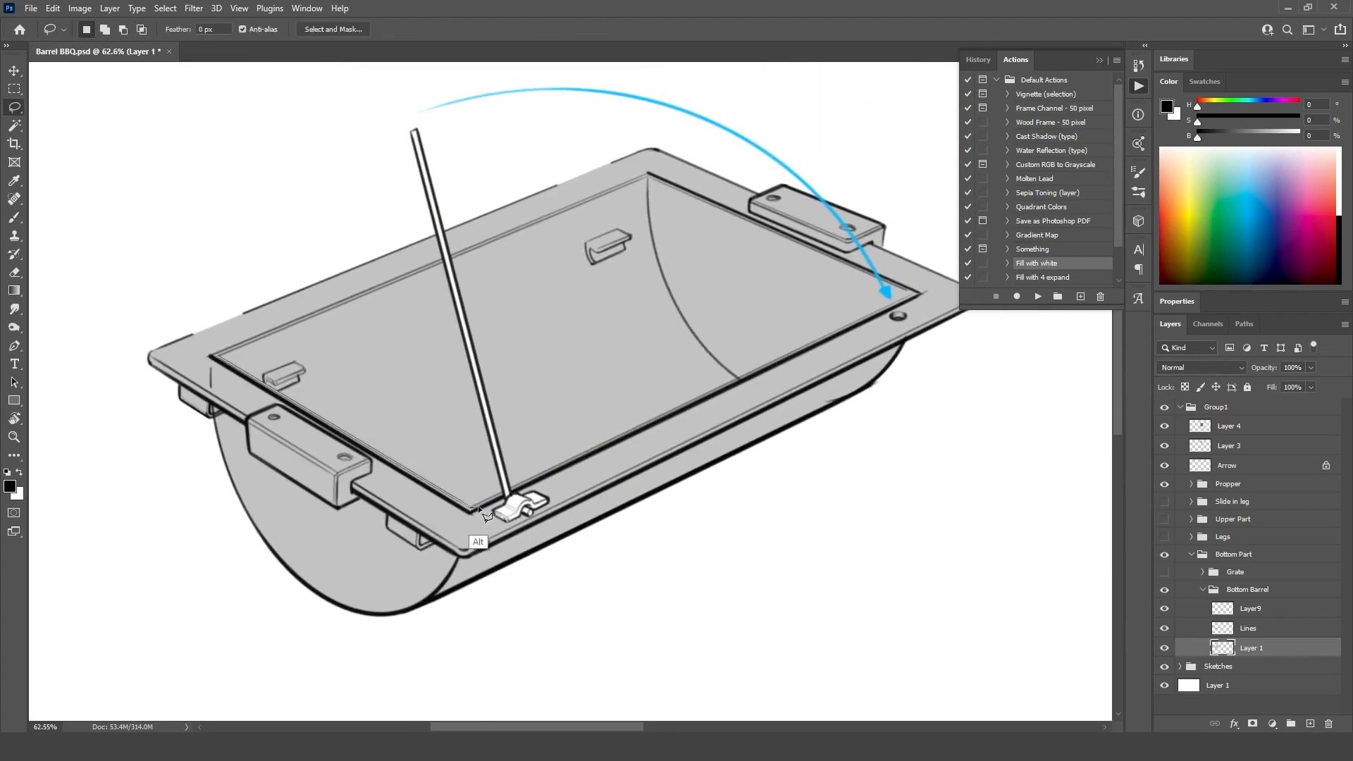
Step: Set the foreground grey to 59% brightness and try shading the barrel interior with a gradient
left_click_drag(1274, 137, 1257, 137)
left_click_drag(712, 458, 635, 303)
left_click_drag(338, 479, 451, 317)
key("ctrl+z")
key("ctrl+z")
Step: Subtract the far end wall from the barrel interior selection with the Lasso
key("l")
left_click_drag(945, 367, 886, 389)
left_click_drag(893, 382, 919, 316)
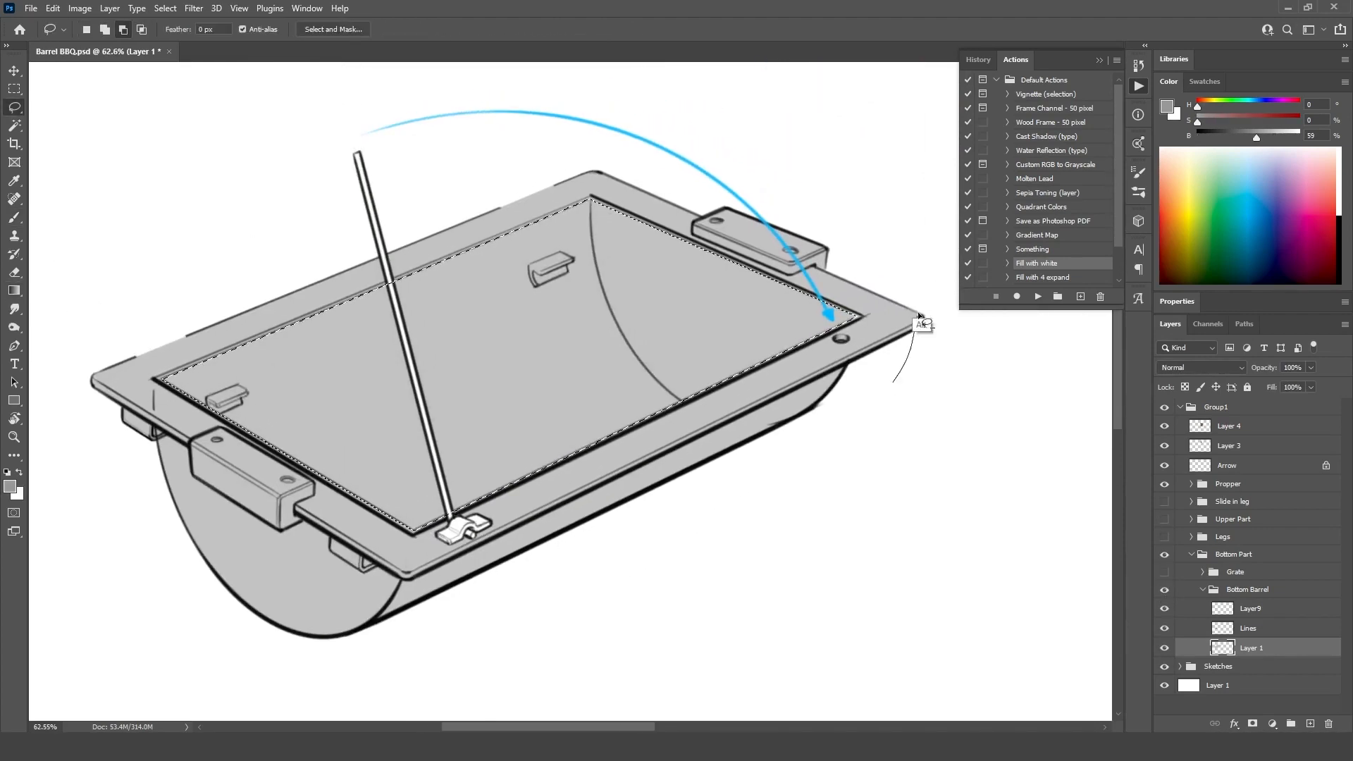
left_click_drag(780, 432, 890, 387)
Step: Shade the selected curved interior with diagonal gradients, lowering the foreground grey's brightness to 43%
key("g")
left_click_drag(451, 275, 567, 444)
key("ctrl+z")
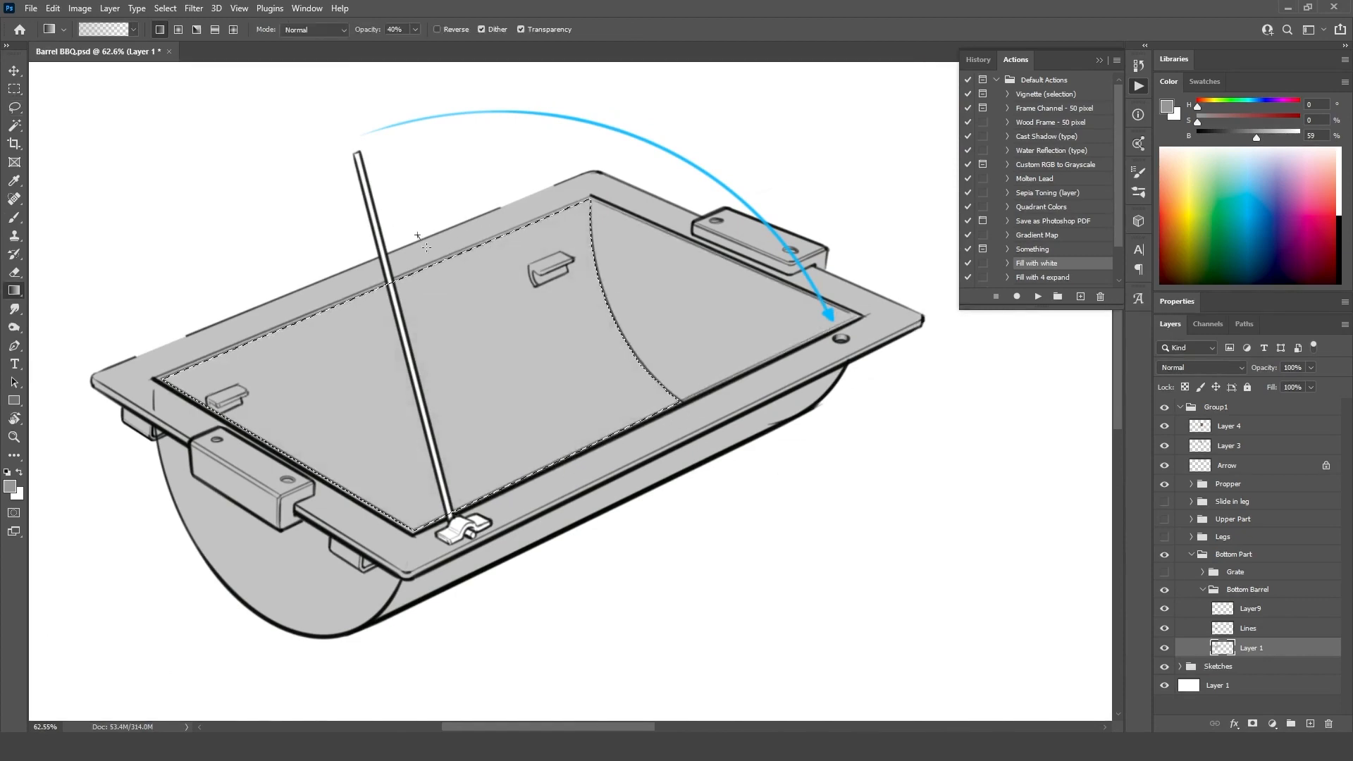
left_click_drag(435, 247, 535, 480)
scroll(739, 463, "down", 2)
left_click_drag(1256, 136, 1240, 137)
left_click_drag(422, 303, 520, 535)
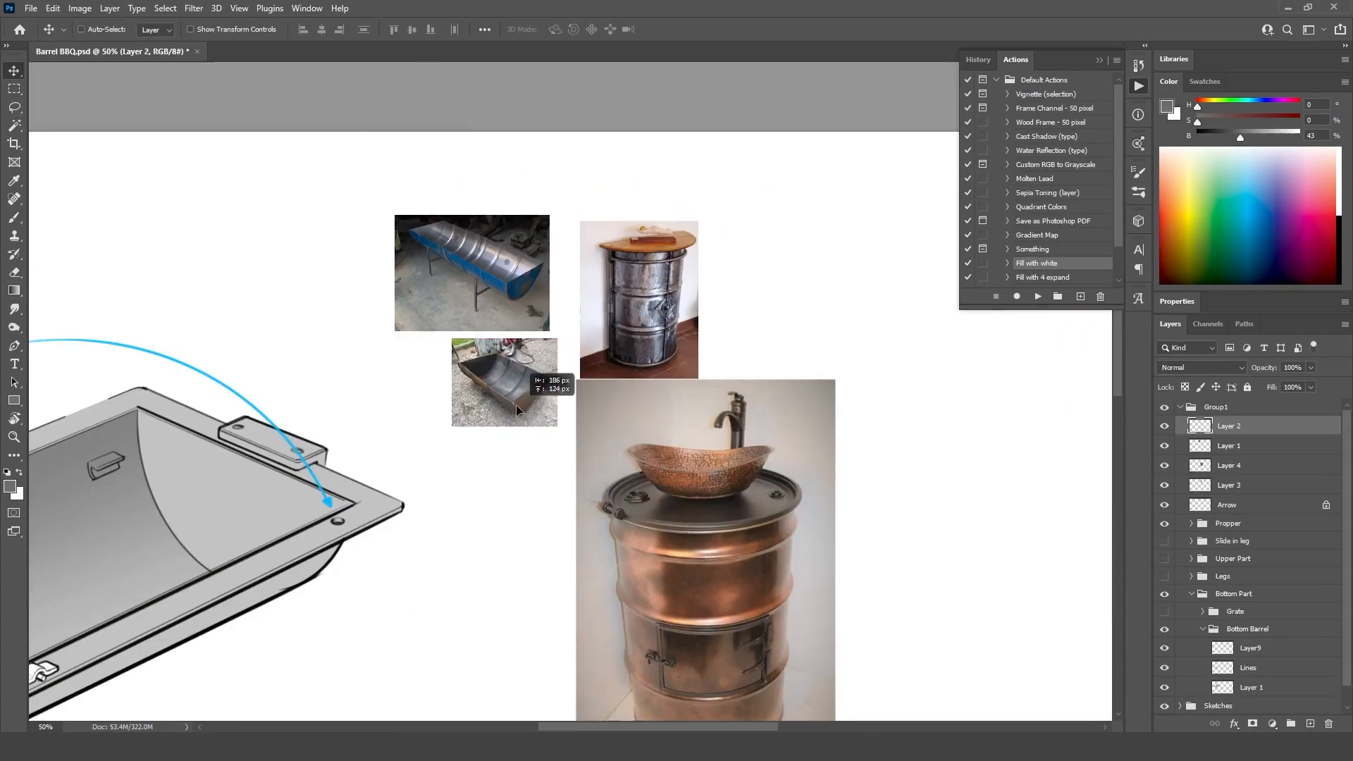
Step: Position the small trough photo beside the references, and flip the metal texture horizontally and scale it to 58.99% over the interior
left_click_drag(490, 368, 482, 360)
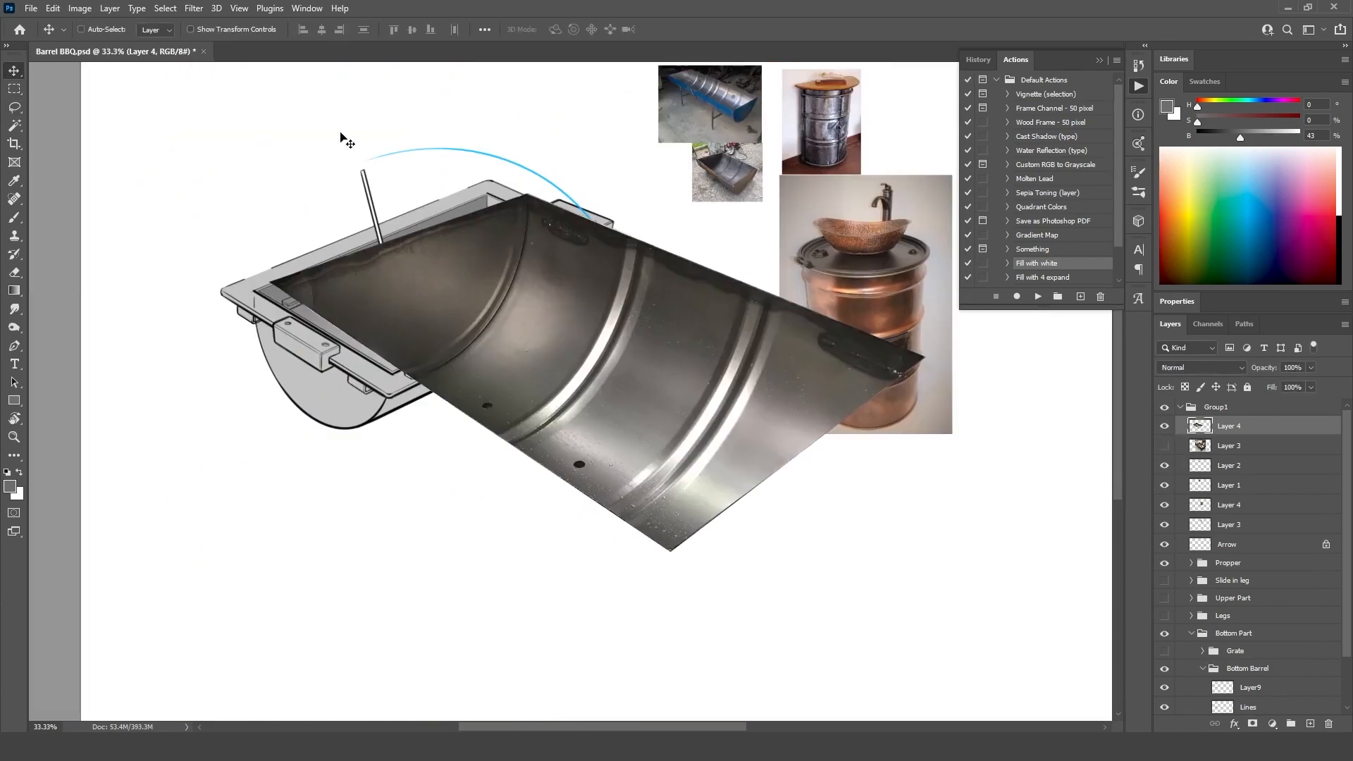
left_click(53, 8)
mouse_move(185, 331)
left_click(300, 548)
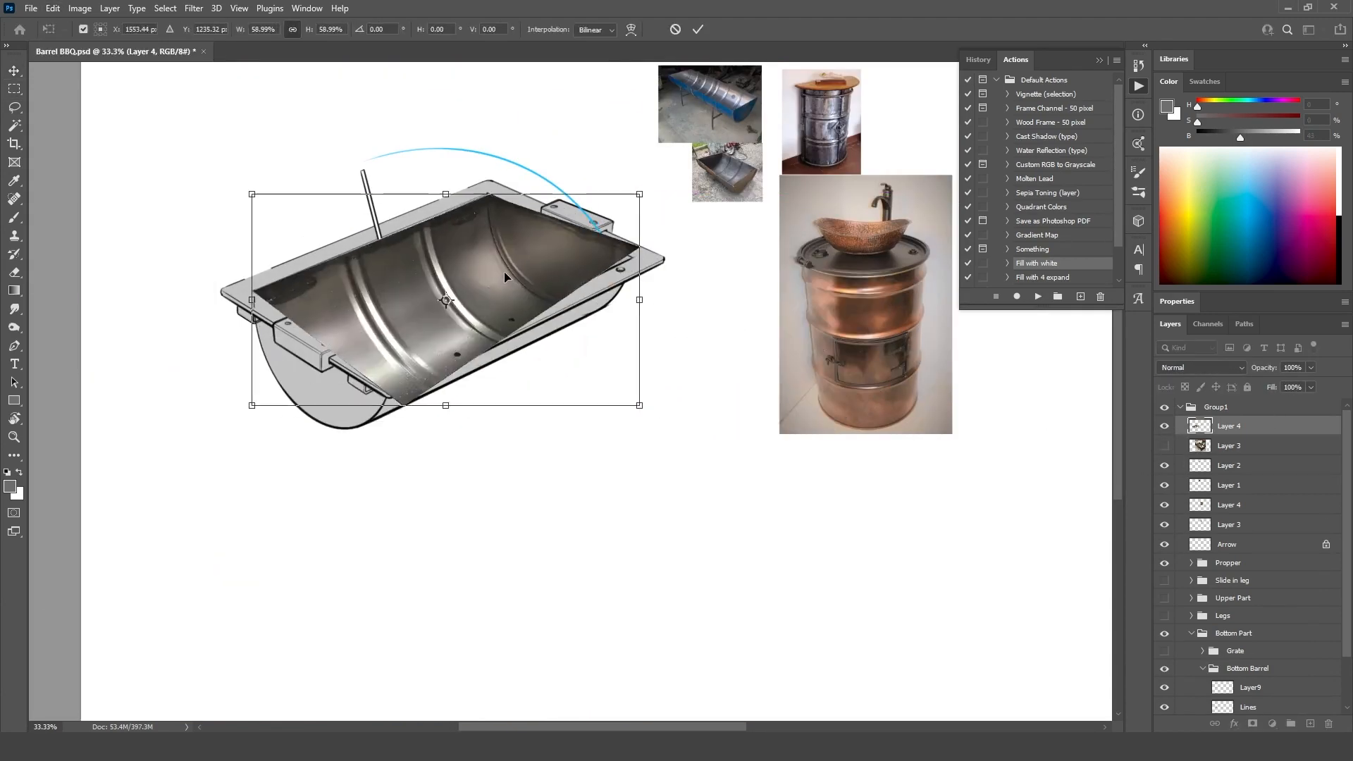
key("Return")
Step: Set the metal texture layer to Overlay and transform its corners to fit the barrel interior
left_click(1201, 367)
left_click(1200, 541)
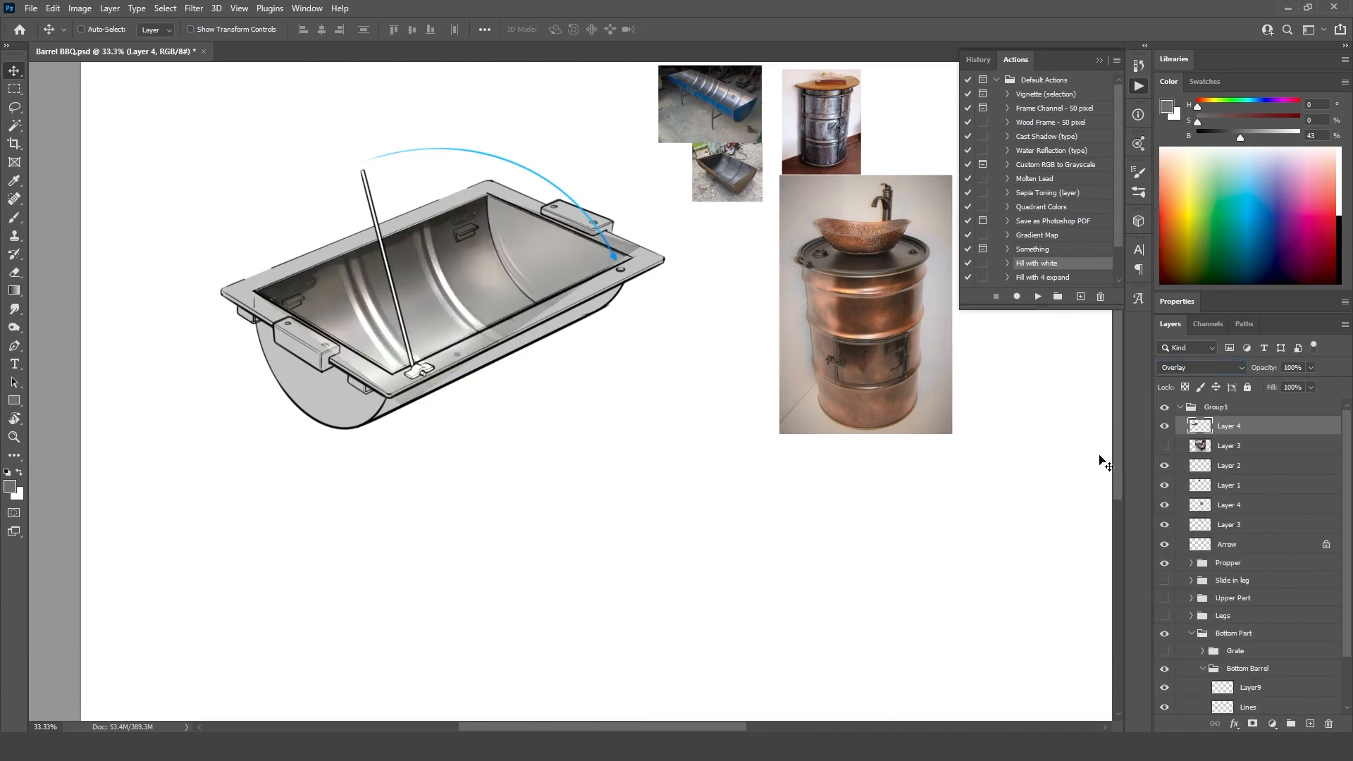
key("ctrl+t")
scroll(455, 461, "up", 2)
scroll(455, 461, "down", 1)
left_click_drag(99, 178, 96, 181)
left_click_drag(98, 495, 99, 491)
left_click_drag(678, 178, 676, 178)
left_click_drag(680, 498, 631, 546)
left_click_drag(97, 181, 124, 183)
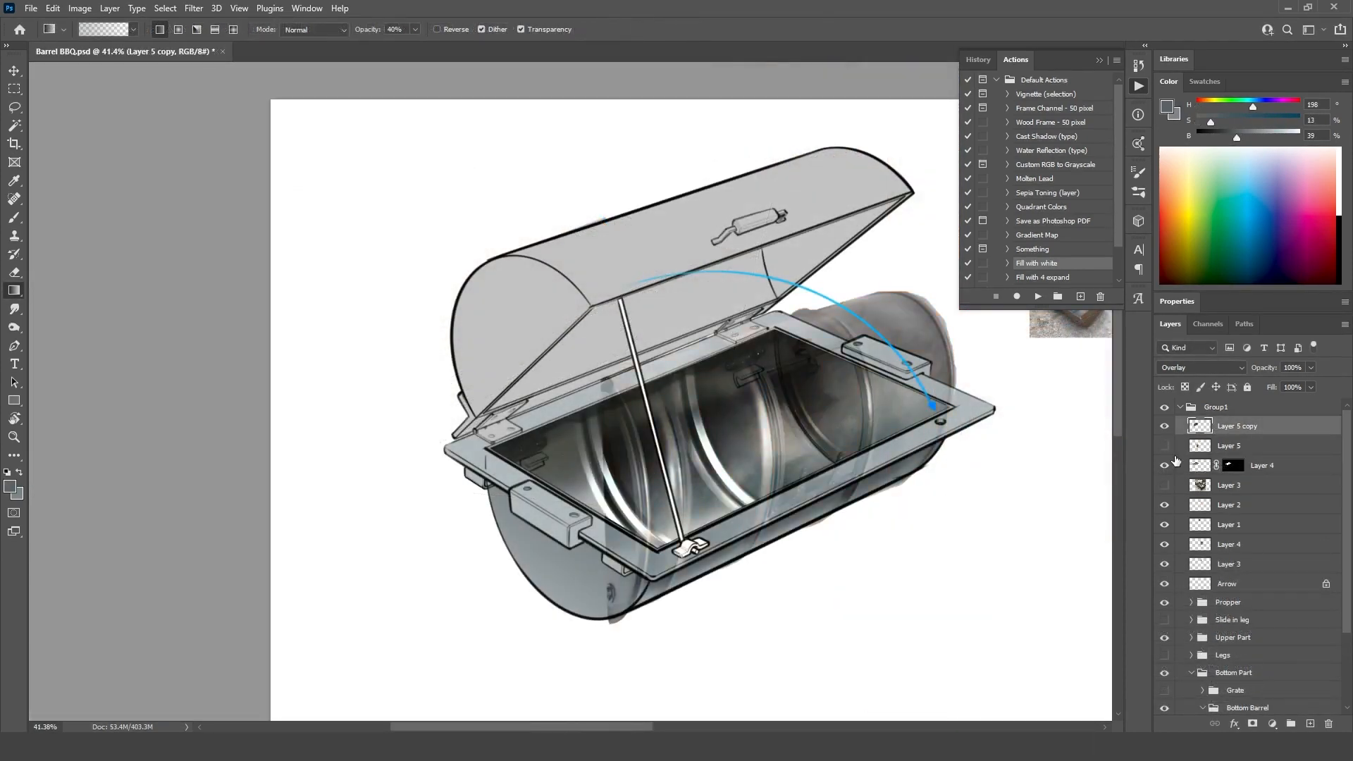
scroll(570, 575, "up", 5)
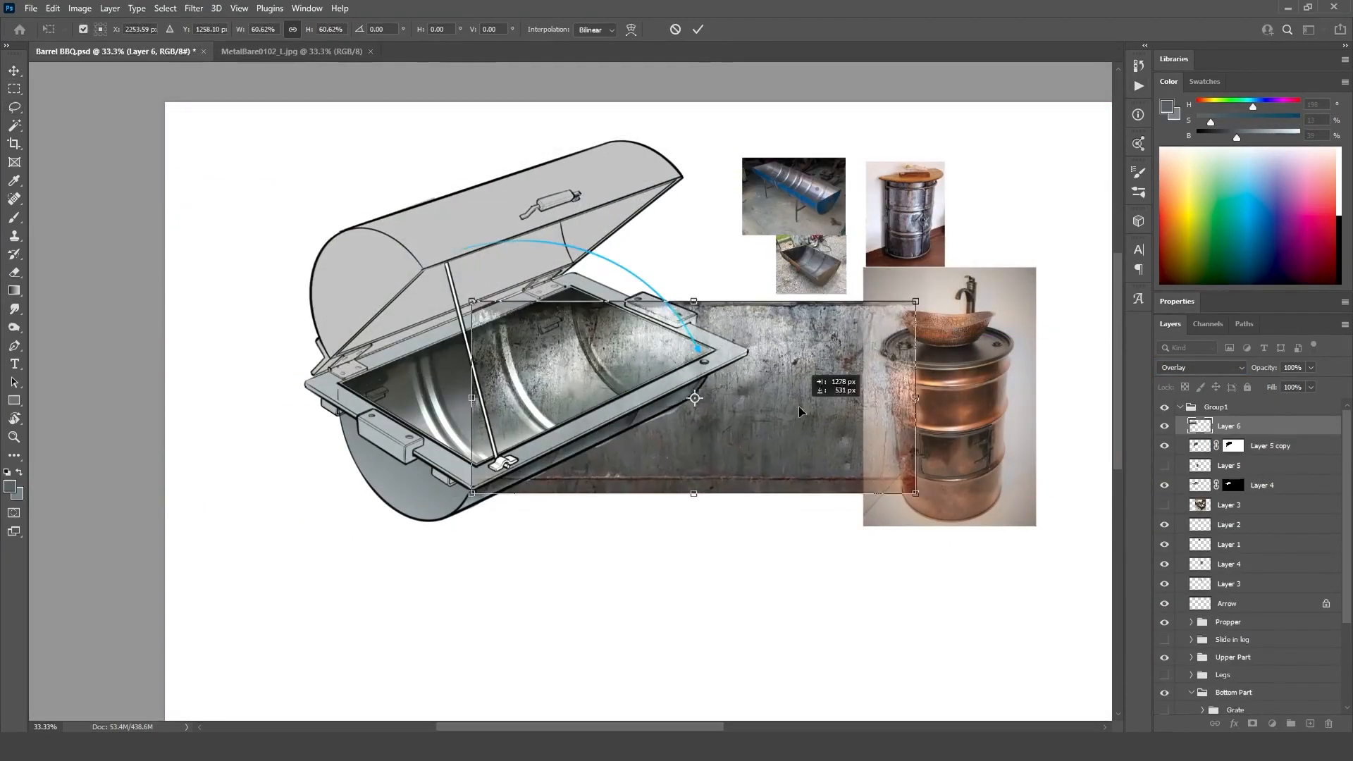
Step: Position the metal texture over the barrel's rim and distort its corners to follow the rim's perspective
left_click_drag(804, 395, 768, 276)
scroll(716, 346, "up", 6)
left_click_drag(268, 614, 291, 632)
left_click_drag(607, 116, 651, 122)
left_click_drag(990, 277, 1062, 249)
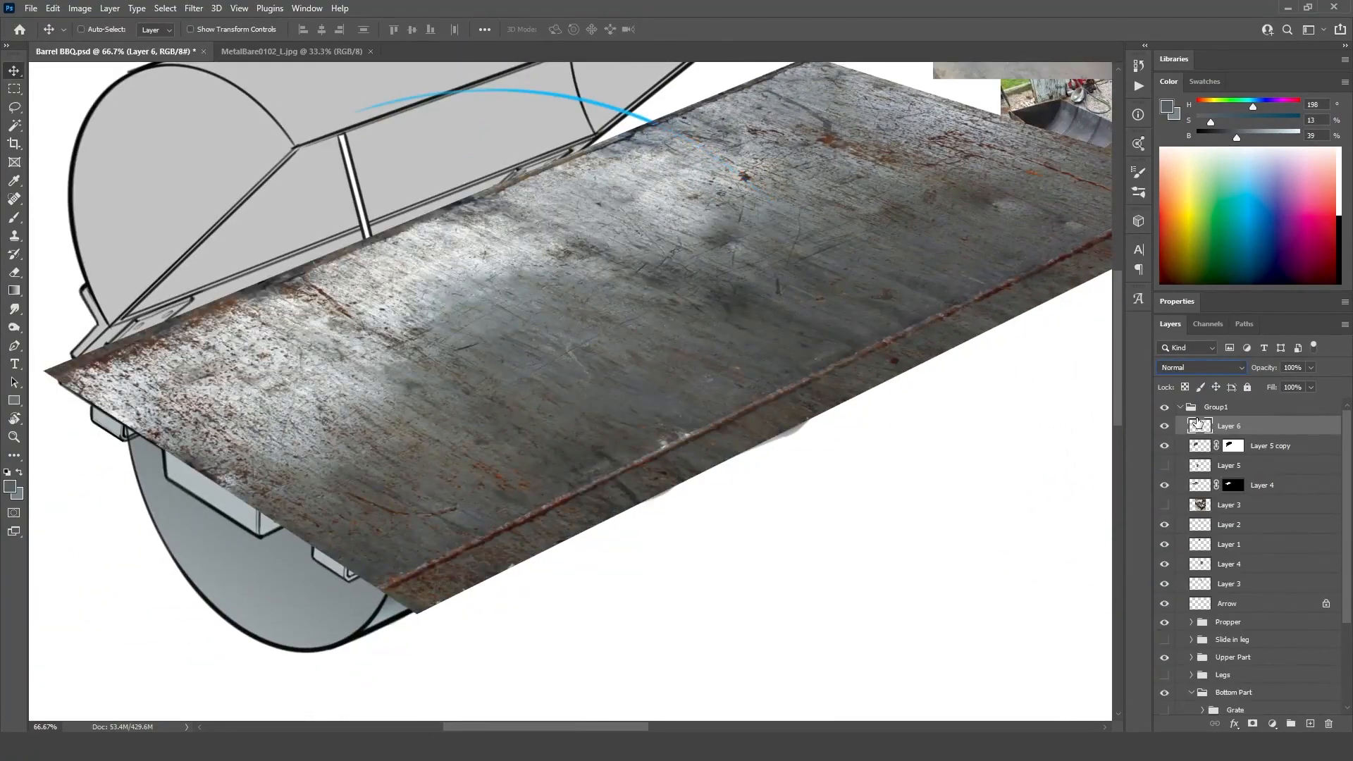
Step: Cycle through the blend modes of the rim's metal texture layer to find one that suits it
key("shift+plus")
key("shift+plus")
key("shift+plus")
key("shift+plus")
key("shift+plus")
key("shift+plus")
key("shift+plus")
key("shift+plus")
key("shift+plus")
key("shift+plus")
key("shift+plus")
key("shift+plus")
key("shift+plus")
key("shift+plus")
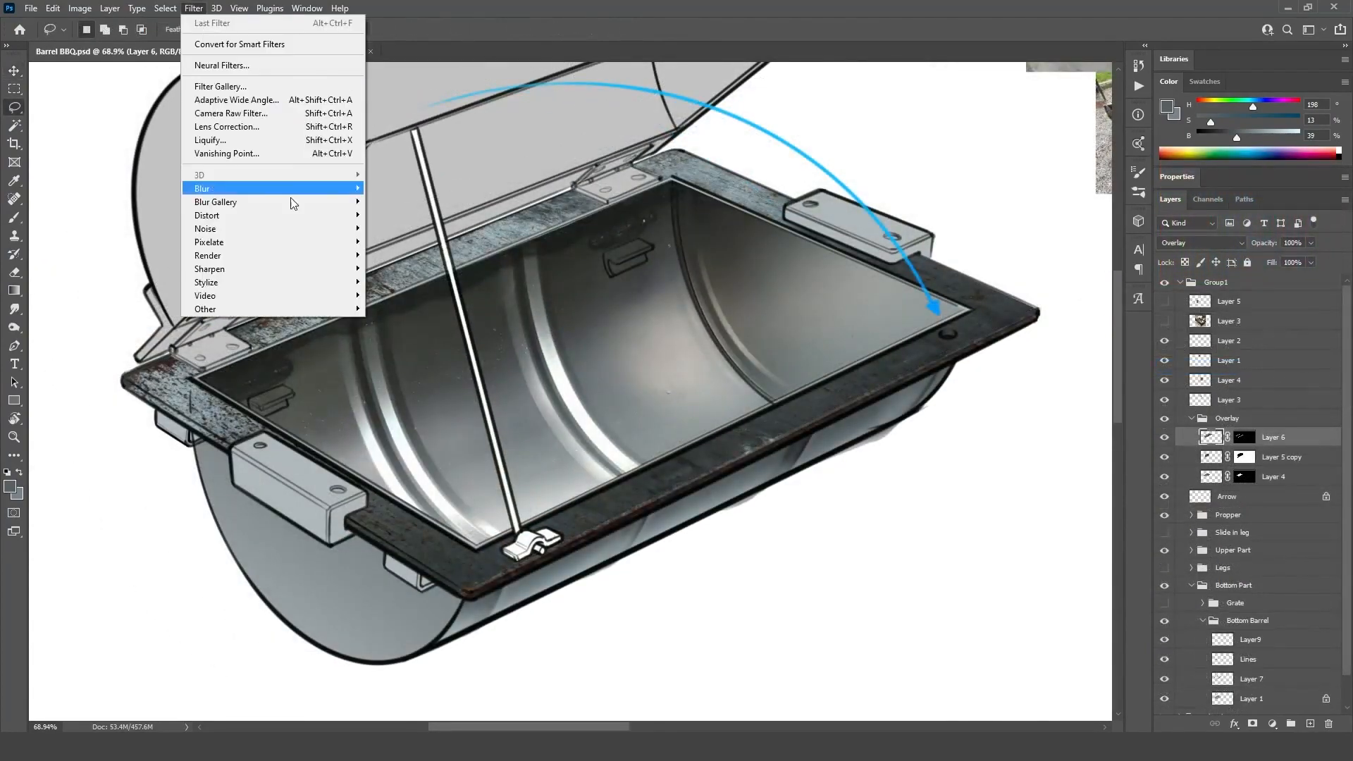
Step: Apply a High Pass filter to the rim's metal texture
mouse_move(212, 309)
left_click(144, 324)
left_click(733, 180)
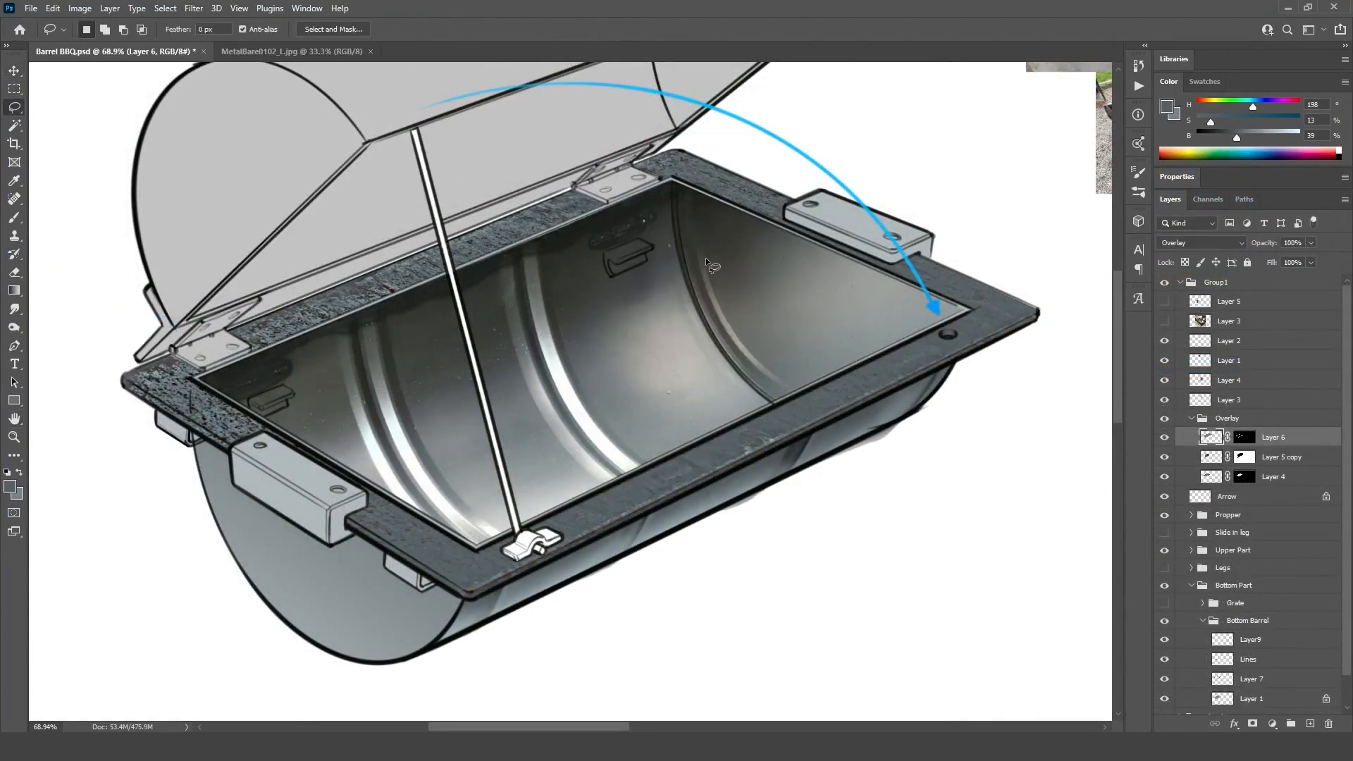
Step: Scale the rusty metal texture to 49.97% and skew it to cover the barrel's near end face
left_click_drag(745, 481, 794, 483)
left_click_drag(833, 432, 689, 542)
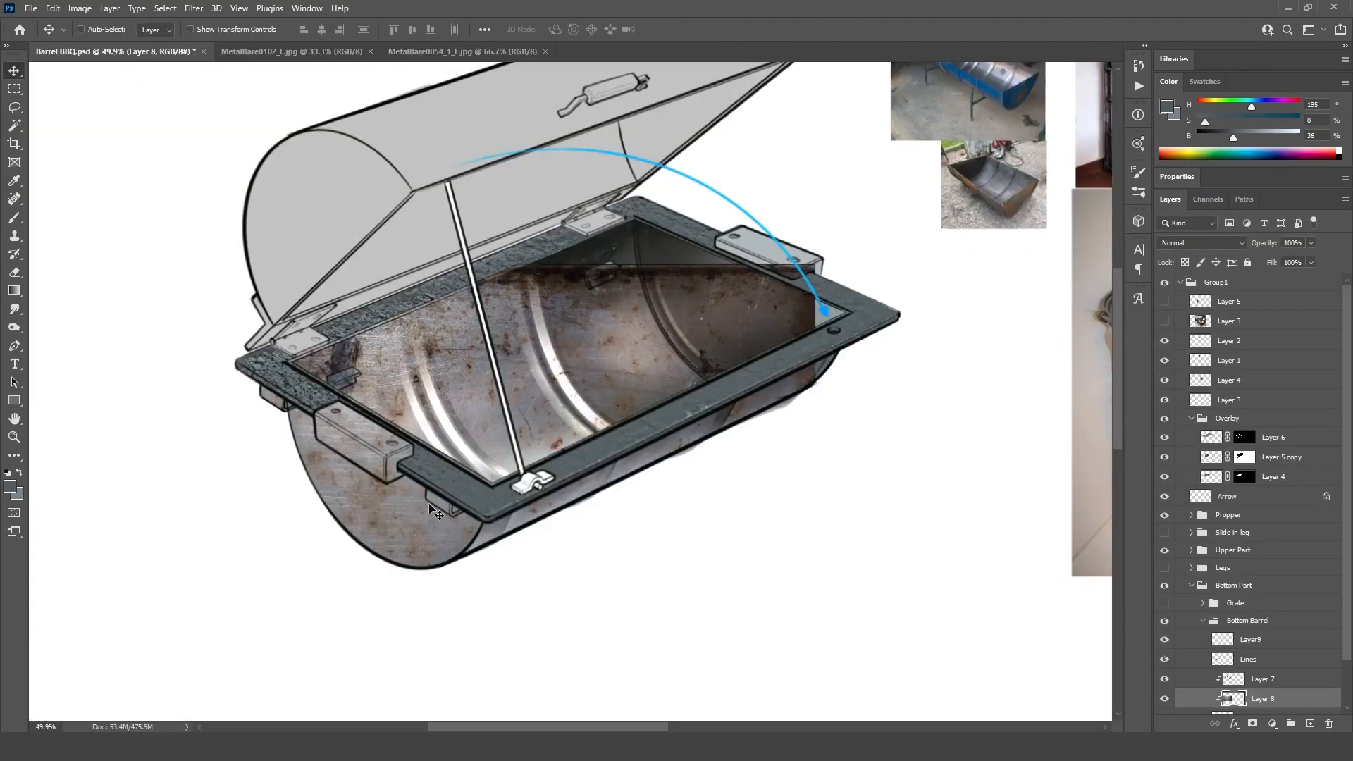
key("ctrl+t")
left_click_drag(815, 264, 617, 377)
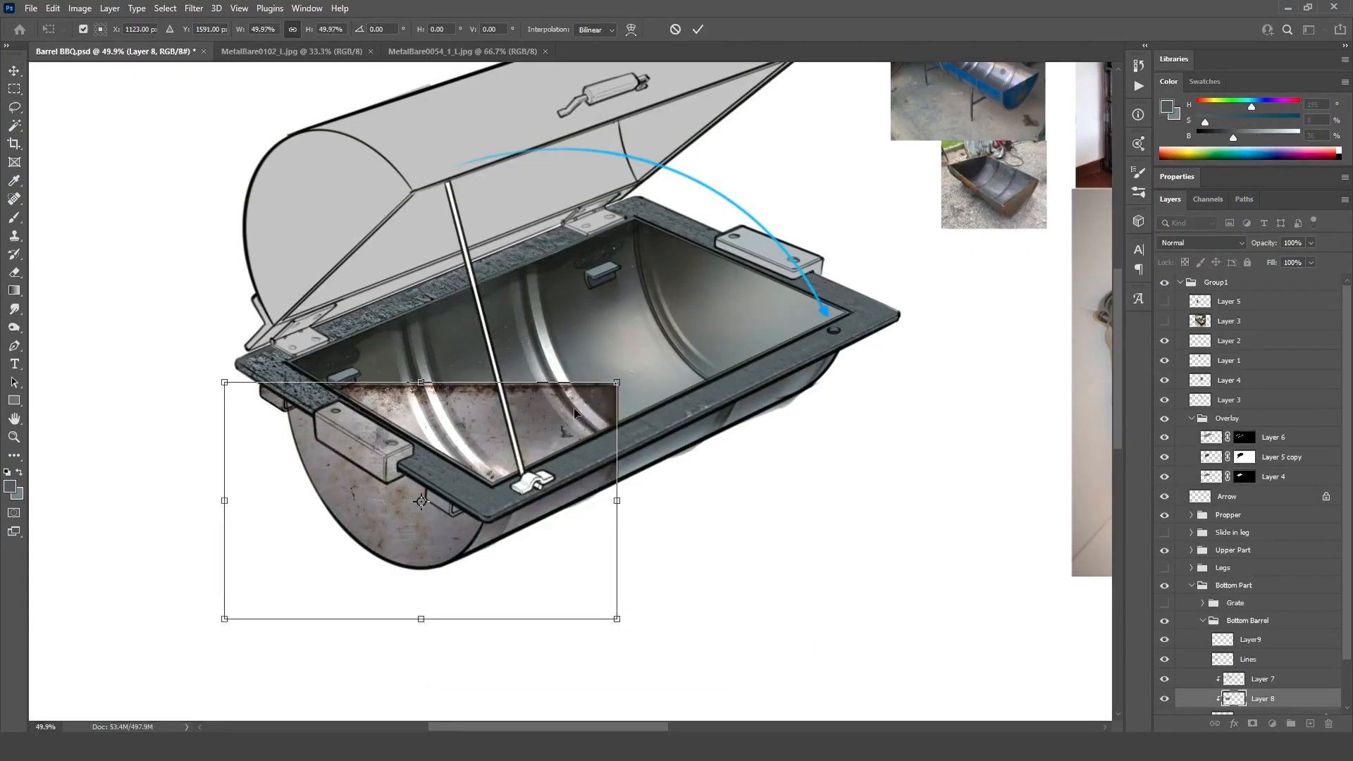
left_click_drag(616, 500, 536, 500)
left_click_drag(538, 504, 539, 579)
key("Return")
Step: Move the end-face texture into the Overlay group, hide it, and outline the barrel's near end face with the Lasso
left_click_drag(1261, 699, 1268, 468)
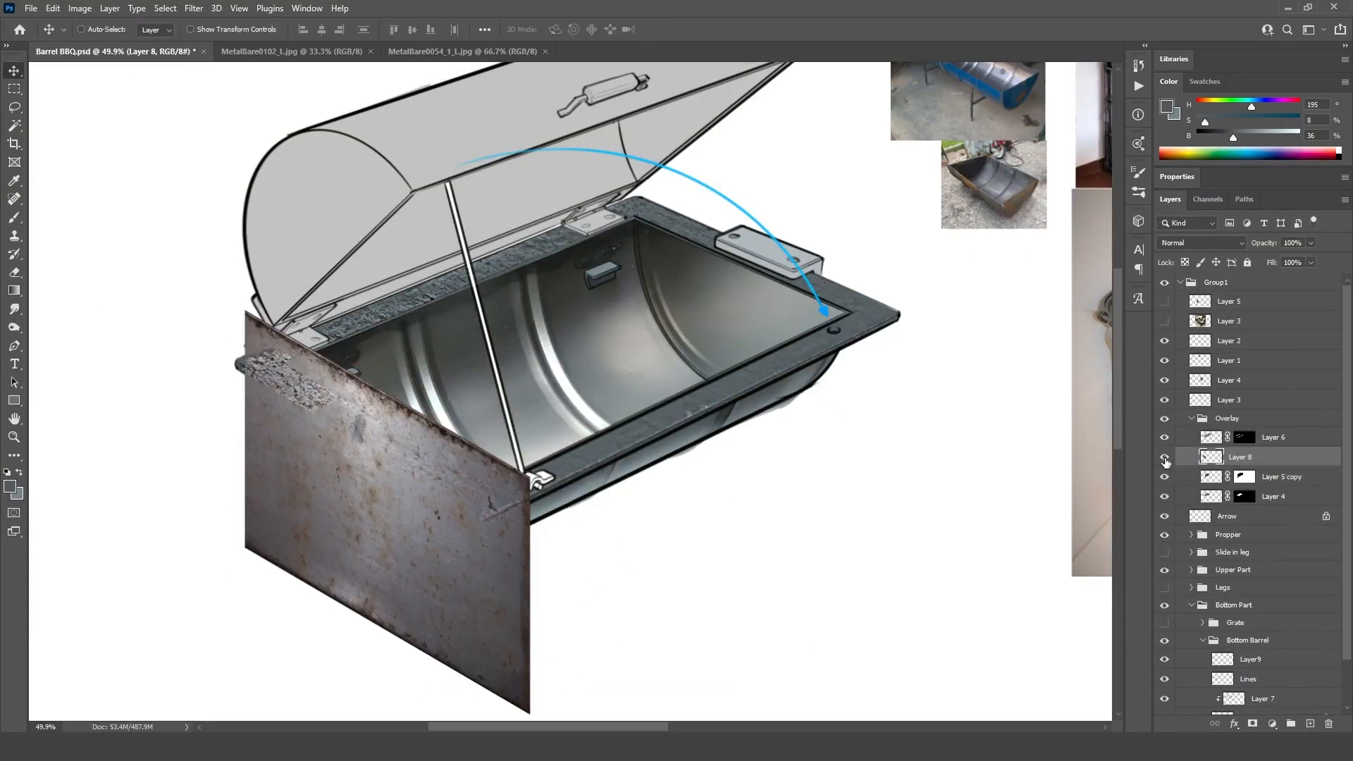
left_click(1164, 458)
left_click_drag(399, 509, 450, 462)
key("l")
left_click_drag(106, 229, 522, 642)
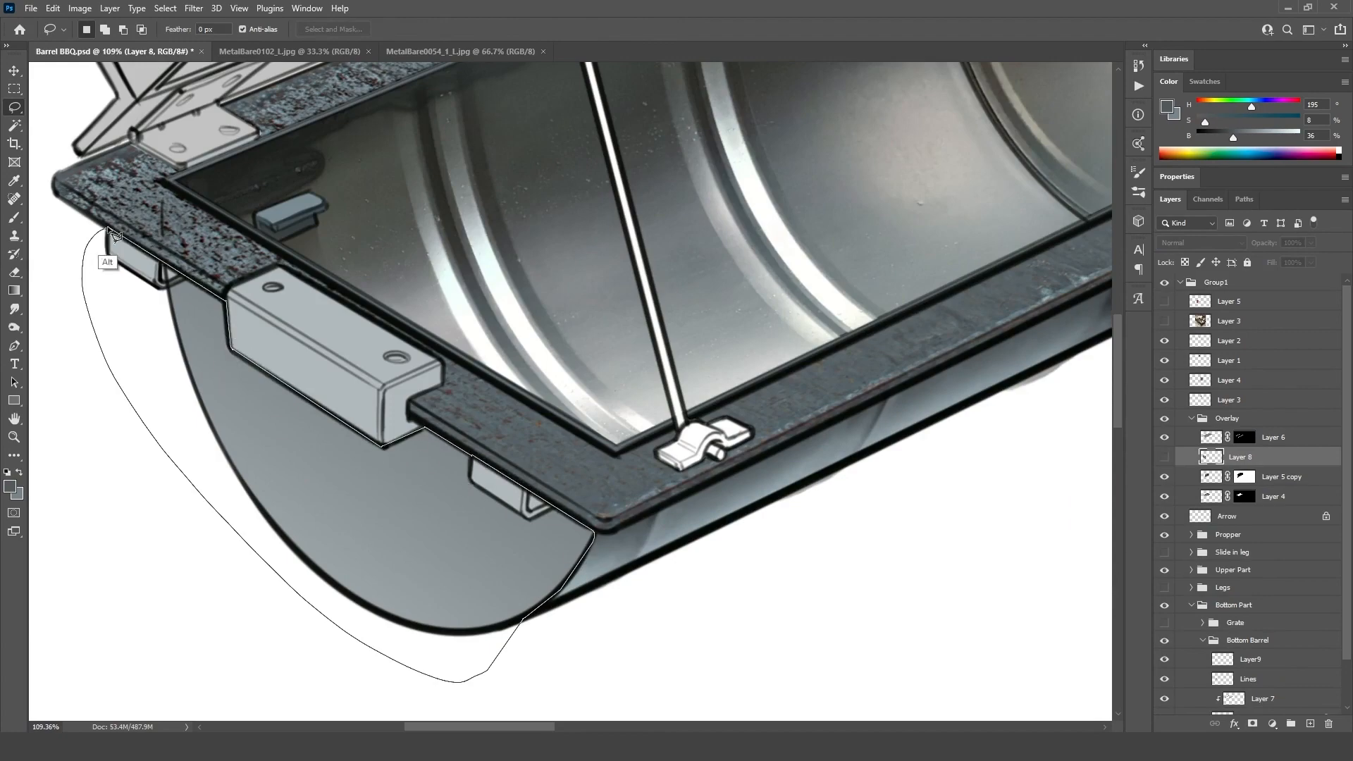
Step: Paste another rusty metal texture, distort it along the barrel's outer side, and open its blend mode choices
key("ctrl+v")
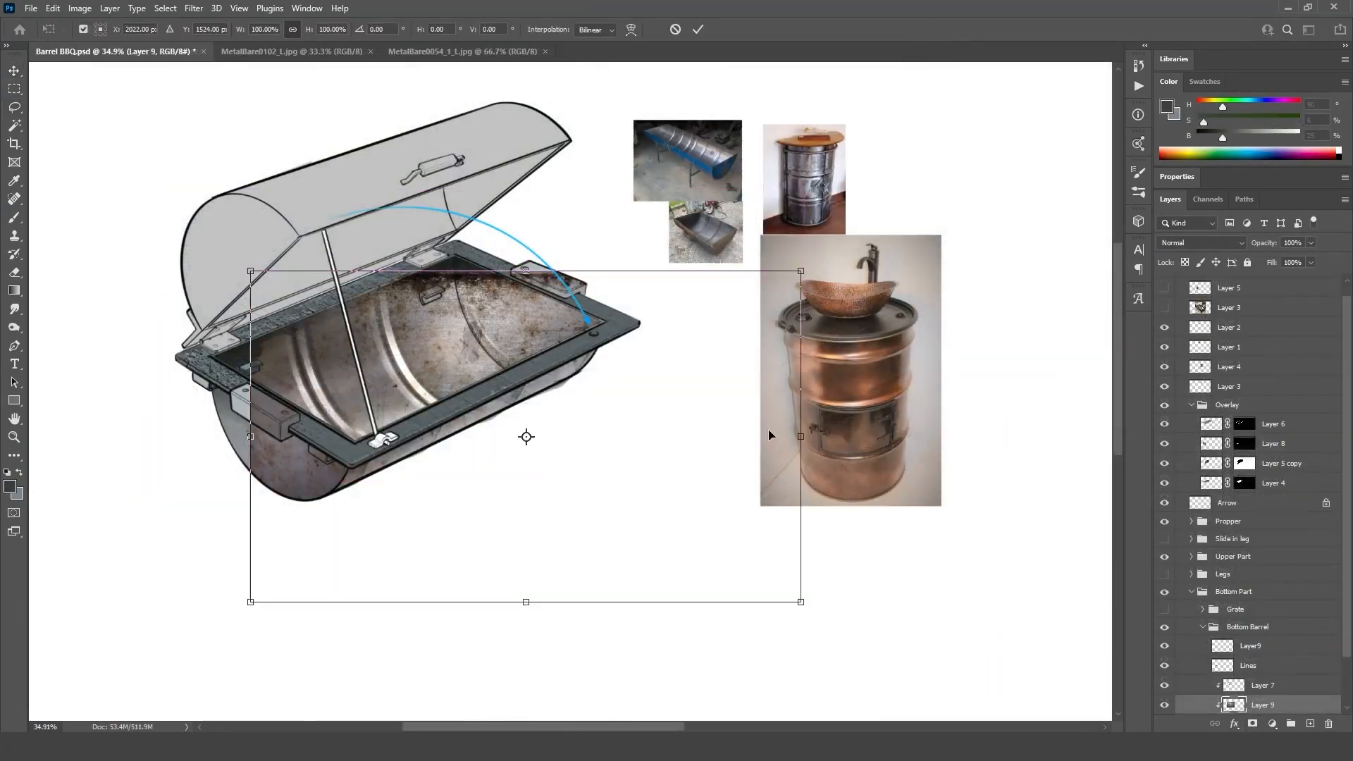
left_click_drag(801, 437, 733, 425)
left_click_drag(524, 683, 427, 569)
left_click_drag(592, 441, 606, 444)
left_click_drag(697, 374, 661, 396)
left_click_drag(444, 439, 397, 460)
left_click_drag(365, 396, 486, 340)
key("Return")
left_click(477, 339, "ctrl+alt")
left_click(1201, 243)
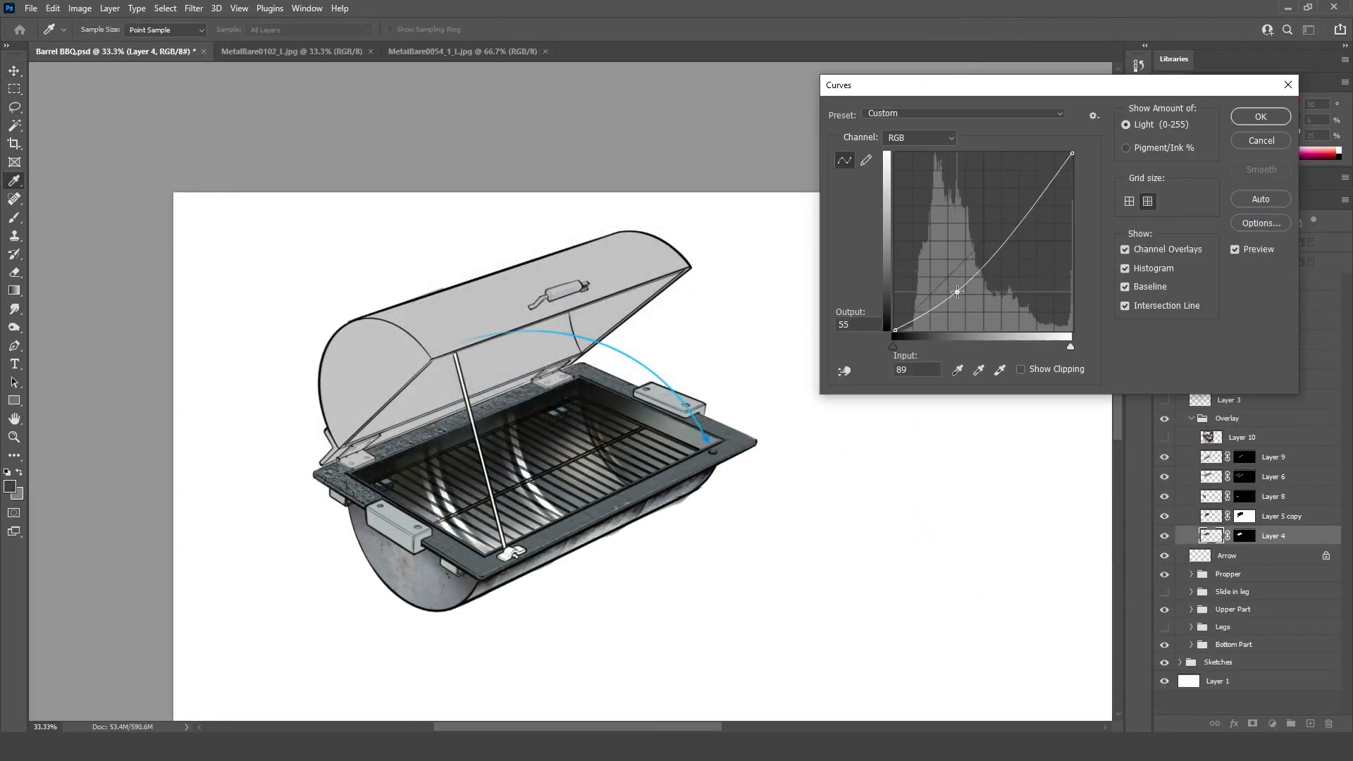
Step: Adjust the tonal curve of the barrel interior's metal layer with Curves
left_click_drag(957, 292, 1078, 192)
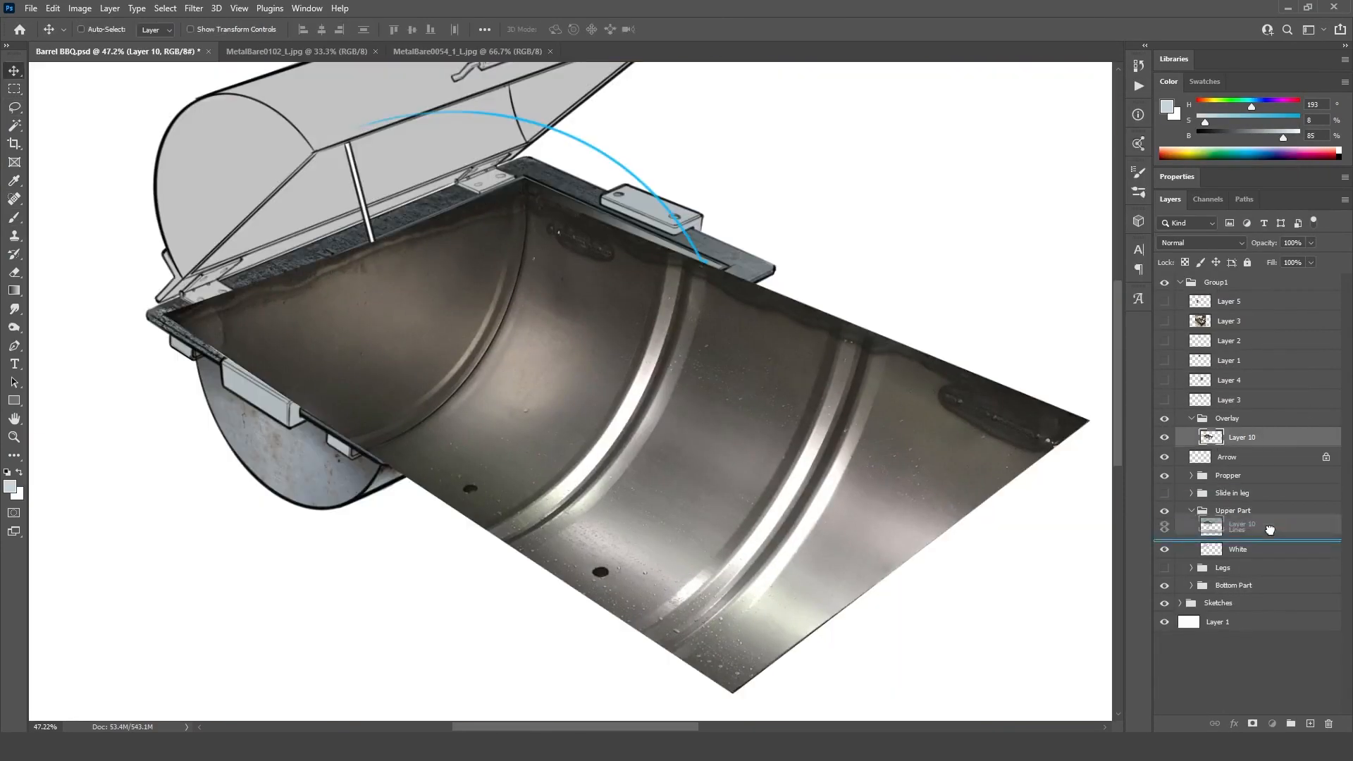
Step: Place the barrel interior photo between the lines and white fill of the Upper Part group, and distort it over the open lid
left_click_drag(1214, 437, 1226, 539)
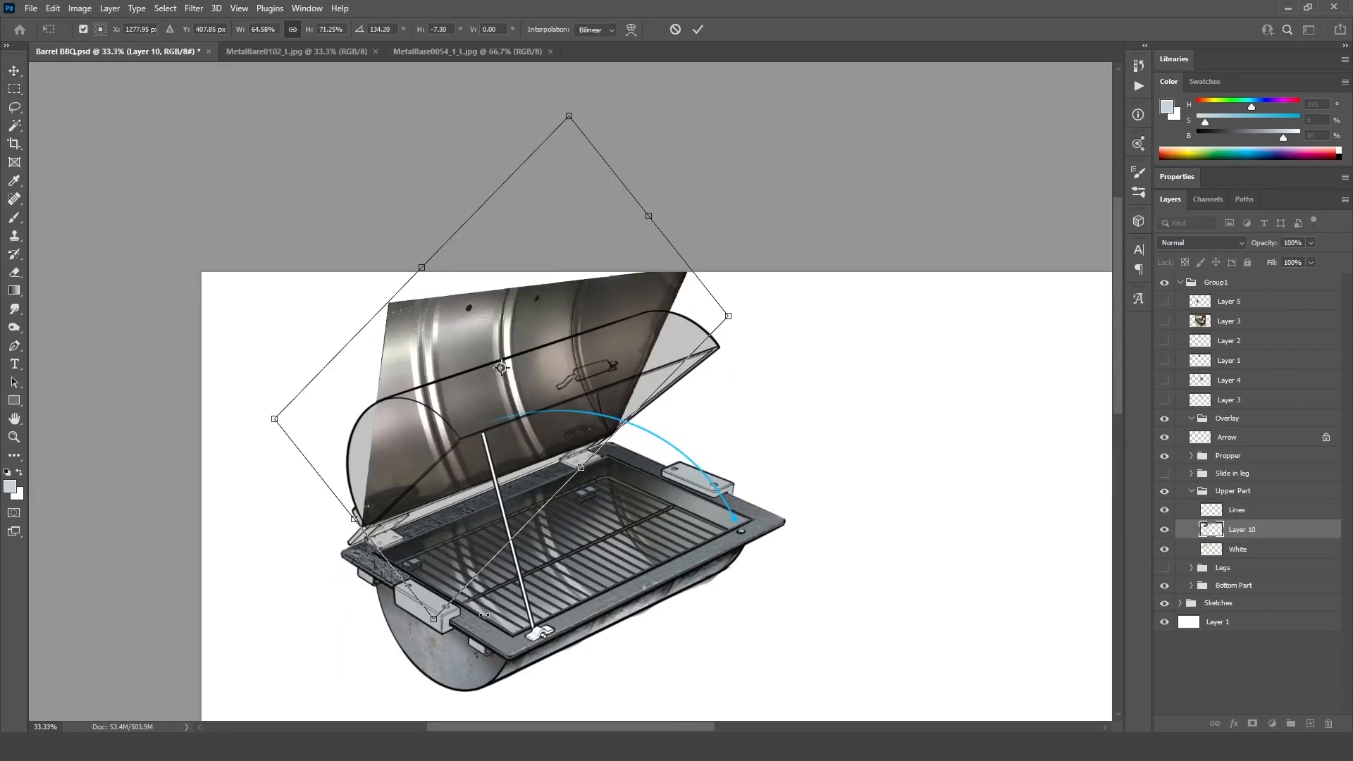
left_click_drag(574, 117, 573, 158)
left_click_drag(728, 317, 703, 328)
left_click_drag(413, 293, 425, 285)
Step: Warp the metal photo so its ribs and edges follow the curved inside of the open lid
scroll(354, 399, "up", 1)
left_click_drag(685, 404, 678, 414)
left_click_drag(369, 591, 349, 600)
left_click_drag(417, 273, 465, 264)
left_click_drag(691, 422, 726, 436)
left_click_drag(810, 282, 800, 287)
left_click_drag(666, 453, 671, 464)
left_click_drag(779, 237, 774, 232)
left_click_drag(518, 273, 509, 277)
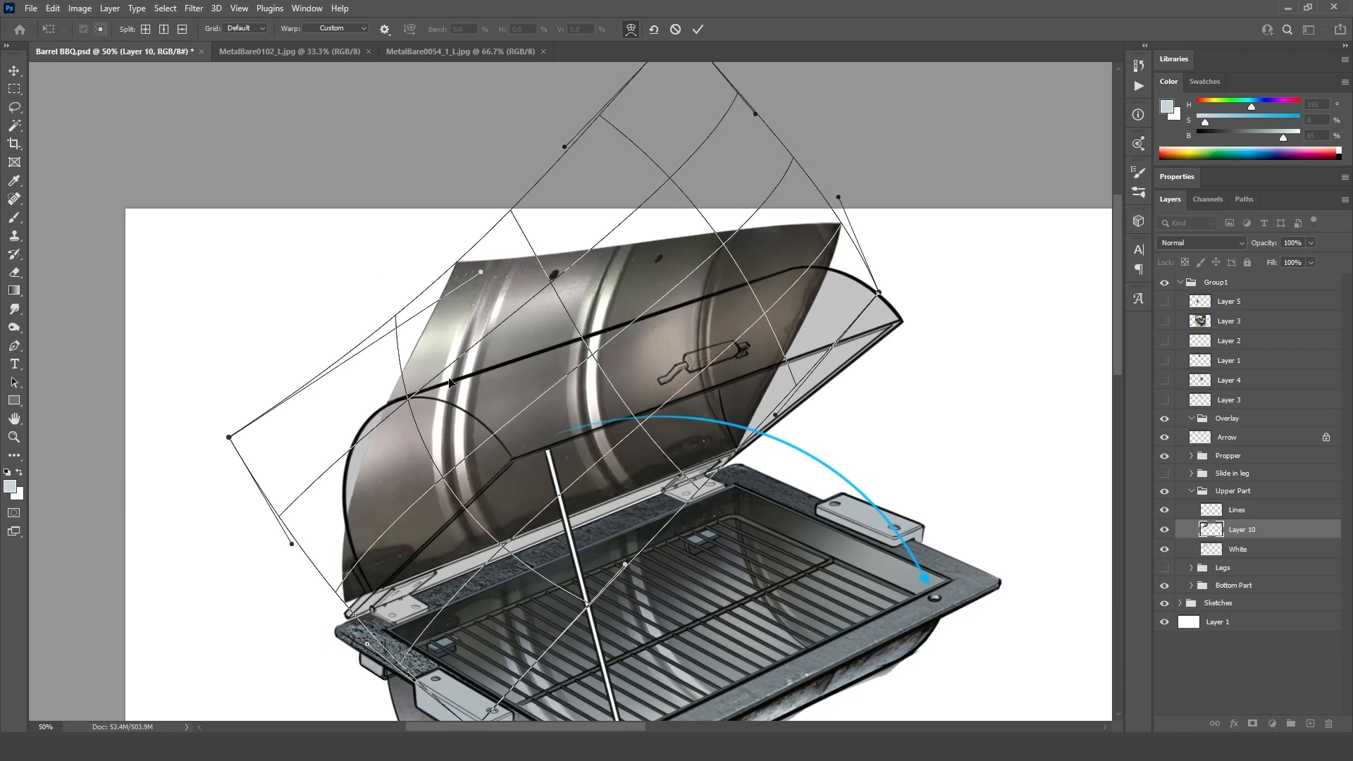
left_click_drag(386, 606, 410, 597)
left_click_drag(879, 291, 882, 295)
left_click_drag(839, 199, 840, 204)
key("Return")
Step: Refine the lid interior texture with a second small warp
left_click_drag(606, 615, 676, 615)
left_click_drag(761, 463, 705, 463)
key("ctrl+t")
left_click(637, 30)
left_click_drag(775, 247, 790, 248)
key("Return")
Step: Select the lid's near end face with the Lasso and shade it with a 40% opacity gradient
left_click_drag(656, 444, 719, 443)
key("l")
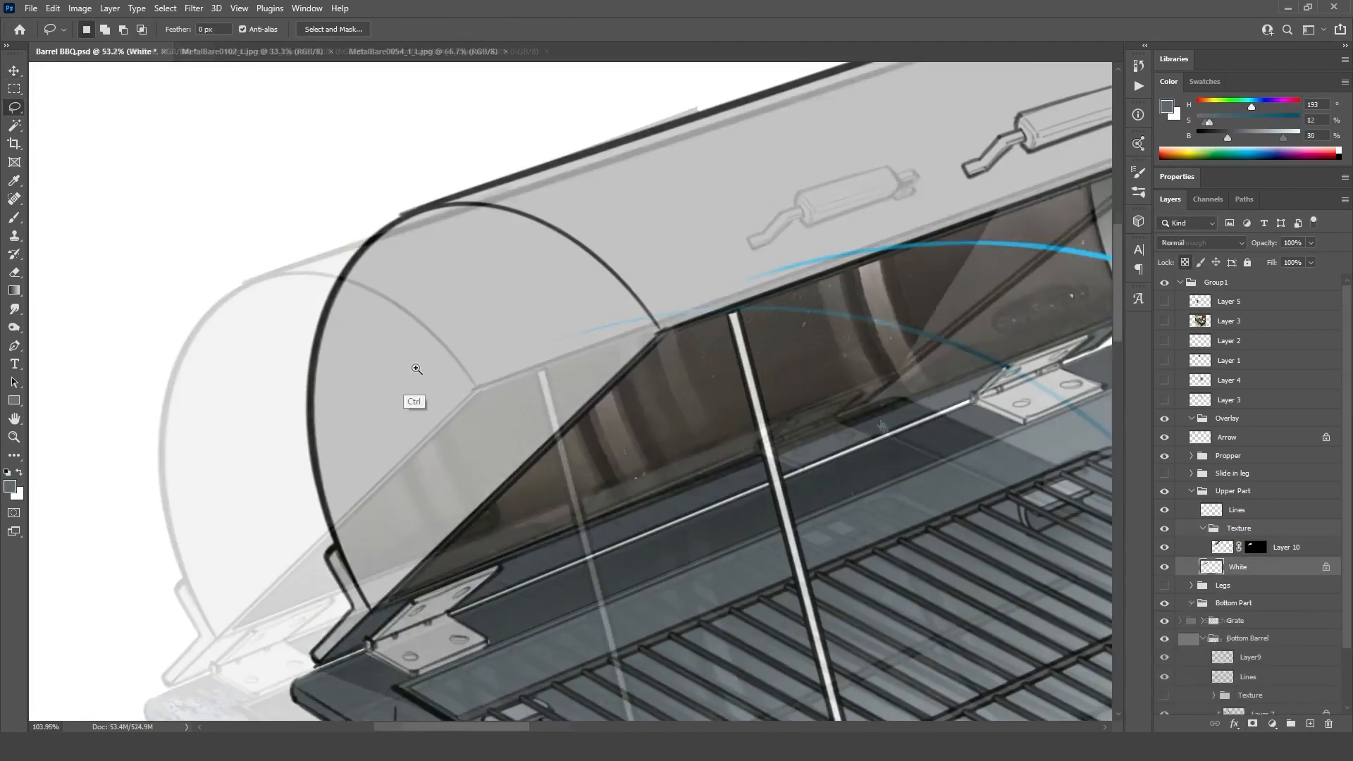
scroll(437, 331, "down", 5)
key("g")
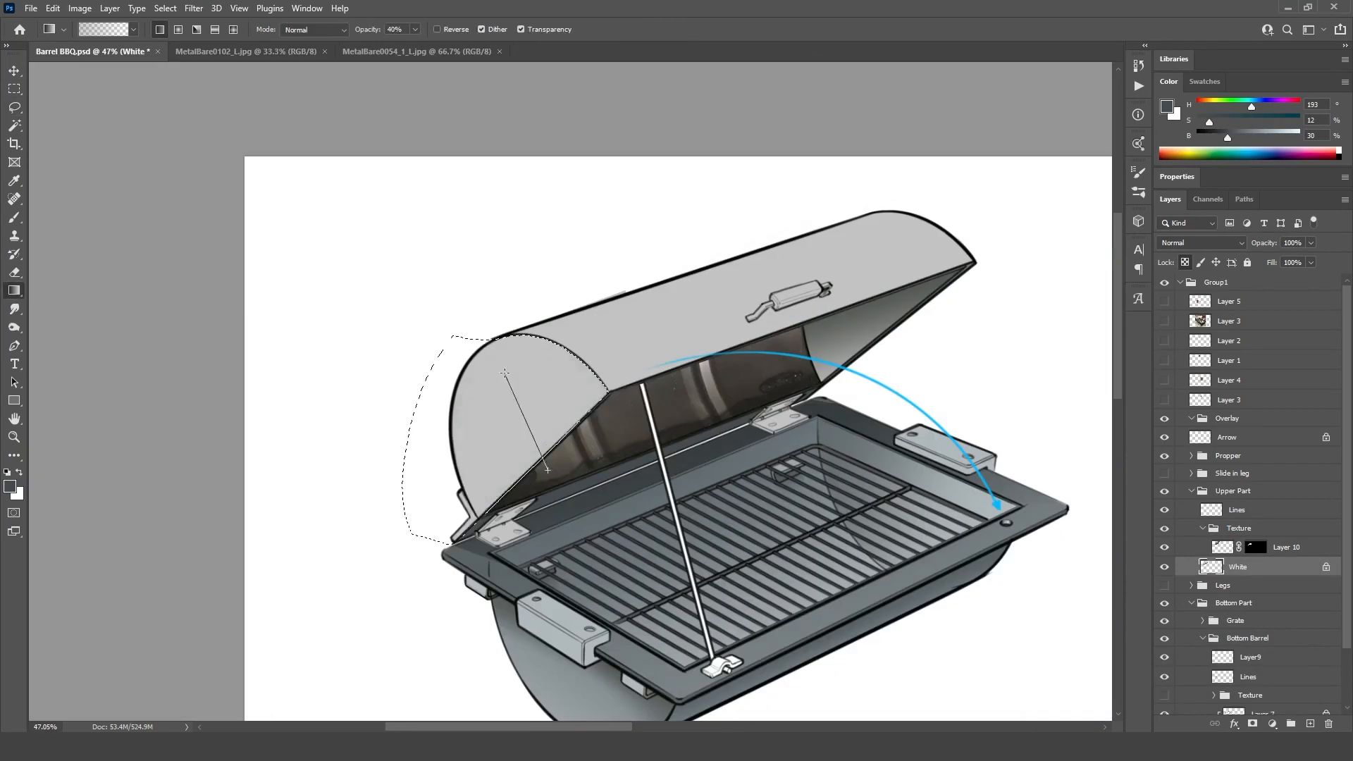
Step: Select the lid's curved outer surface with the Lasso and brush a sampled grey tone along it as shading
key("l")
left_click_drag(724, 518, 775, 519)
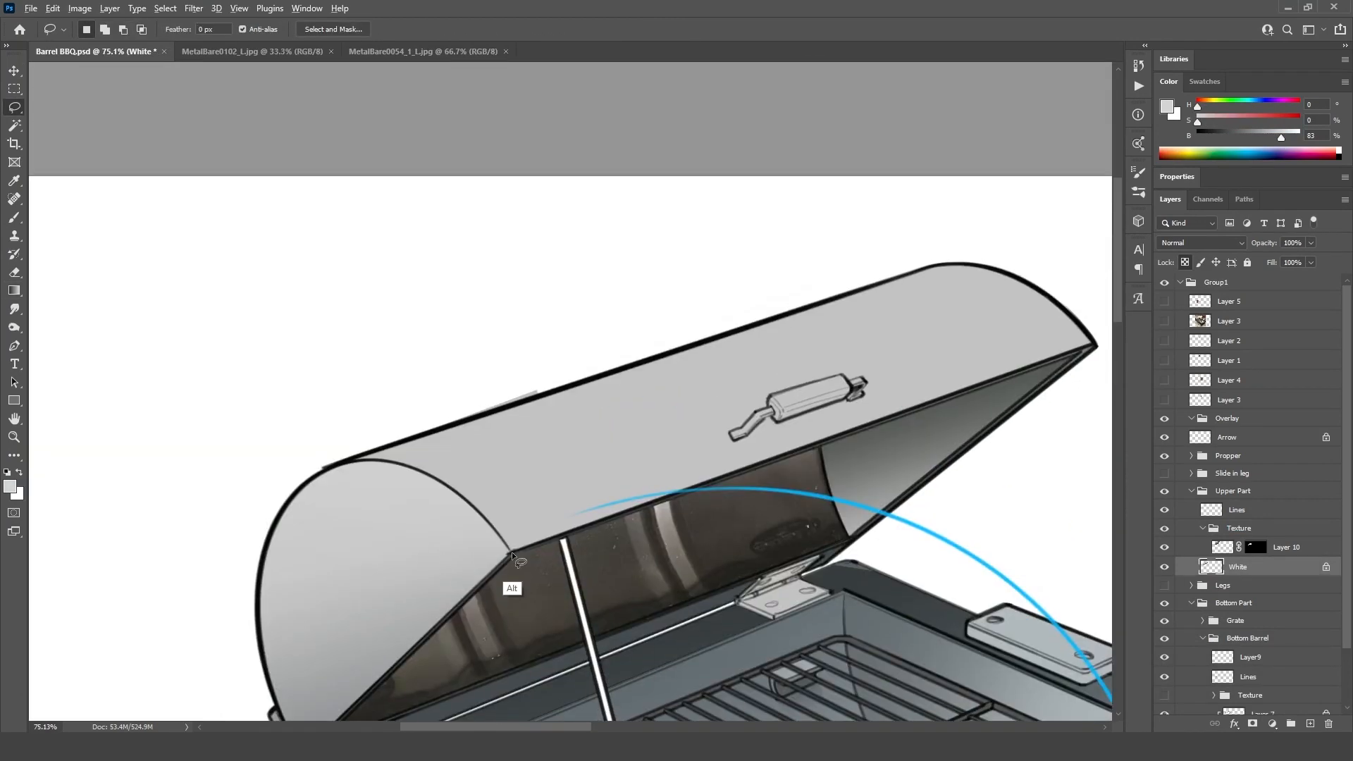
left_click(511, 552, "alt")
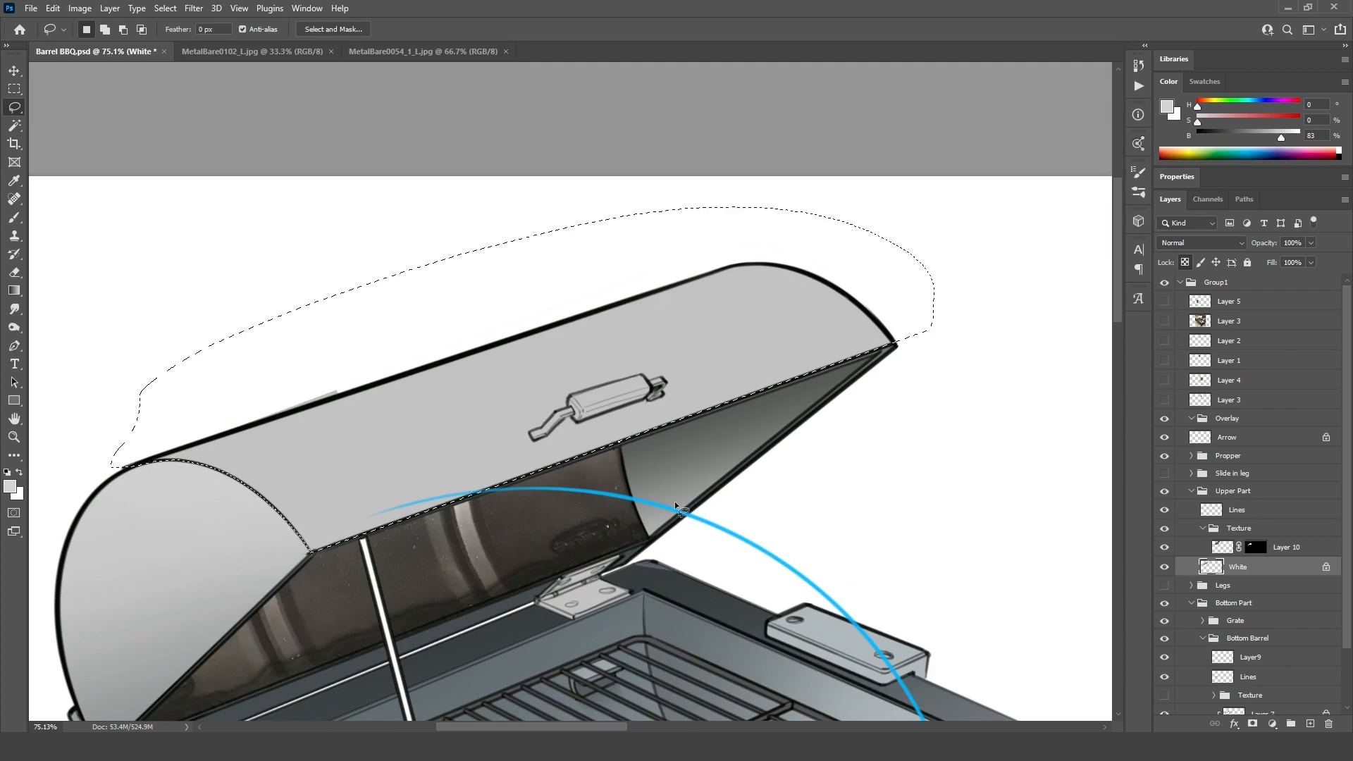
scroll(677, 505, "down", 5)
key("b")
right_click(677, 504)
left_click(1142, 399)
key("Return")
left_click(396, 610, "alt")
left_click_drag(493, 530, 797, 418)
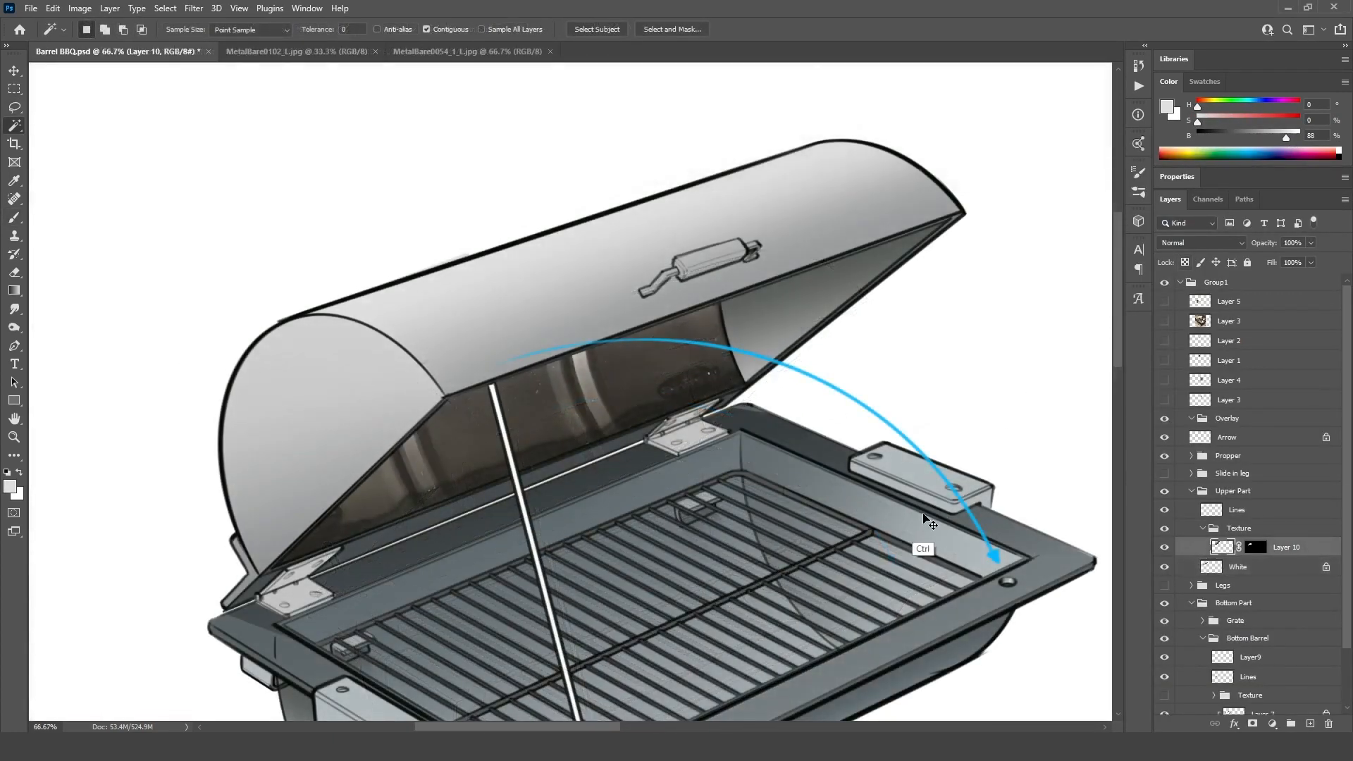
Step: Paste the blue barrel photo and delete its background selected with the Magic Wand
key("ctrl+v")
left_click(775, 559)
key("Delete")
key("ctrl+d")
key("ctrl+t")
left_click_drag(790, 587, 698, 112)
mouse_move(738, 396)
left_mouse_down()
mouse_move(822, 341)
mouse_move(726, 384)
left_mouse_up()
left_click_drag(842, 441, 1010, 480)
left_click_drag(839, 455, 790, 466)
left_click(630, 30)
left_click_drag(870, 226, 993, 160)
left_click_drag(914, 352, 995, 314)
left_click_drag(813, 156, 832, 161)
key("Escape")
Step: Rotate, distort and warp the blue barrel photo to line up with the open lid's outer shape
key("ctrl+t")
left_click_drag(871, 502, 592, 84)
left_click_drag(707, 403, 660, 394)
left_click_drag(754, 301, 944, 231)
left_click_drag(985, 385, 978, 367)
left_click_drag(346, 609, 367, 632)
left_click_drag(248, 317, 192, 331)
left_click(631, 30)
left_click_drag(948, 282, 1006, 264)
left_click_drag(917, 190, 965, 176)
left_click_drag(723, 242, 820, 376)
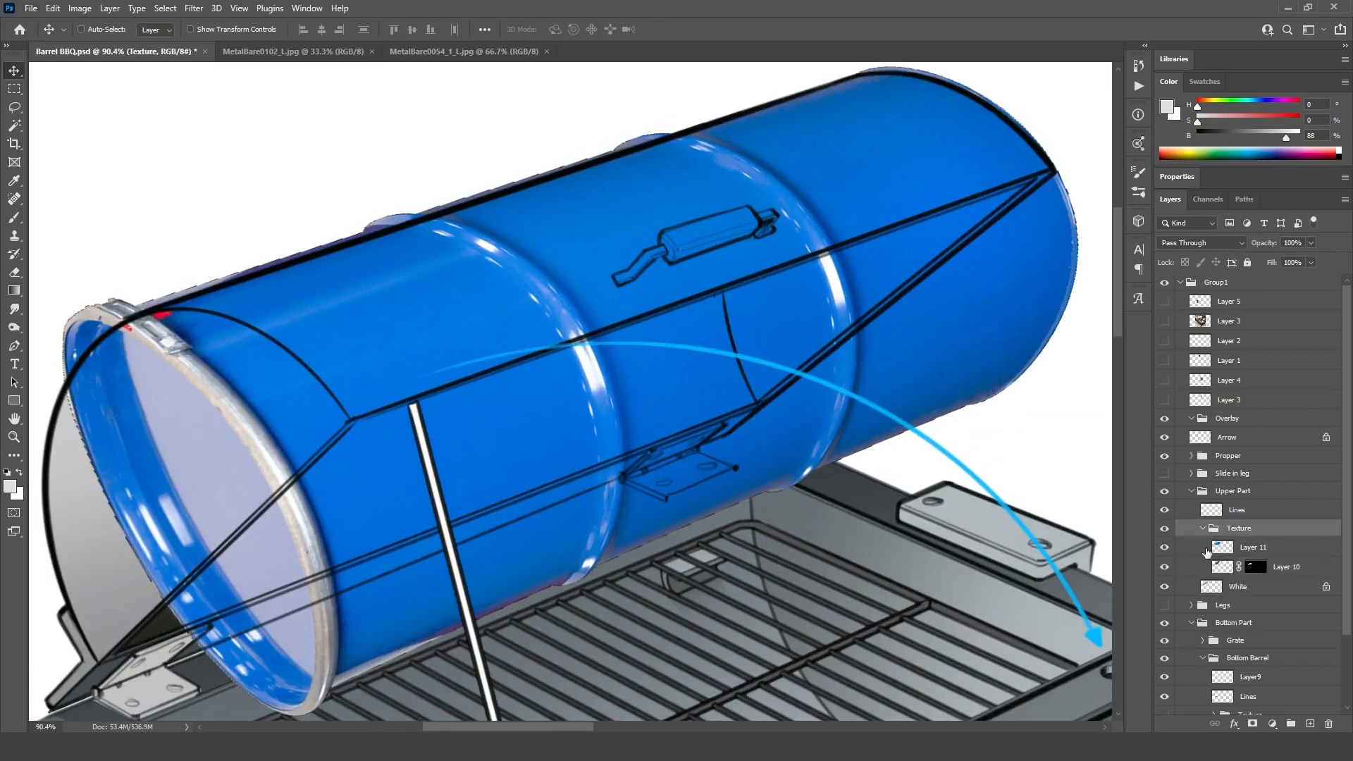
Step: Outline the lid's outer surface and protruding ribs with the Lasso on the blue barrel layer
left_click(1240, 547)
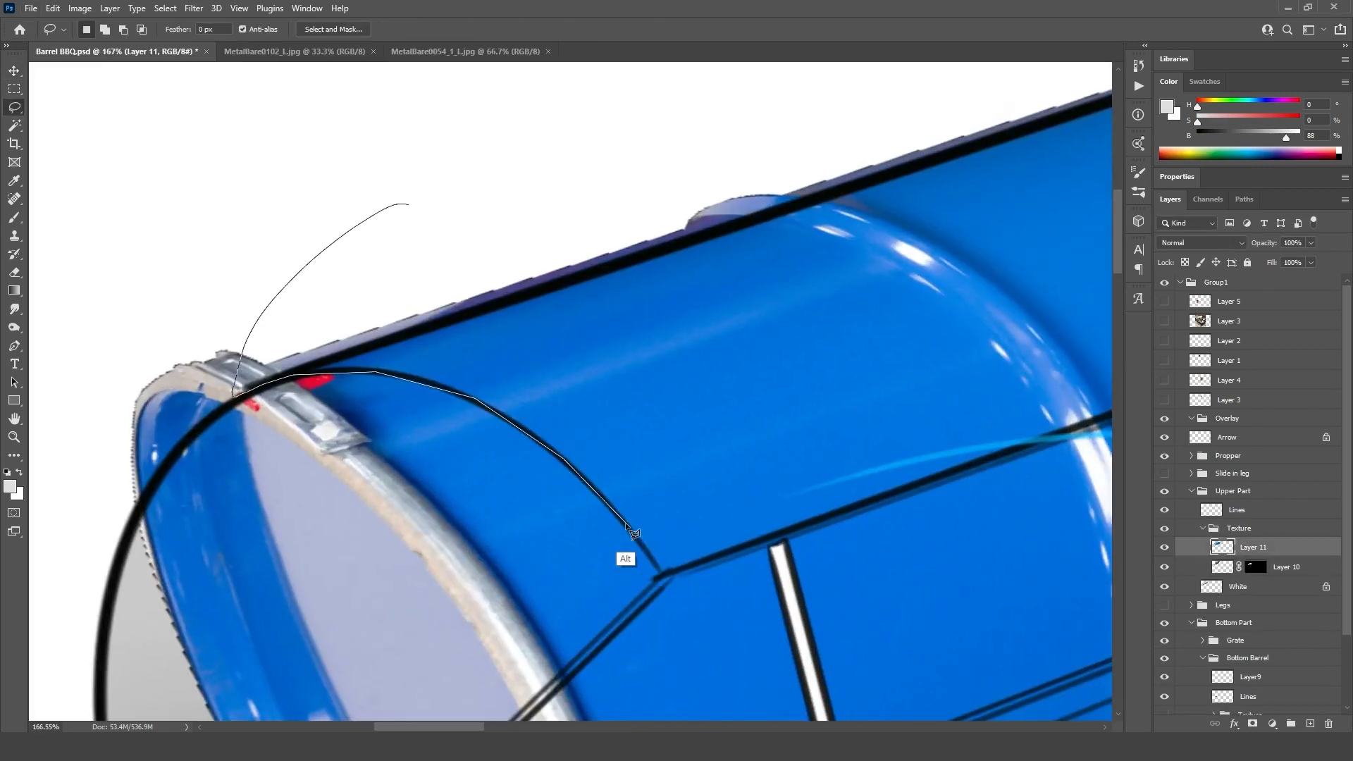
left_click(635, 530, "alt")
left_click(661, 576, "alt")
left_click(891, 367, "alt")
left_click(853, 303, "alt")
left_click(712, 210, "alt")
left_click(533, 187, "alt")
left_click_drag(643, 294, 531, 351)
left_click_drag(197, 463, 70, 505)
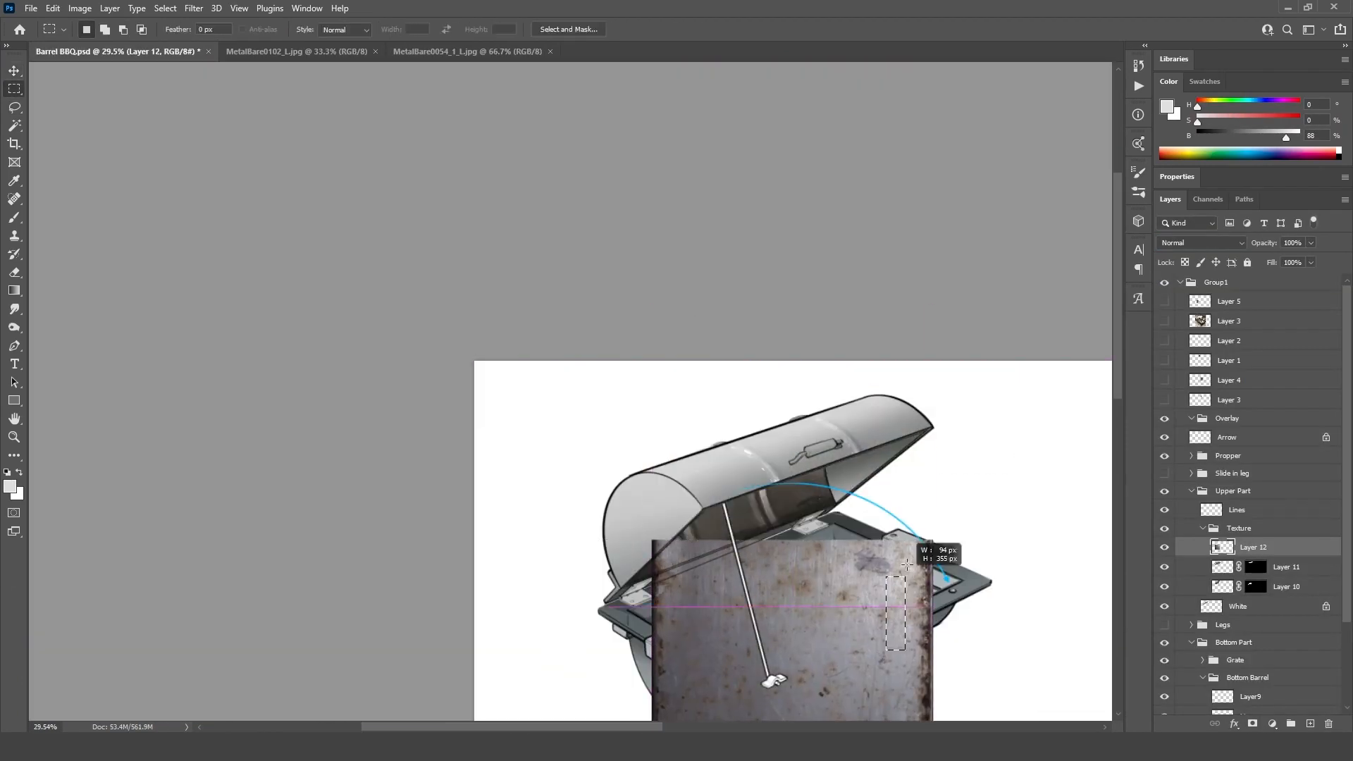
Step: Delete the selected part of the rusty metal texture and transform the remainder over the lid
key("v")
left_click_drag(826, 719, 845, 563)
key("Delete")
key("ctrl+d")
key("ctrl+t")
left_click_drag(972, 662, 649, 235)
key("Return")
Step: Duplicate the rusty texture beside the lid, hide the original, and set the copy's blend mode to Overlay
key("v")
left_click_drag(800, 411, 857, 384)
left_click(1165, 567)
left_click(1224, 243)
left_click(1198, 426)
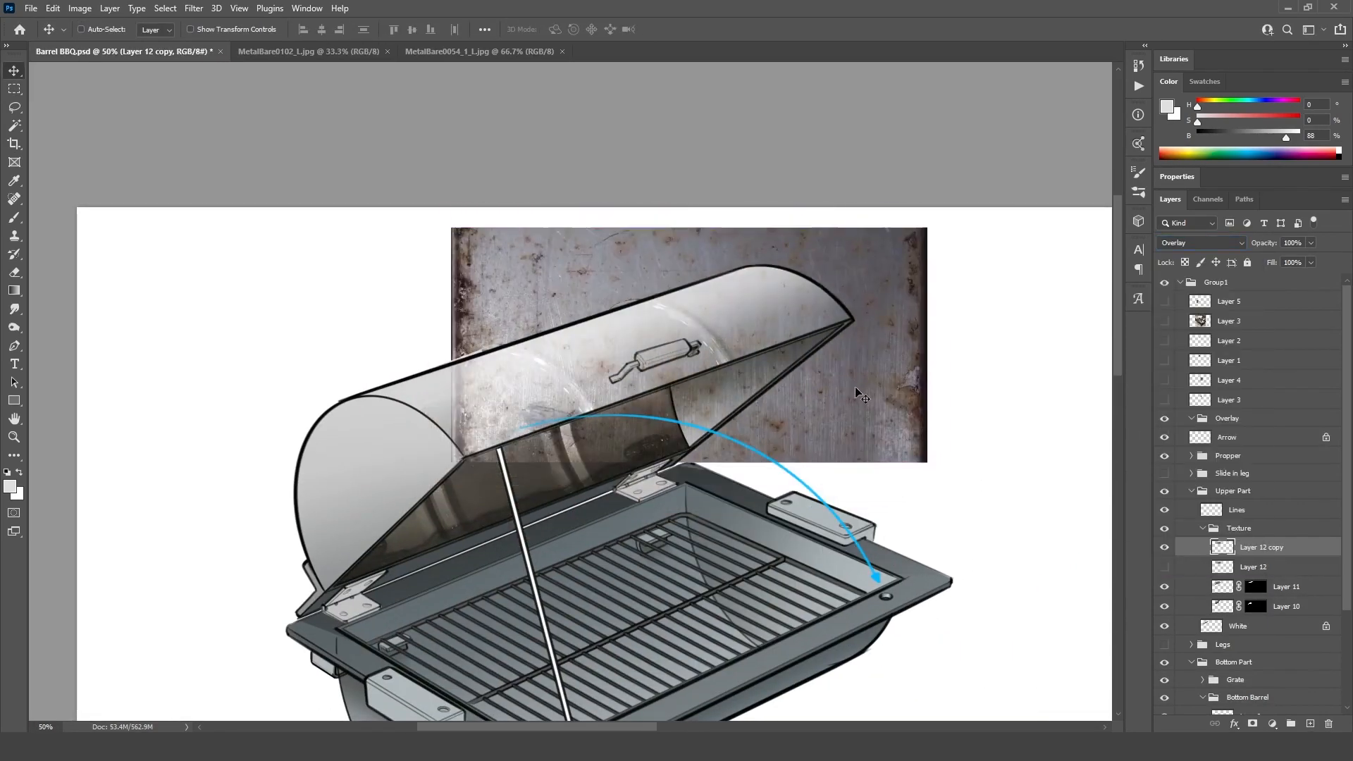
Step: Rotate, skew and warp the rusty texture copy to wrap around the lid's curved outer surface
key("ctrl+t")
left_click_drag(931, 344, 857, 203)
left_click_drag(656, 156, 492, 310)
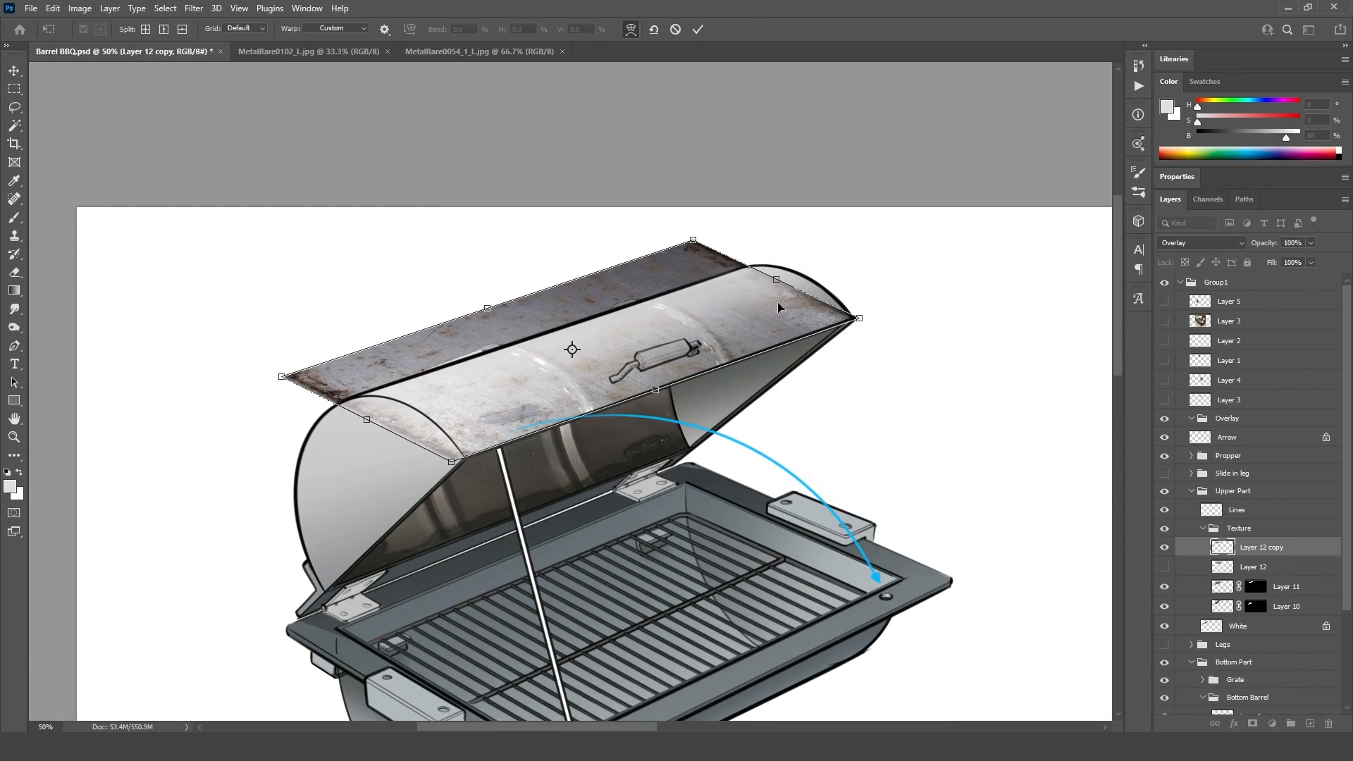
left_click_drag(804, 292, 833, 262)
left_click_drag(394, 434, 443, 386)
left_click_drag(338, 405, 345, 396)
left_click_drag(859, 318, 864, 315)
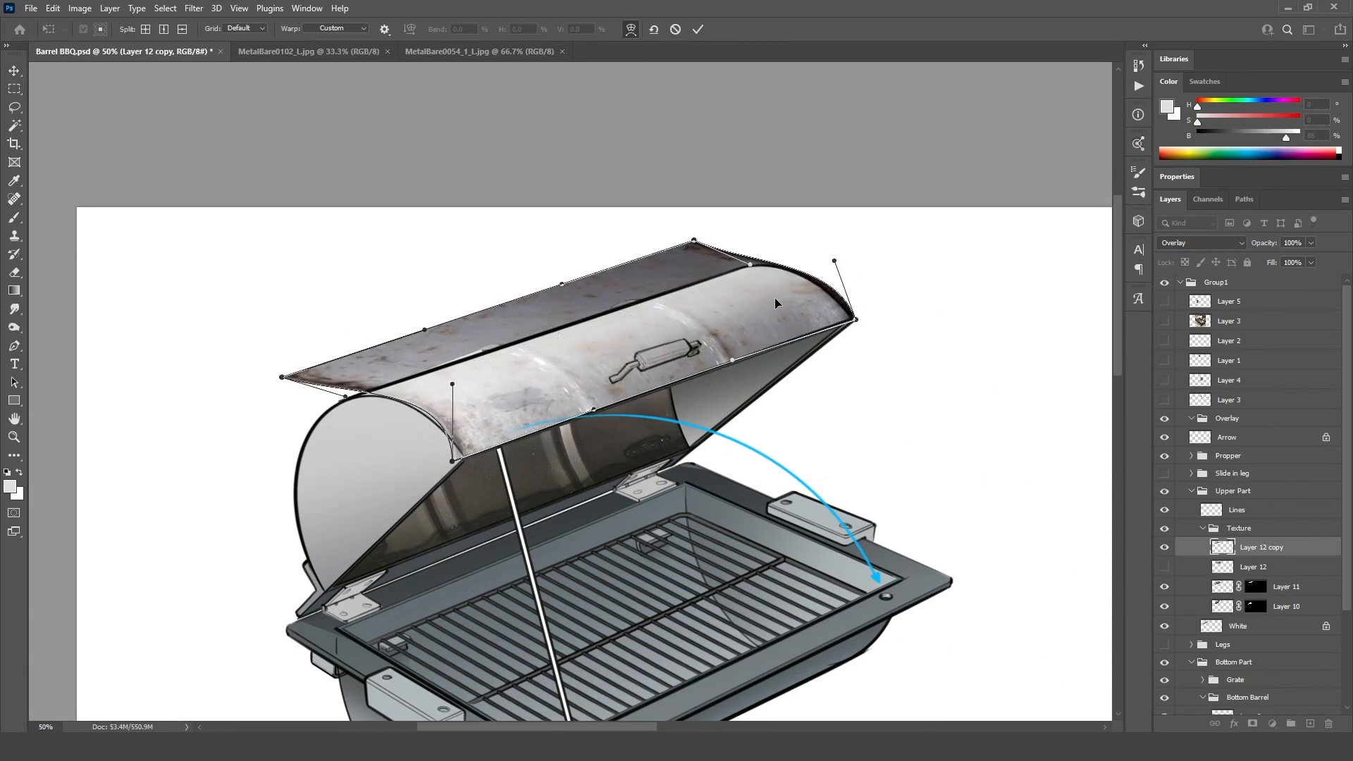
key("Return")
Step: Load the blue barrel layer's mask as a selection and use it to mask the rusty texture copy
left_click(1164, 567)
left_click(1164, 566)
left_click(1253, 587, "ctrl")
left_click(1252, 723)
scroll(775, 360, "up", 2)
scroll(986, 539, "down", 1)
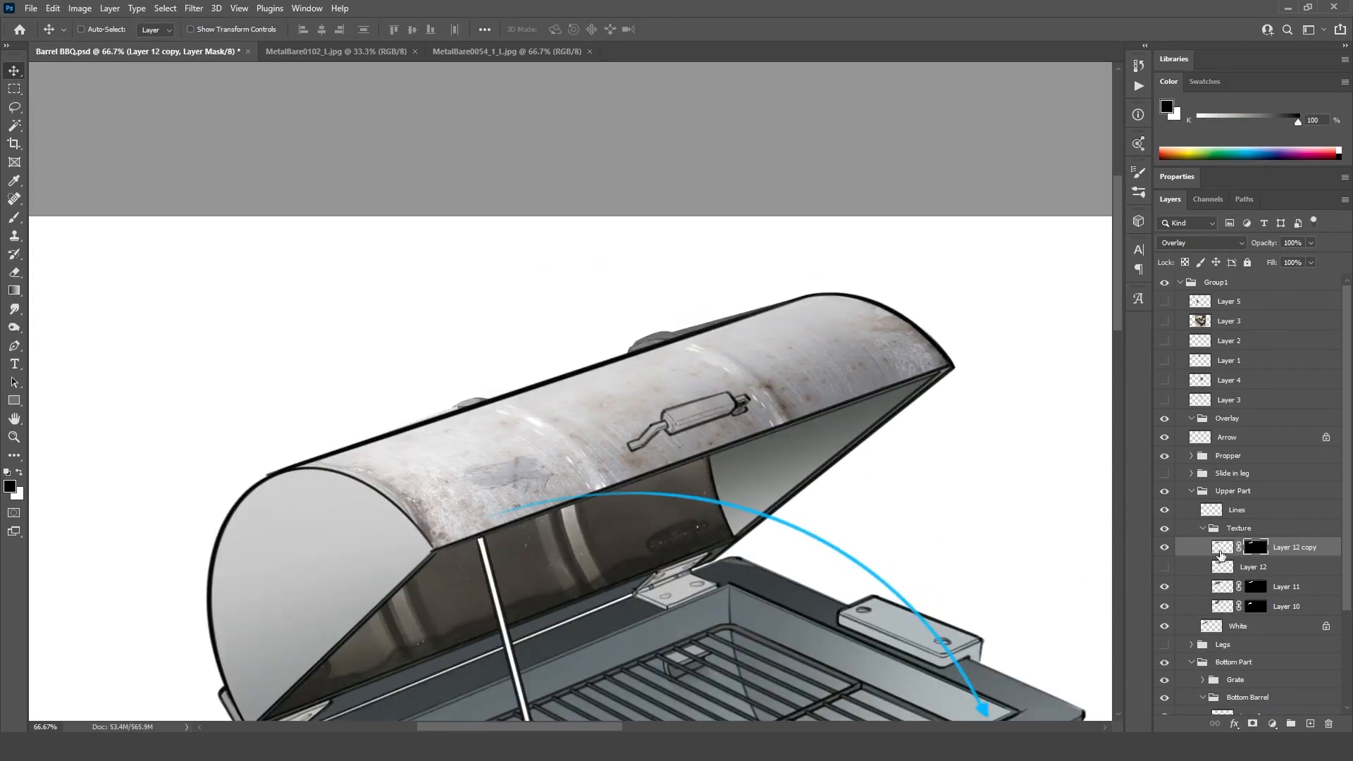
Step: Move the rusty texture copy beneath the barrel photo layer, toggling both layers' visibility to compare the effect
left_click(1220, 555)
left_click(1164, 549)
left_click(1164, 549)
scroll(987, 423, "down", 3)
scroll(634, 317, "up", 1)
left_click_drag(1223, 598, 1223, 597)
left_click(1164, 568)
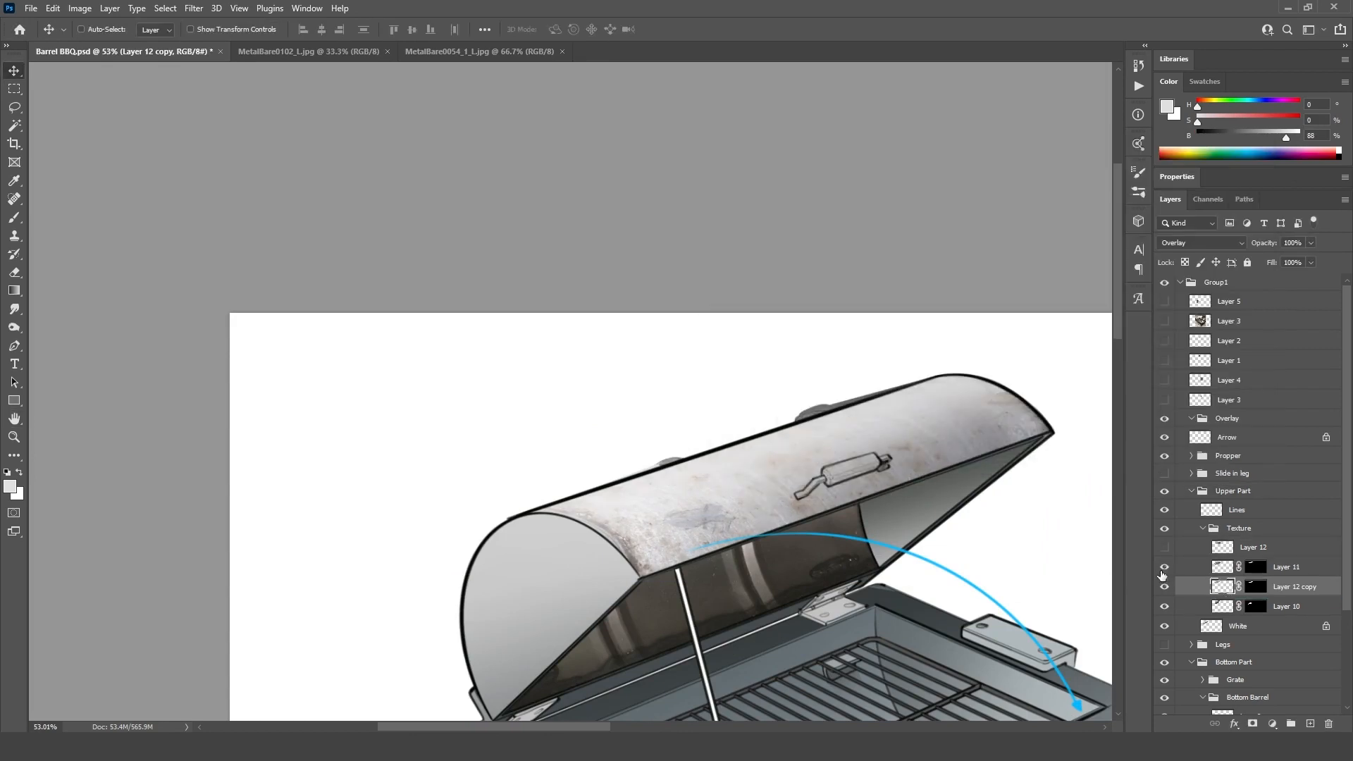
left_click(1164, 568)
Step: Try other blend modes, including Color Dodge, on the rusty texture copy and return it to Overlay
left_click(1201, 243)
left_click(1200, 262)
scroll(1200, 261, "down", 13)
scroll(1201, 264, "up", 11)
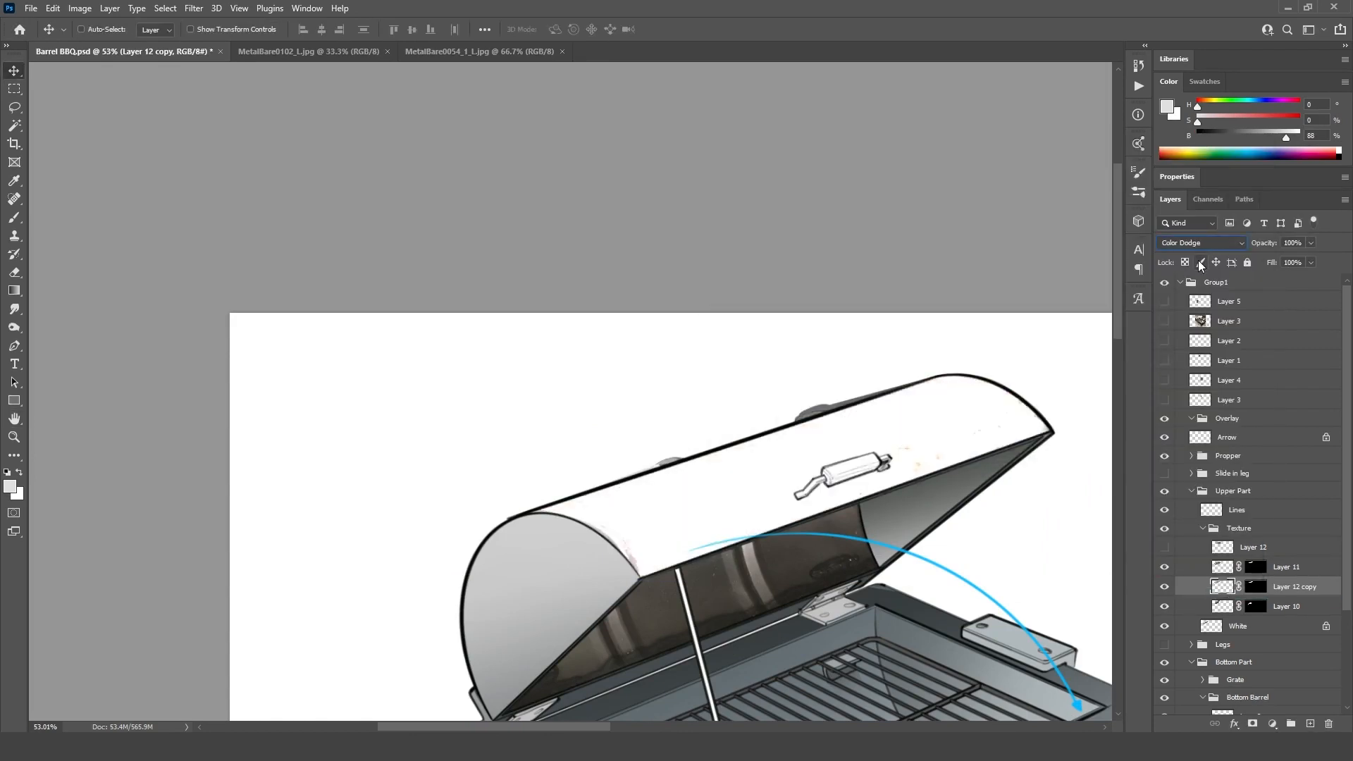
scroll(1202, 265, "down", 11)
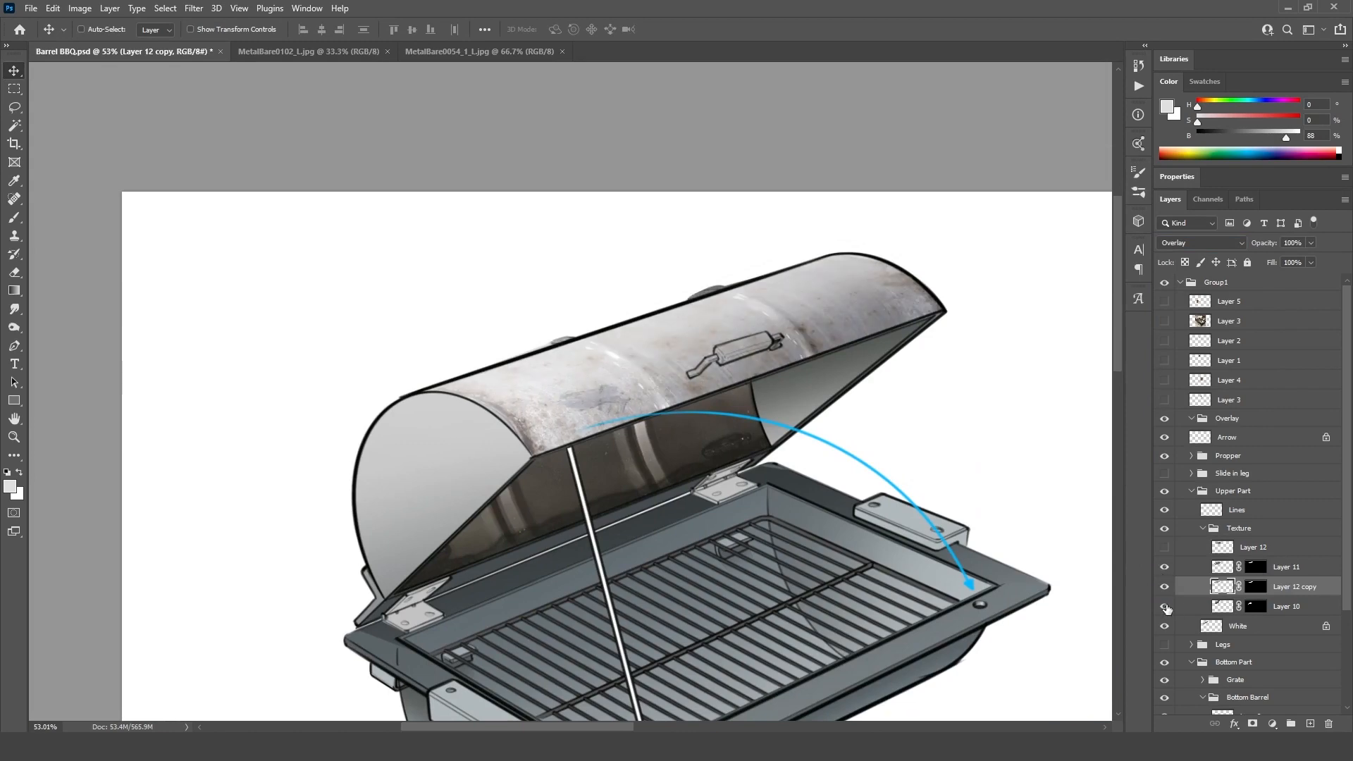
Step: Adjust the tones of the lid's Layer 11 texture with Curves while the rusty texture copy is temporarily hidden
left_click(1164, 586)
left_click(1222, 568)
key("ctrl+m")
left_click_drag(969, 255, 959, 266)
key("Return")
left_click(1164, 587)
key("ctrl+minus")
key("ctrl+minus")
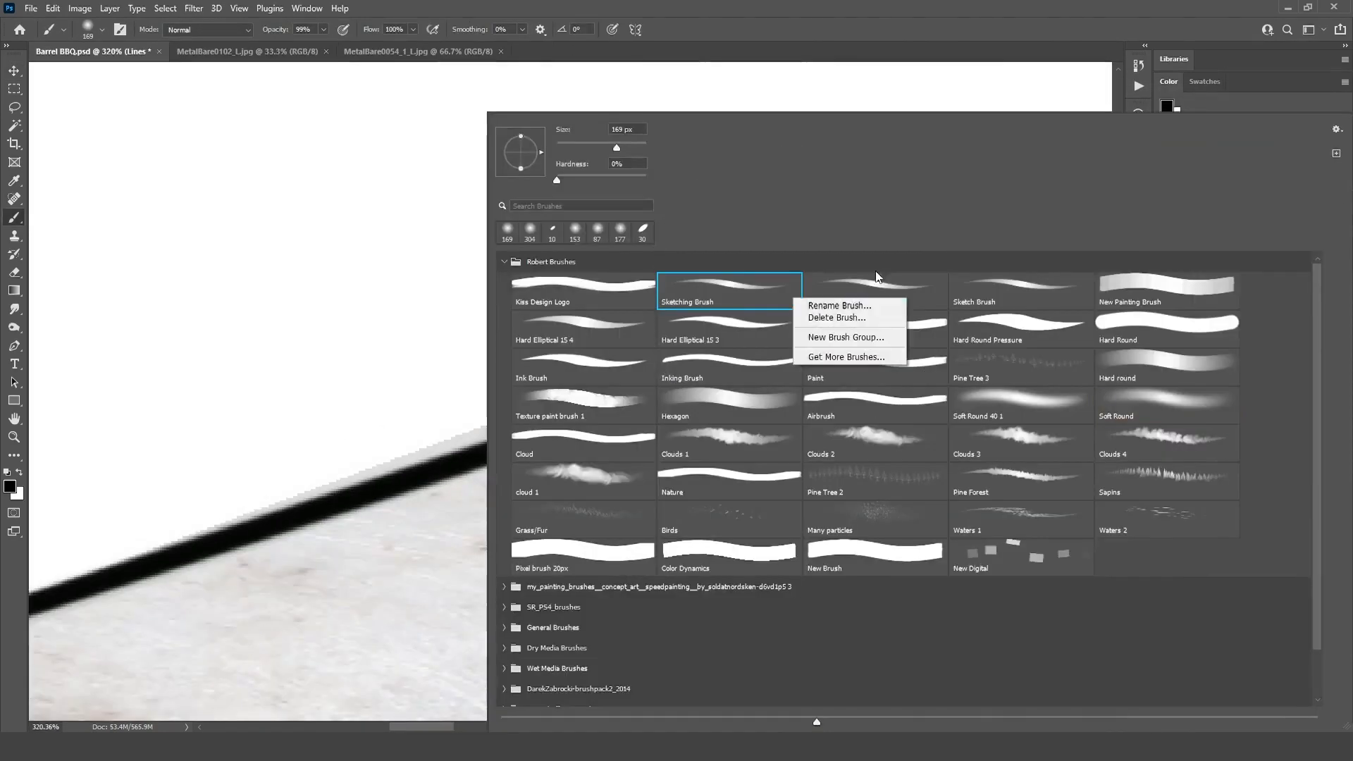
Step: Brush extra outline strokes along the raised ribs of the lid and the bottom barrel on the extra line layers
key("Escape")
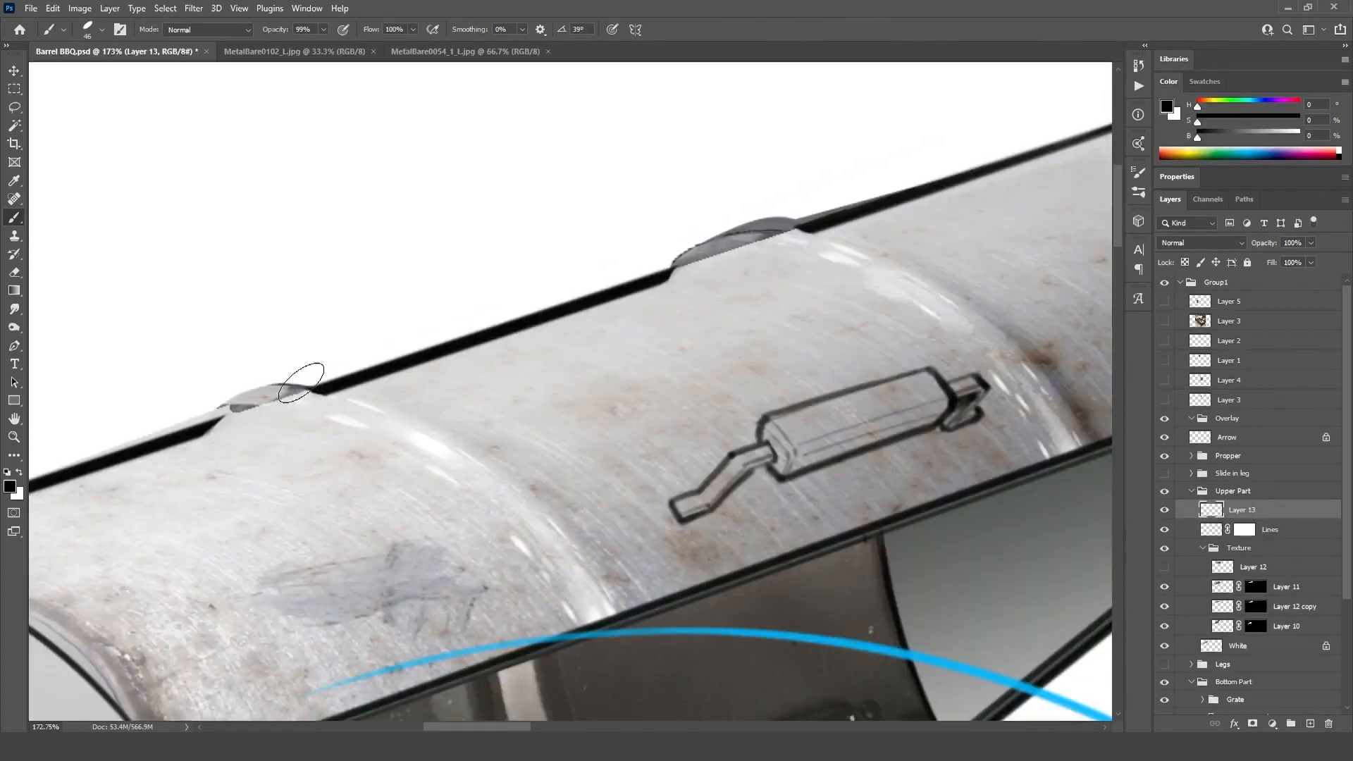
scroll(289, 388, "down", 5)
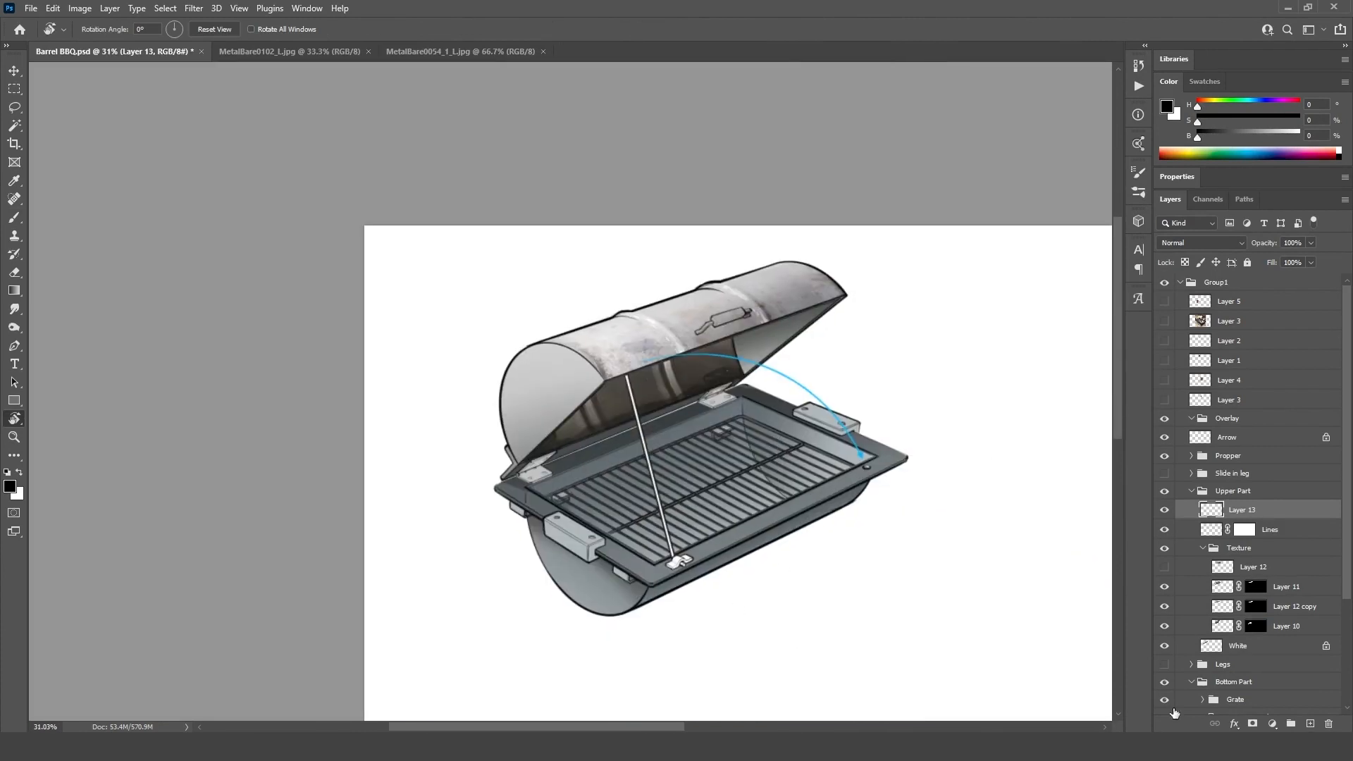
scroll(1344, 644, "down", 3)
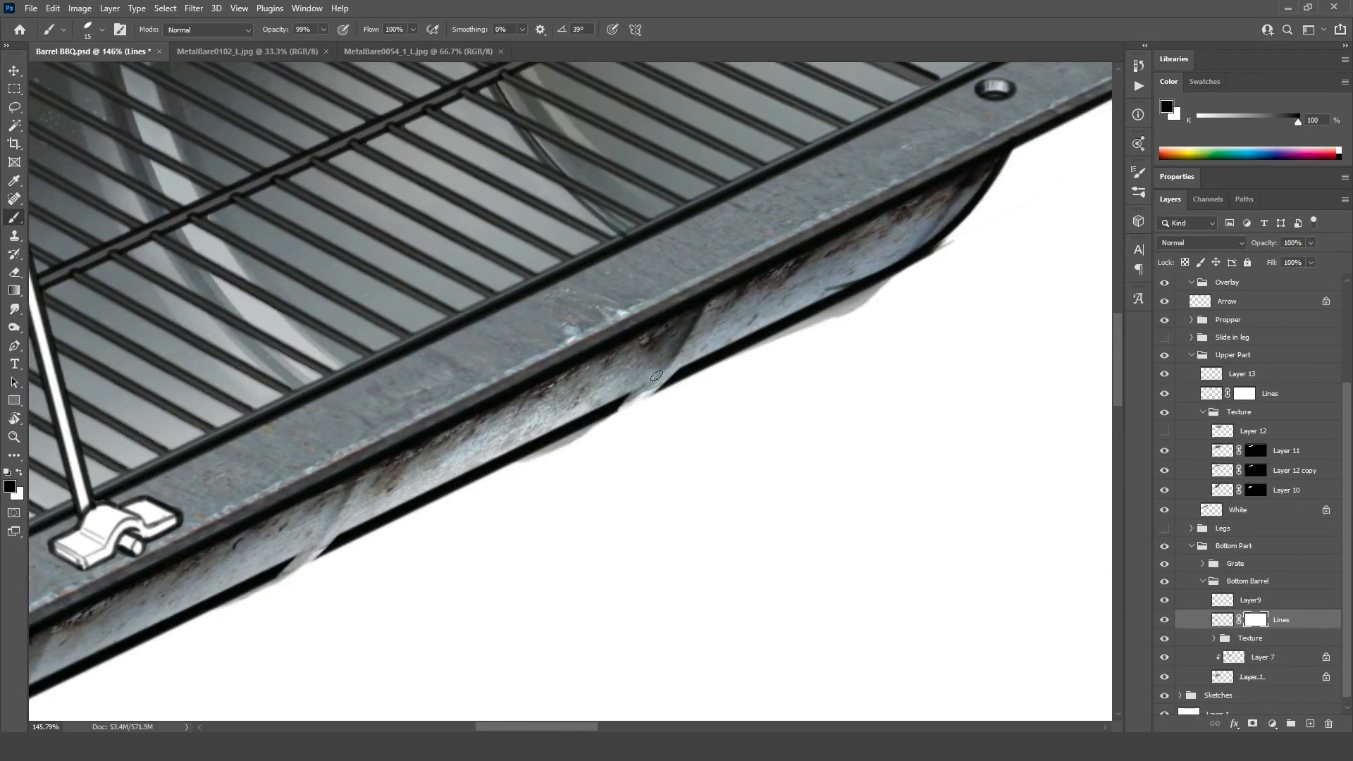
left_click(1251, 601)
left_click_drag(621, 402, 613, 410)
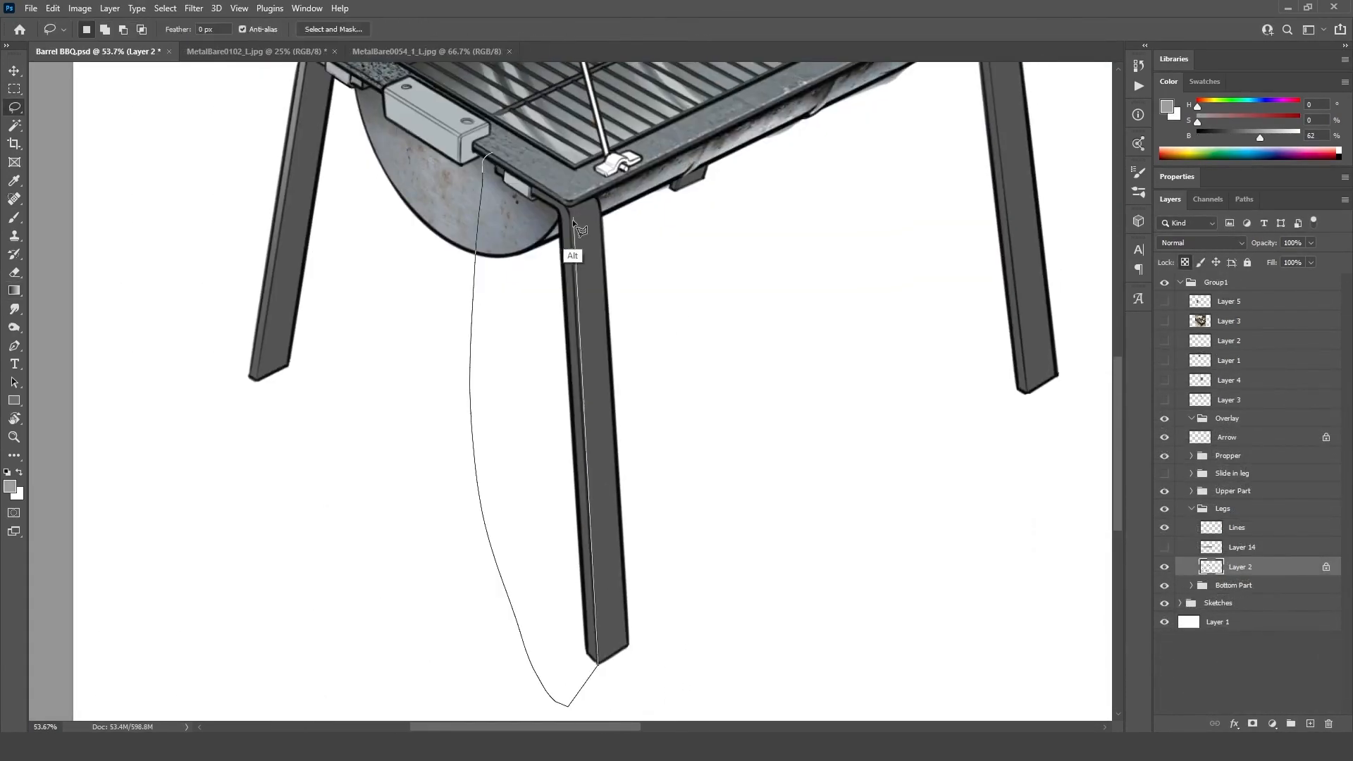
Step: Lasso the narrow side face of the front leg in preparation for gradient shading
left_click_drag(578, 229, 493, 155)
key("g")
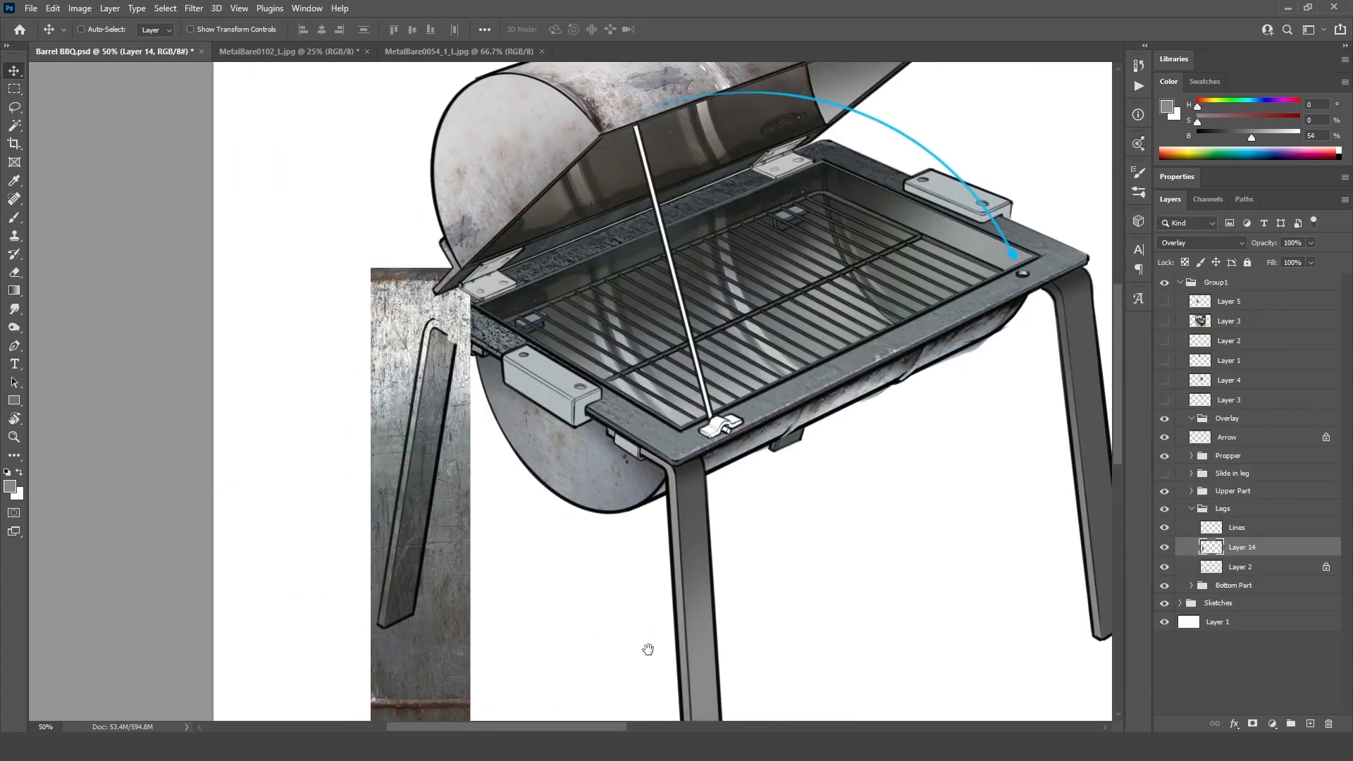
Step: Clip the metal texture to the leg fill layer and fit a rotated, enlarged copy over the front leg
left_click(1232, 562, "alt")
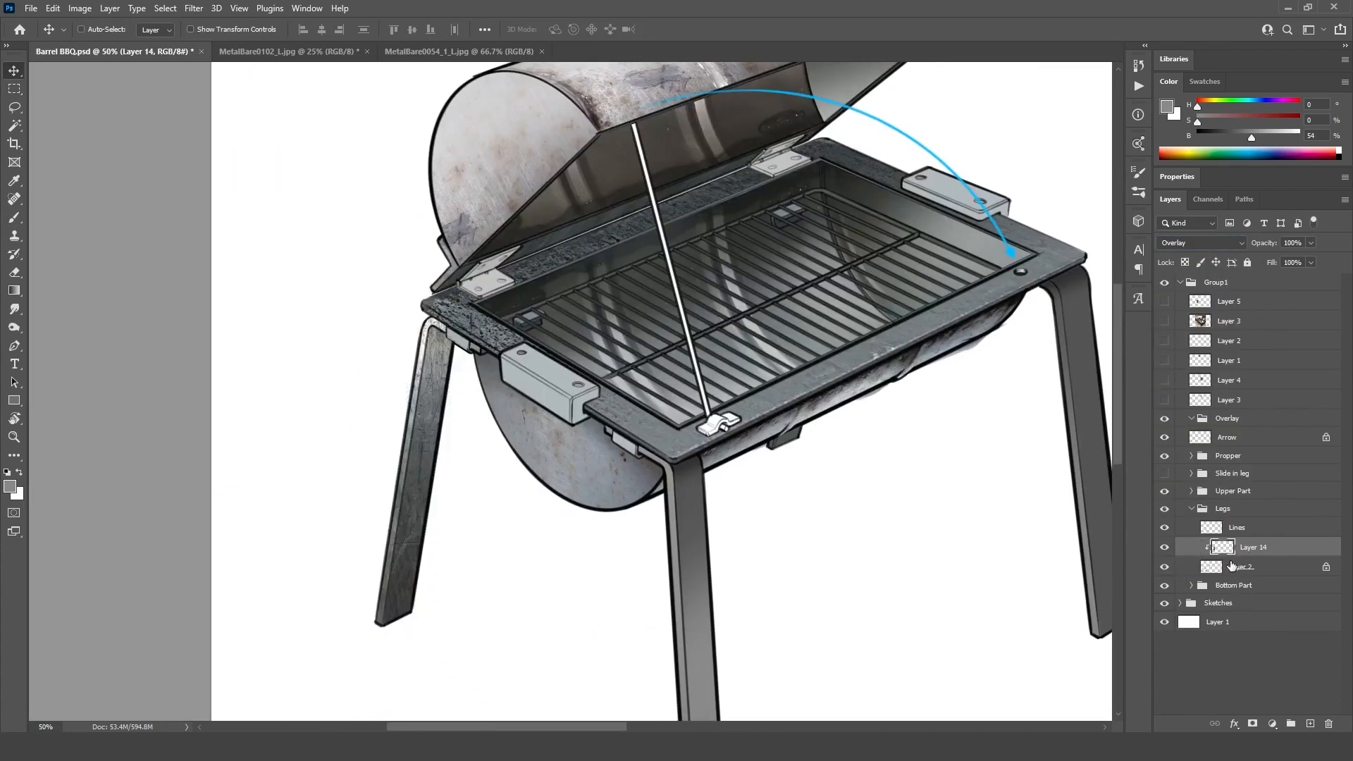
key("ctrl+minus")
left_click_drag(706, 571, 625, 493)
left_click_drag(379, 397, 537, 492, "alt")
key("ctrl+t")
left_click_drag(574, 659, 593, 655)
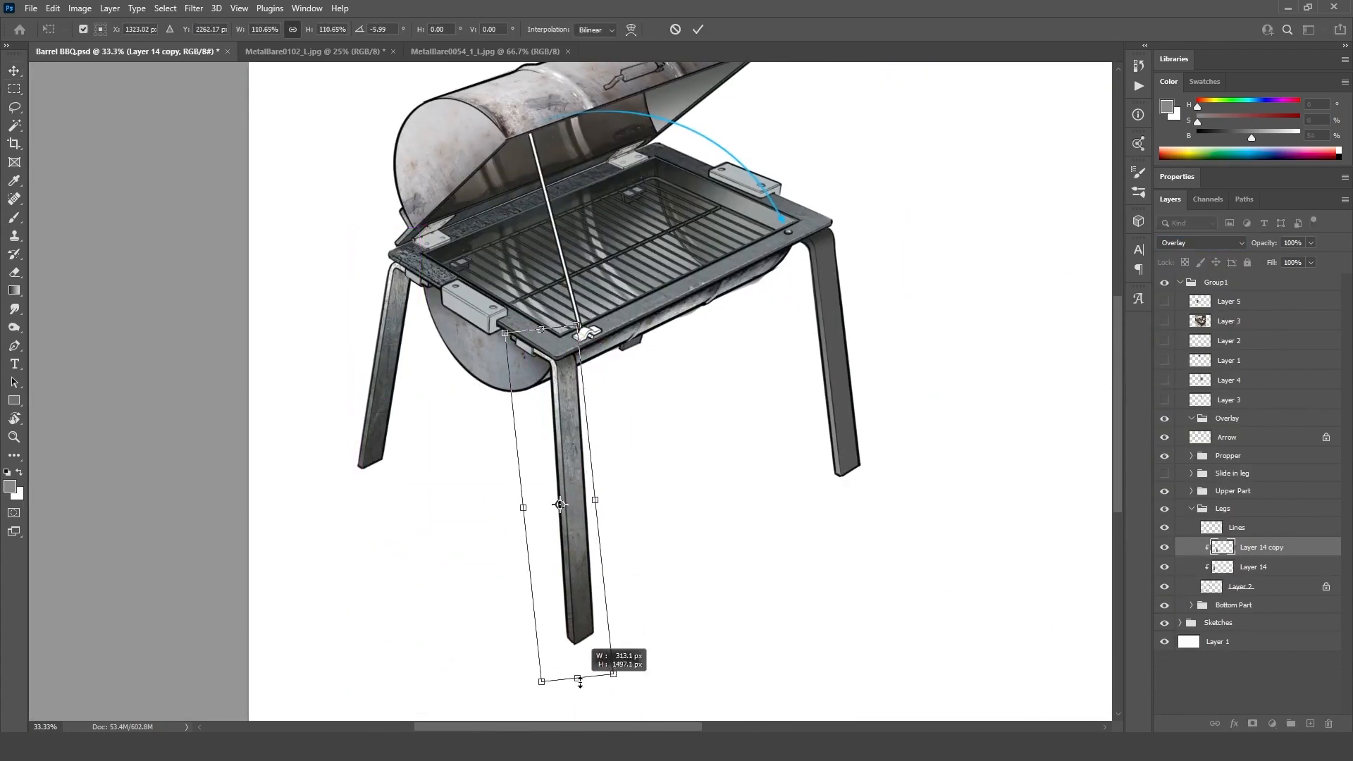
key("Return")
Step: Duplicate the original leg texture onto the far-side leg and rotate the copy about -8.25 degrees to match its slant
left_click(1246, 568)
left_click_drag(392, 403, 834, 388, "alt")
key("ctrl+t")
left_click_drag(876, 457, 888, 450)
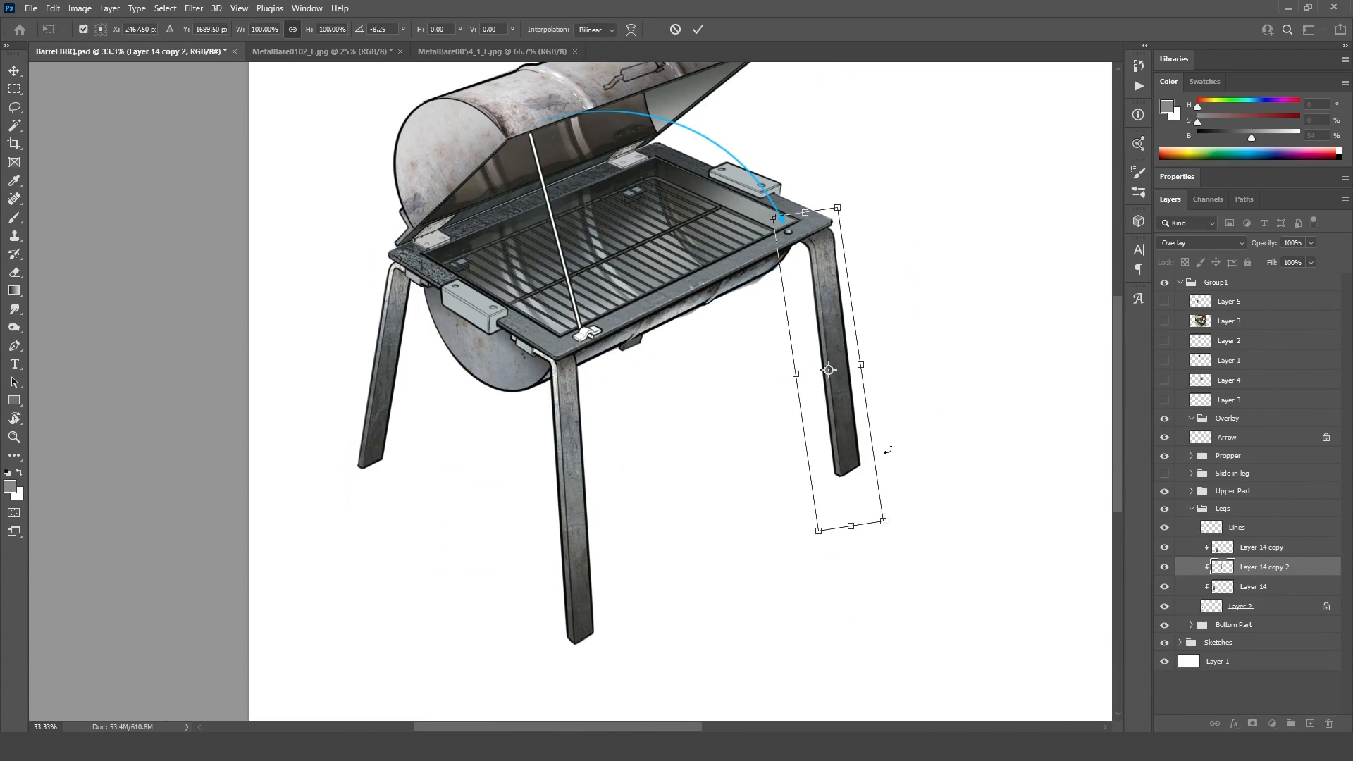
key("Return")
left_click(734, 489, "ctrl+alt")
left_click(733, 489, "ctrl+alt")
left_click(499, 366, "ctrl")
left_click(498, 366, "ctrl")
left_click_drag(498, 366, 728, 354)
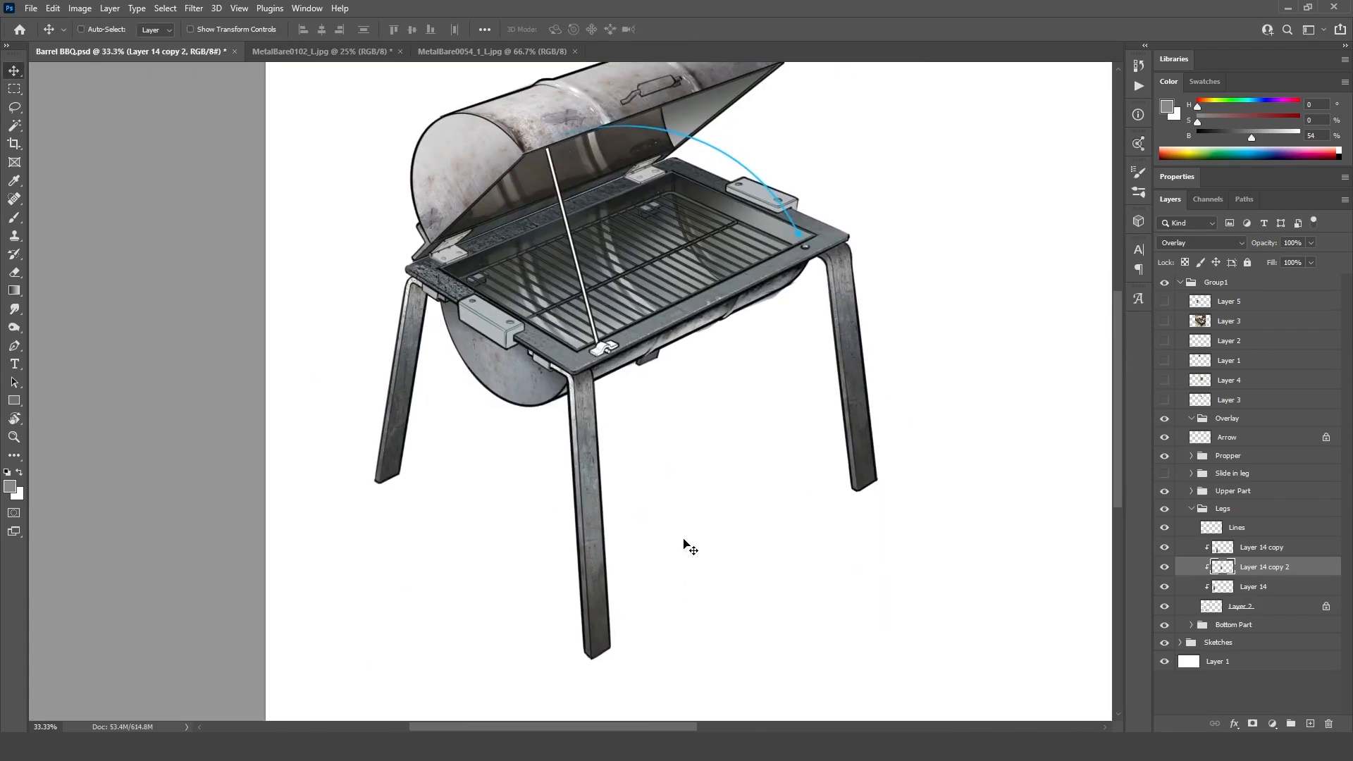
Step: Try colorizing the legs' base fill with Hue/Saturation while the leg textures are hidden, and undo it
left_click(1242, 607)
left_click_drag(1164, 548, 1164, 587)
key("ctrl+u")
left_click(1244, 499)
left_click_drag(1075, 455, 1106, 455)
key("Return")
left_click_drag(1165, 587, 1165, 547)
key("ctrl+z")
Step: Colorize the legs' base fill brown with hue +15 and saturation 15, lowering the lightness slightly
key("ctrl+u")
left_click(1244, 501)
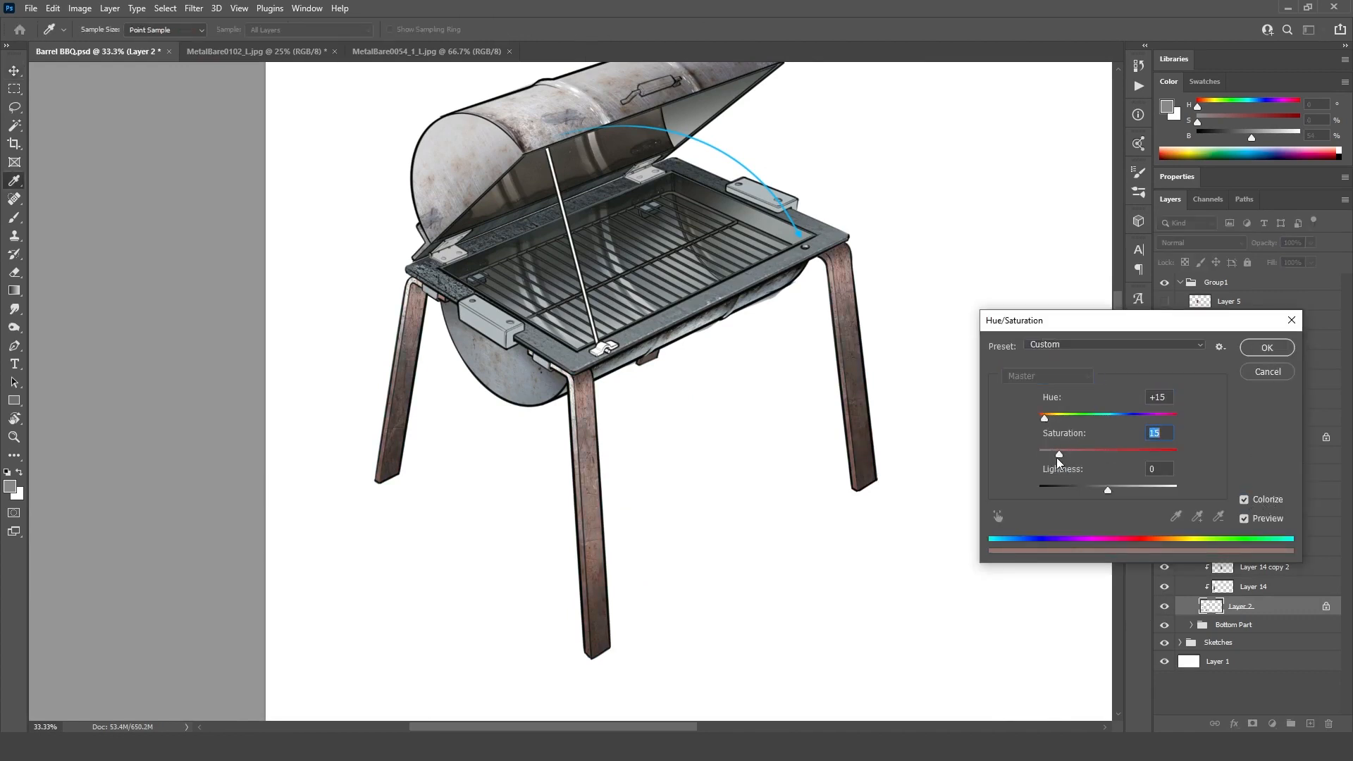
left_click_drag(1108, 490, 1104, 492)
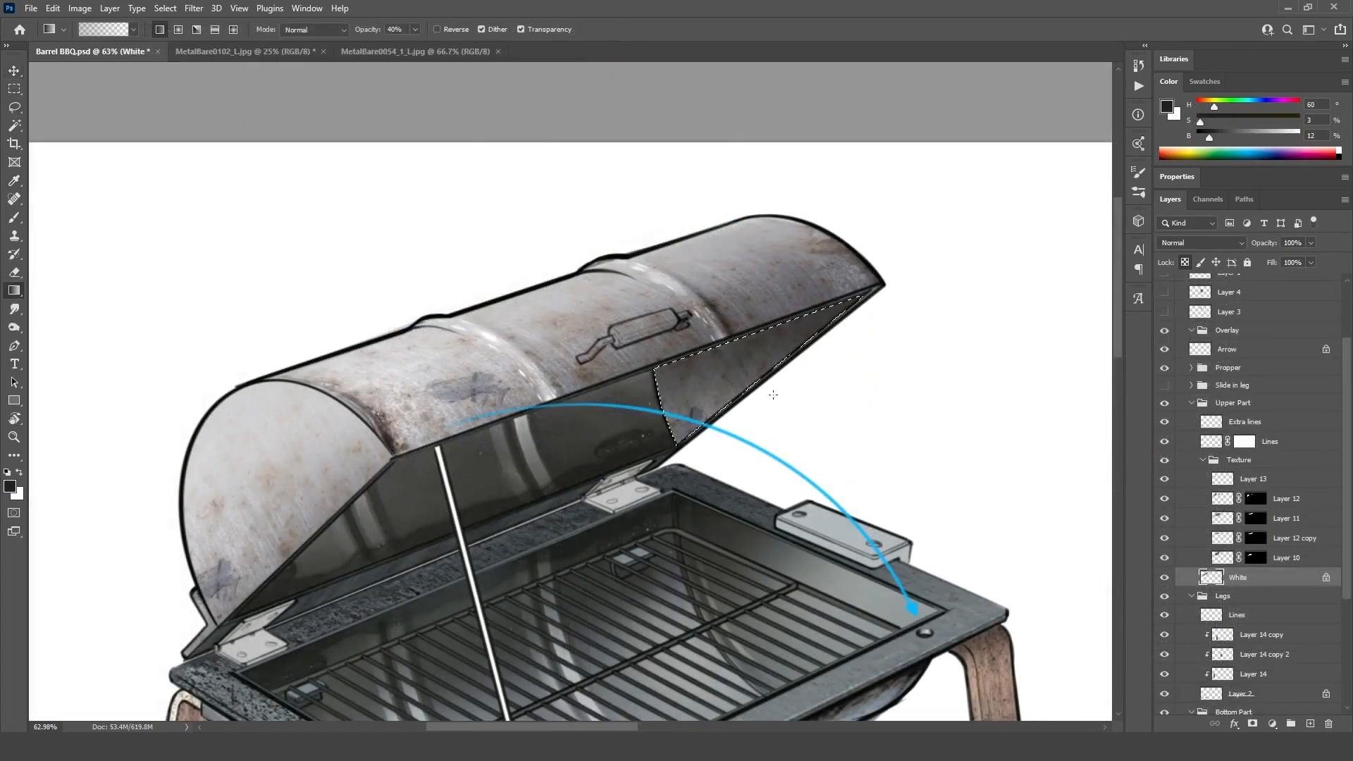
Step: Clear the selection around the lid's shaded inner end panel
key("ctrl+d")
left_click(748, 532, "ctrl+alt")
left_click(733, 548, "ctrl+alt")
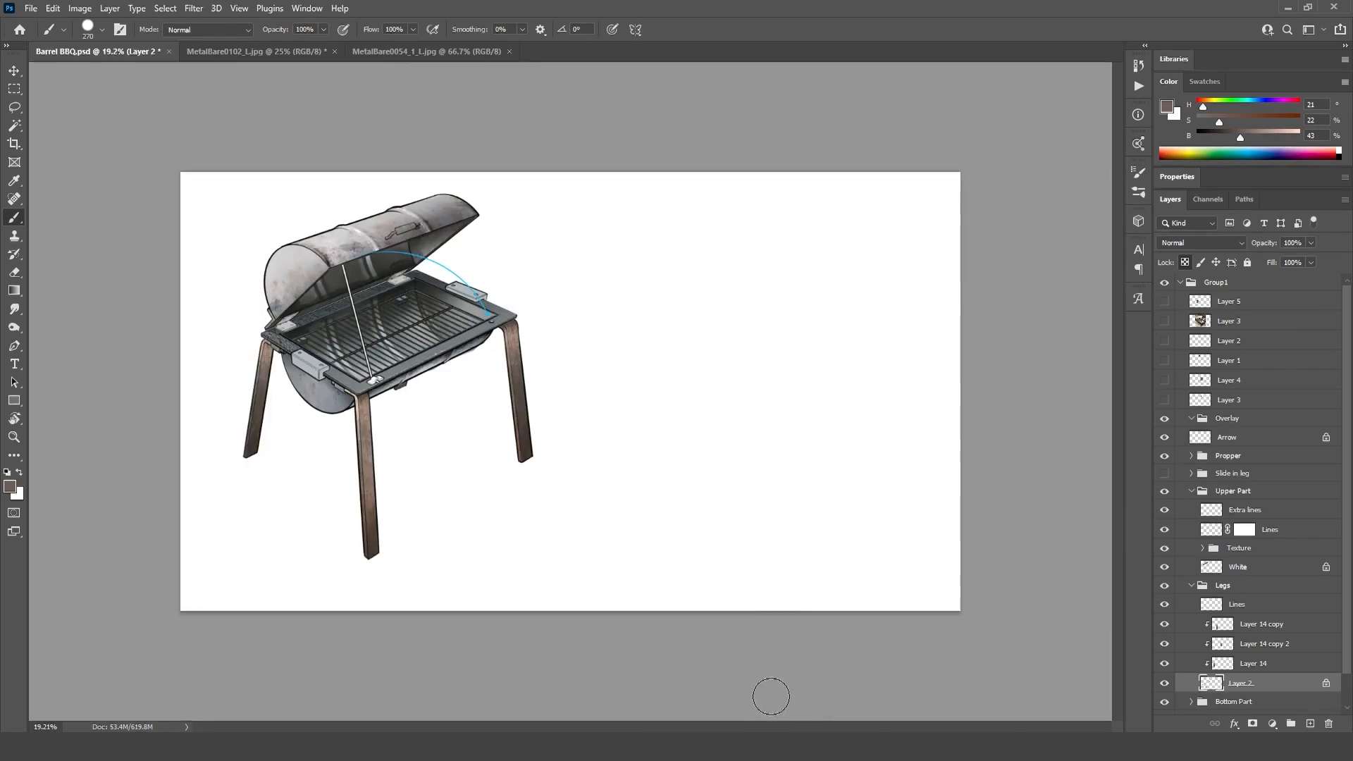
Step: Merge the three leg texture layers, Layer 14 copy, Layer 14 copy 2 and Layer 14, into one layer
left_click(1258, 625)
left_click(194, 9)
left_click(192, 9)
left_click(1256, 667, "ctrl")
left_click(1233, 637, "ctrl")
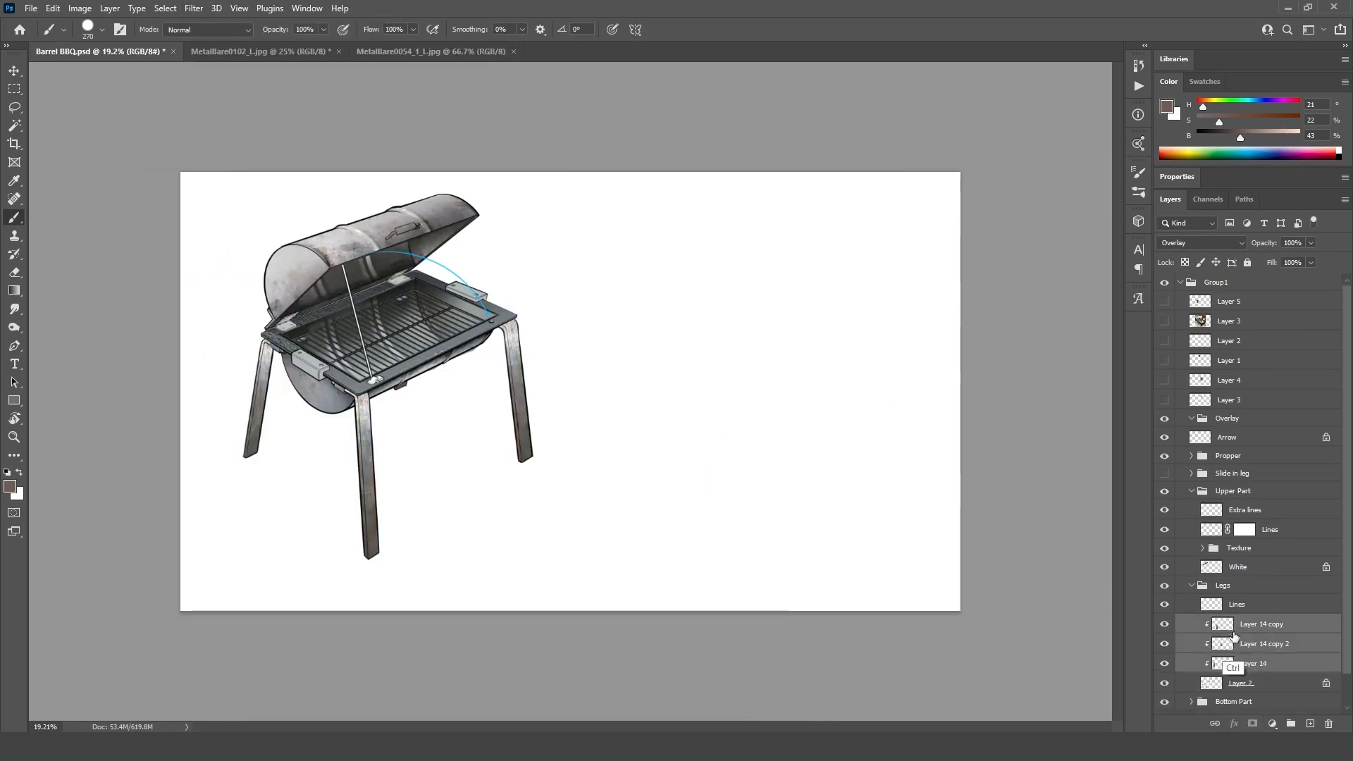
key("ctrl+e")
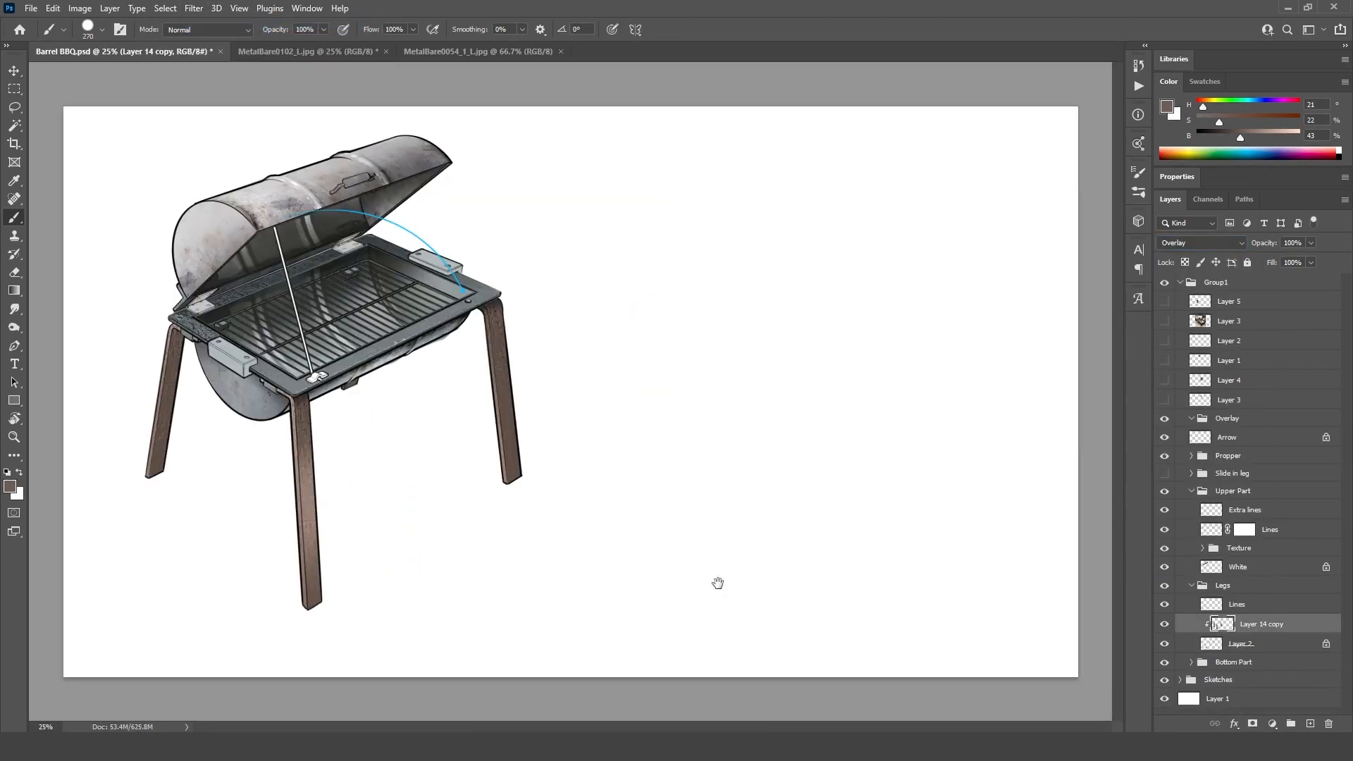
Step: Brush soft grey shading on the White layer within the selection around the lid's curved outer surface
left_click(785, 520, "ctrl")
left_click_drag(786, 520, 647, 635)
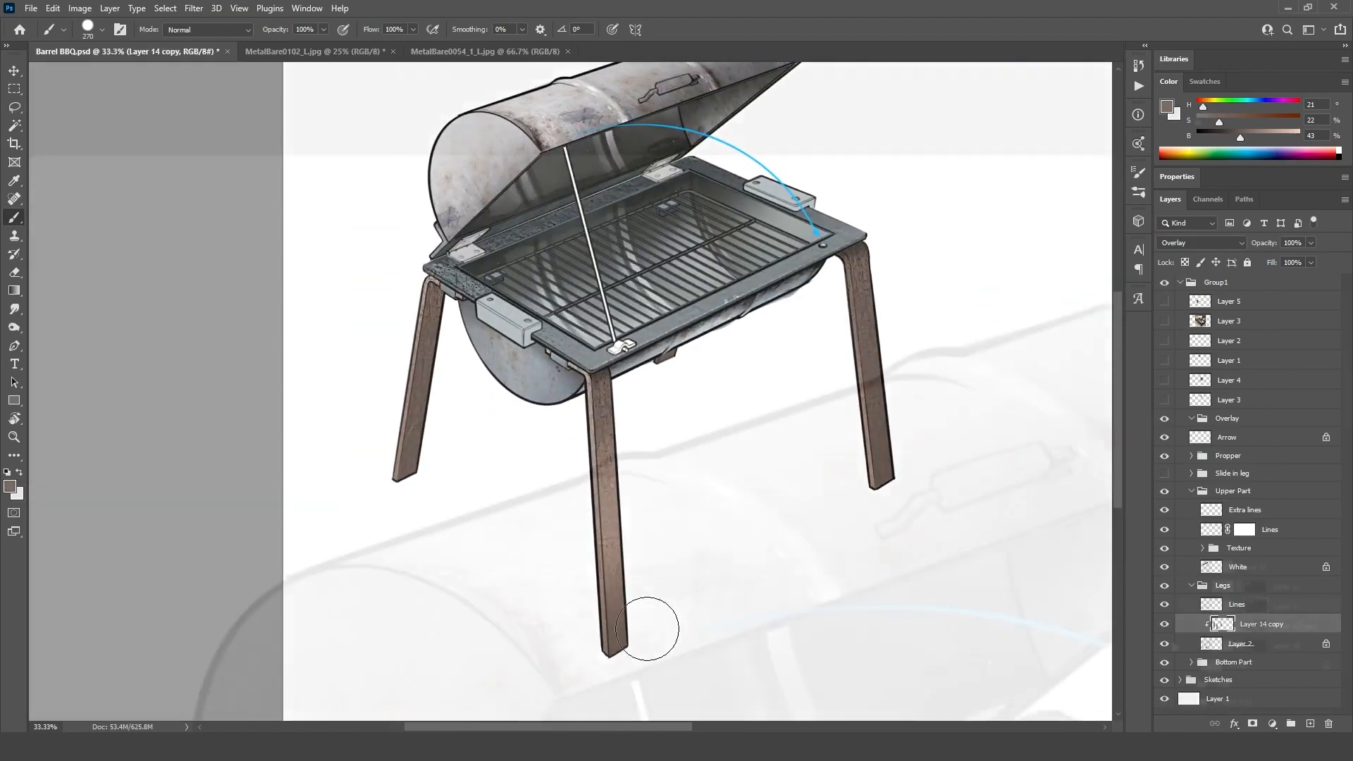
left_click(764, 504, "ctrl")
left_click(764, 503, "ctrl")
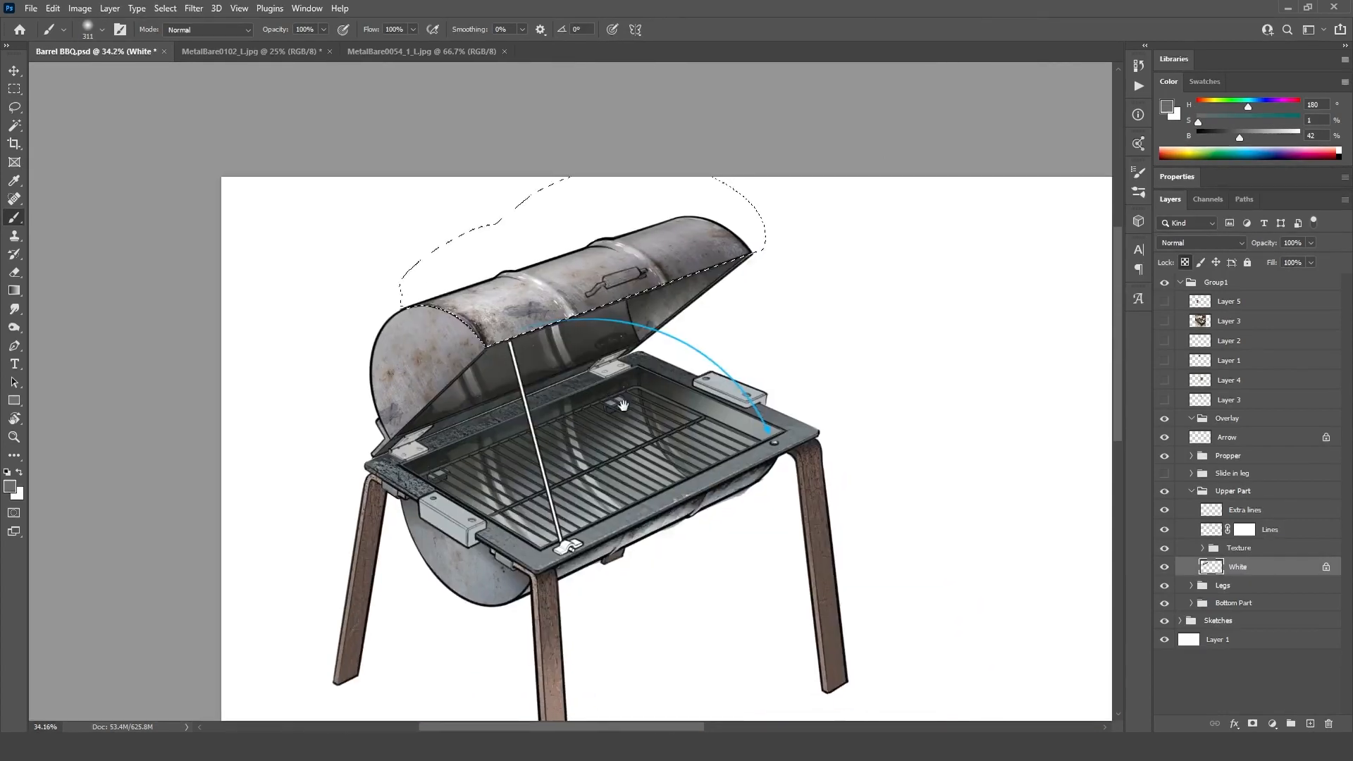
left_click_drag(321, 295, 256, 285)
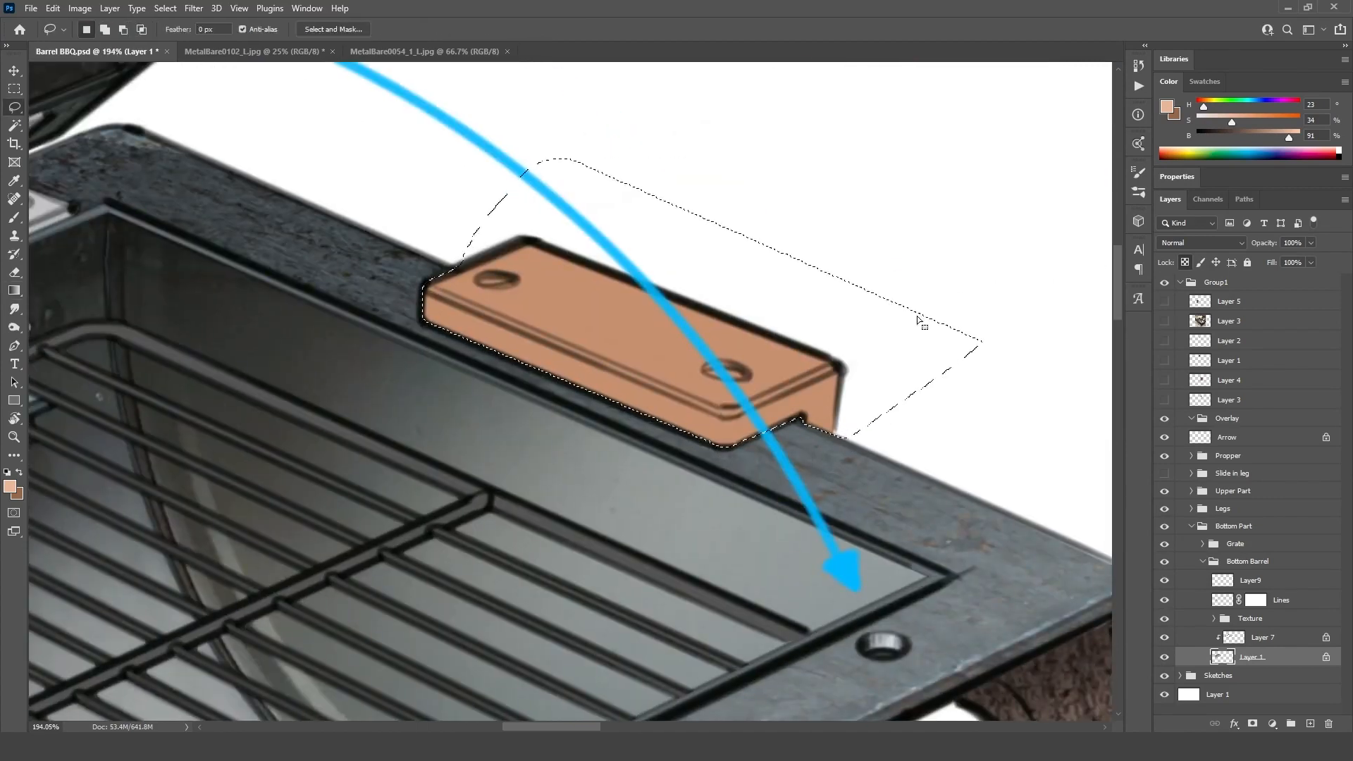
Step: Lasso the far handle's top and front faces on the base colour layer in preparation for brush shading
left_click_drag(334, 278, 334, 278)
key("b")
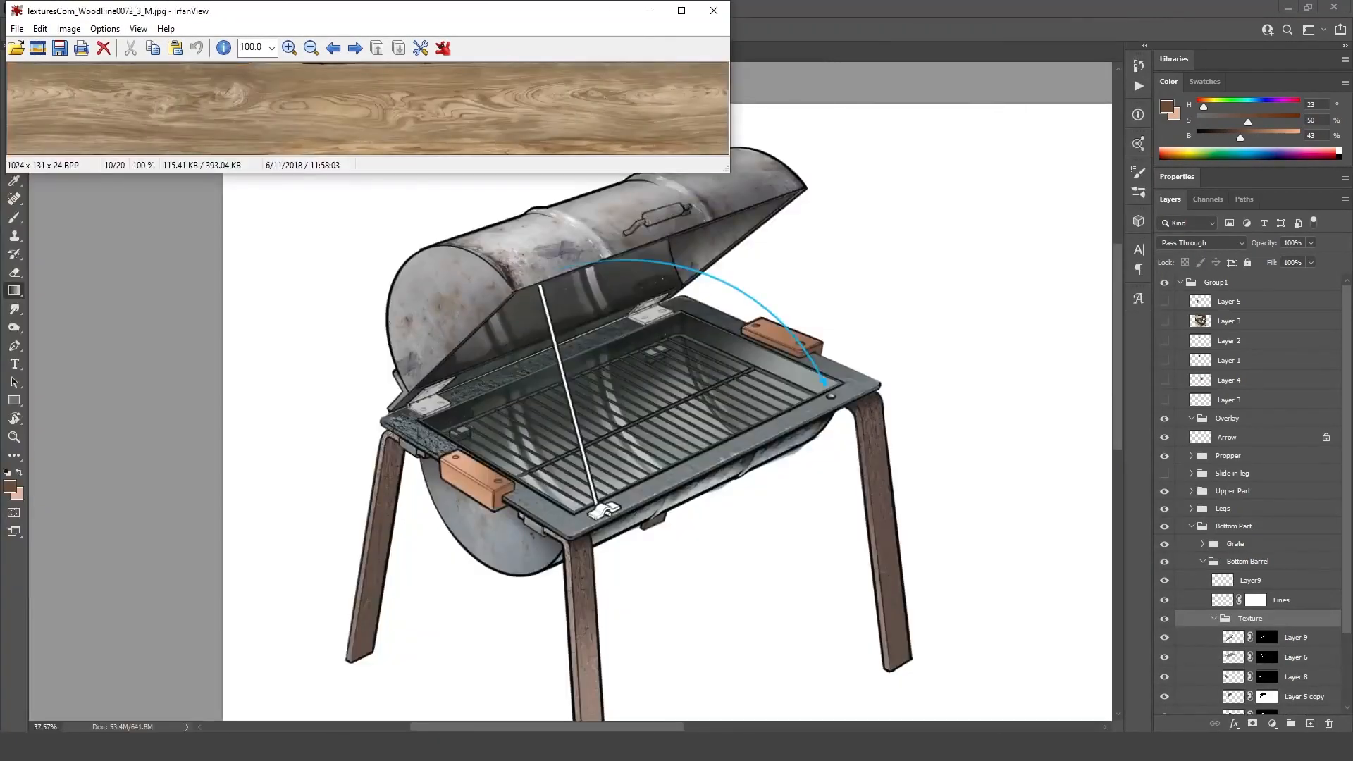
Step: Browse the wood texture images in IrfanView for one that suits the handles
key("Right")
key("Right")
key("Right")
key("Right")
key("Right")
key("Right")
key("Right")
key("Right")
key("Right")
key("Right")
key("Right")
key("Right")
key("Escape")
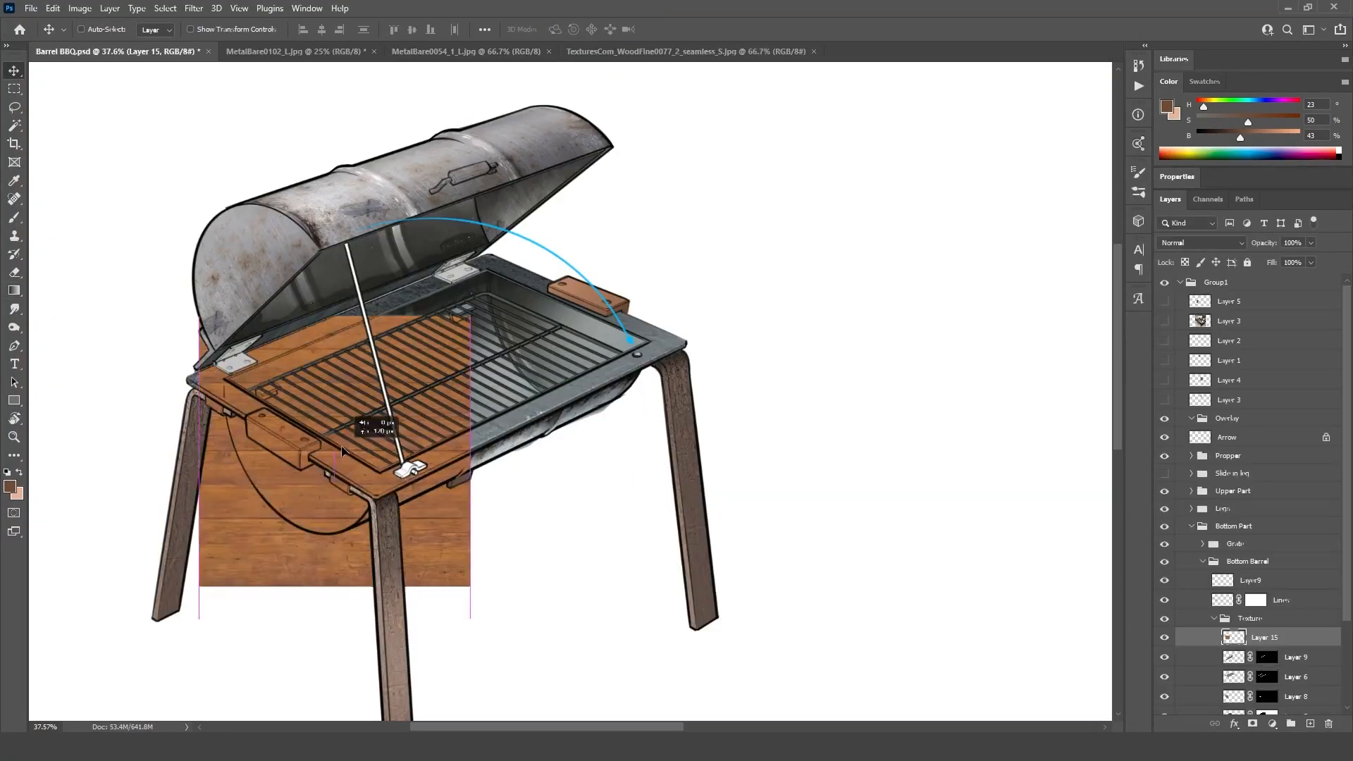
Step: Reposition the wood plank texture, copy a strip of it to a new layer and fit the strip over the near handle
left_click_drag(329, 674, 562, 649)
scroll(592, 599, "up", 2)
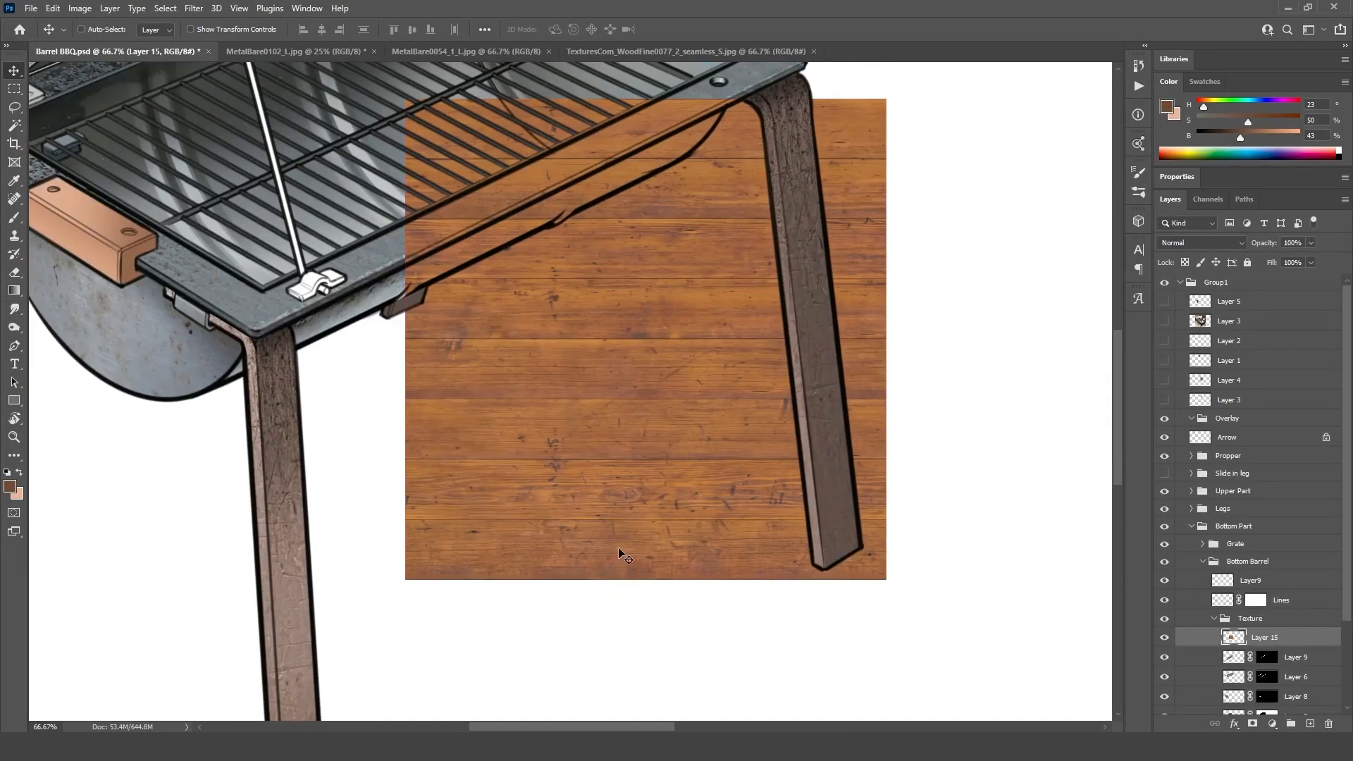
key("ctrl+j")
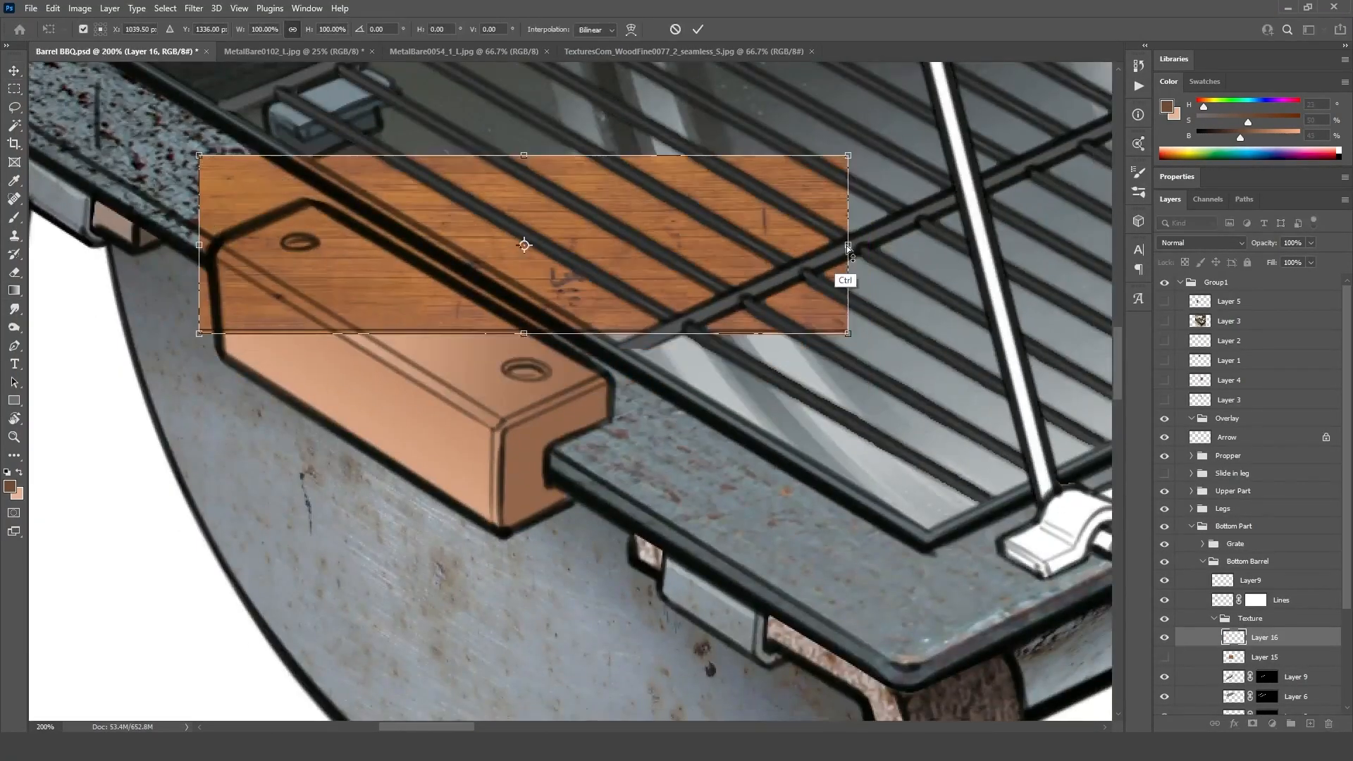
key("Return")
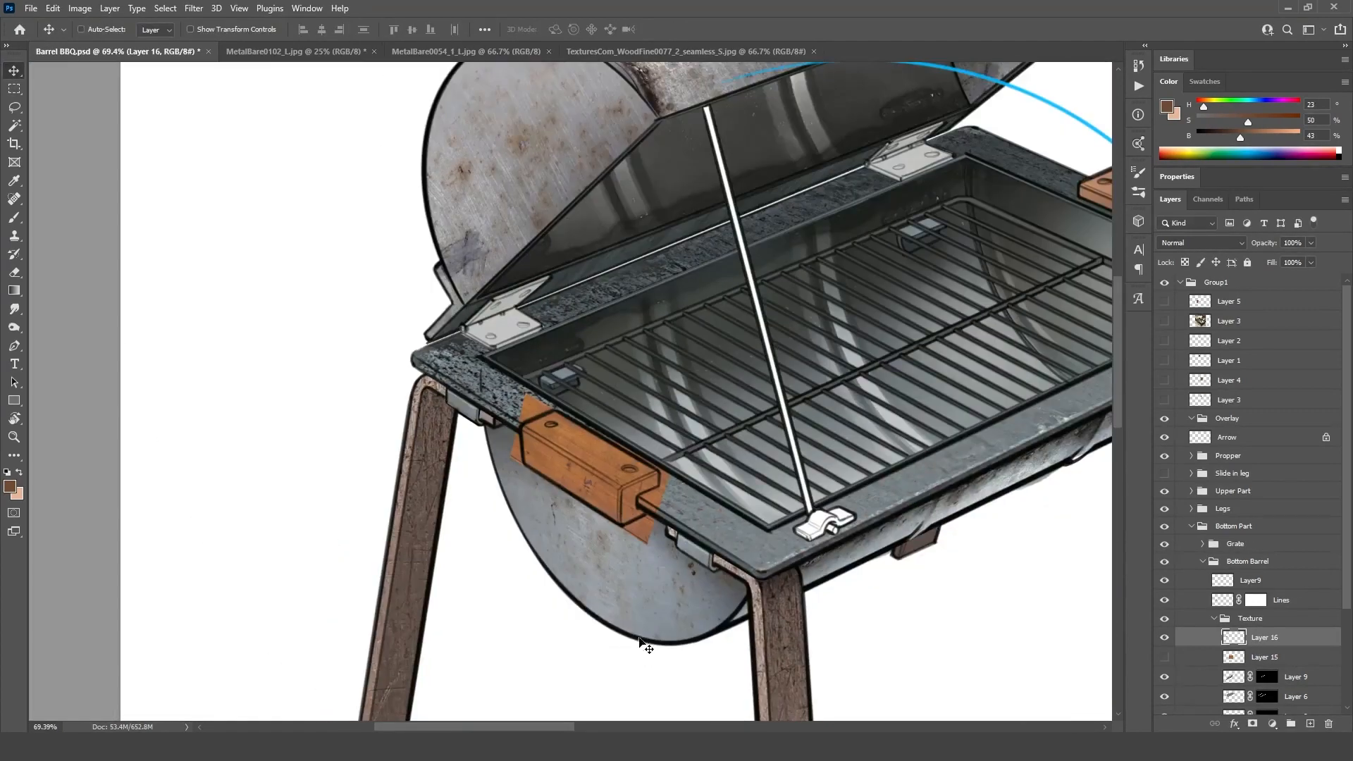
Step: Set the near handle's wood strip to Overlay, erase its overhang and adjust its colour with Hue/Saturation
scroll(563, 352, "up", 3)
key("shift+alt+o")
key("e")
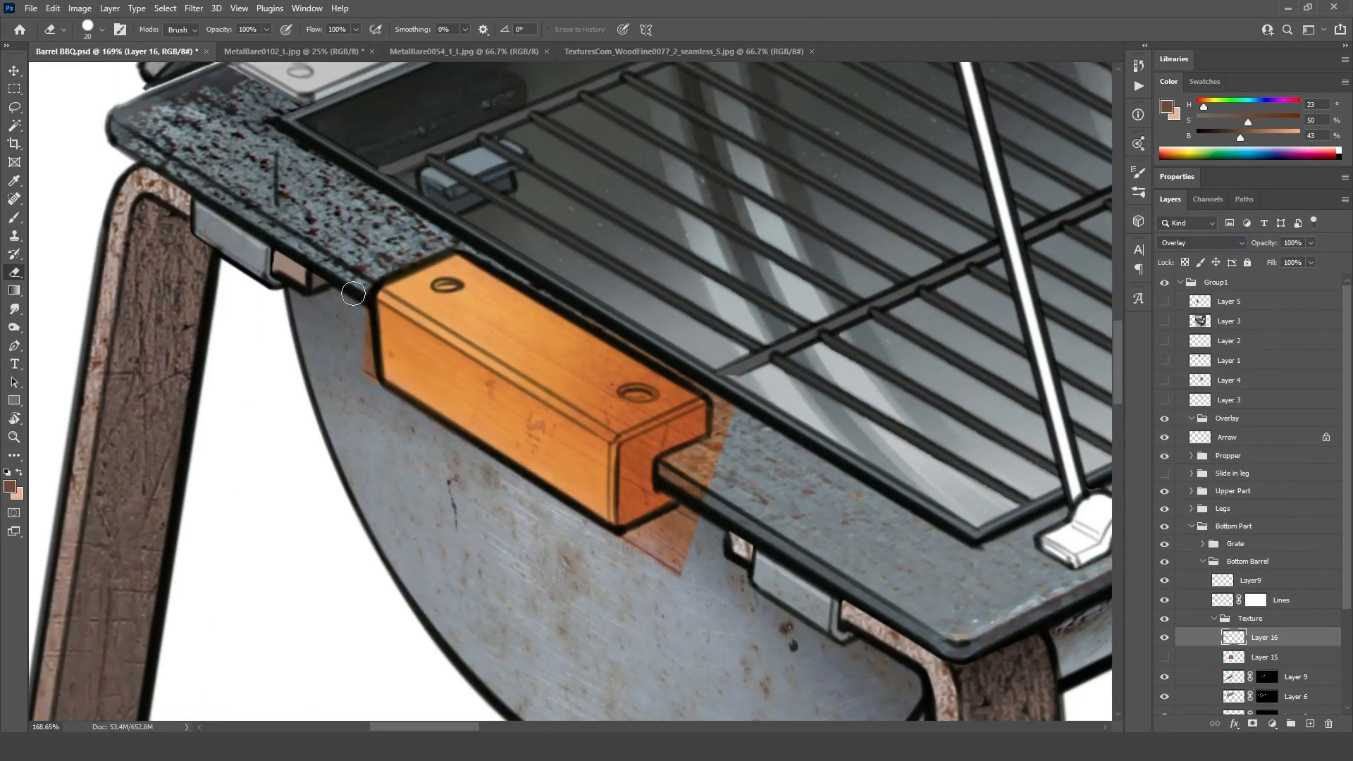
key("ctrl+u")
key("Return")
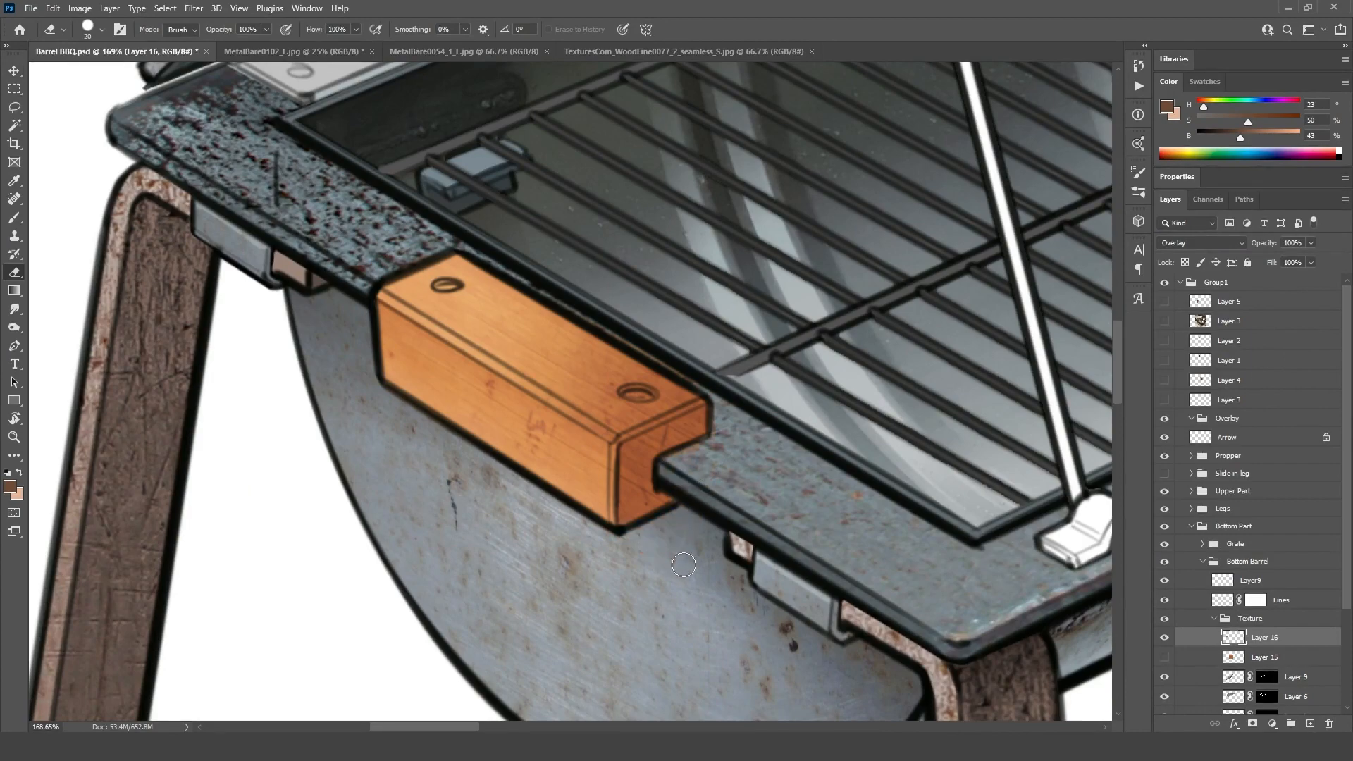
Step: Undo the last two wood texture edits and lasso the end of the far handle's wood copy
scroll(654, 554, "up", 5)
scroll(737, 610, "down", 3)
key("ctrl+z")
key("ctrl+z")
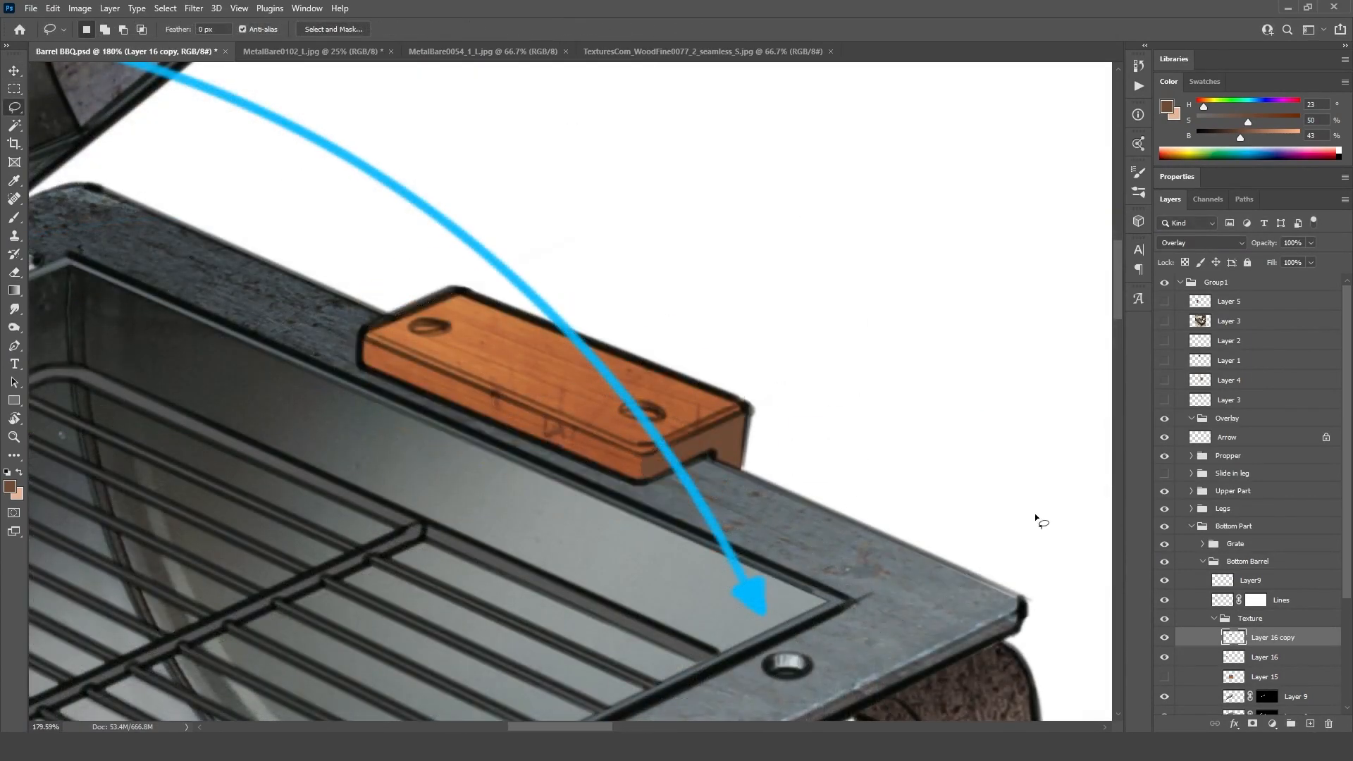
left_click_drag(618, 439, 640, 372)
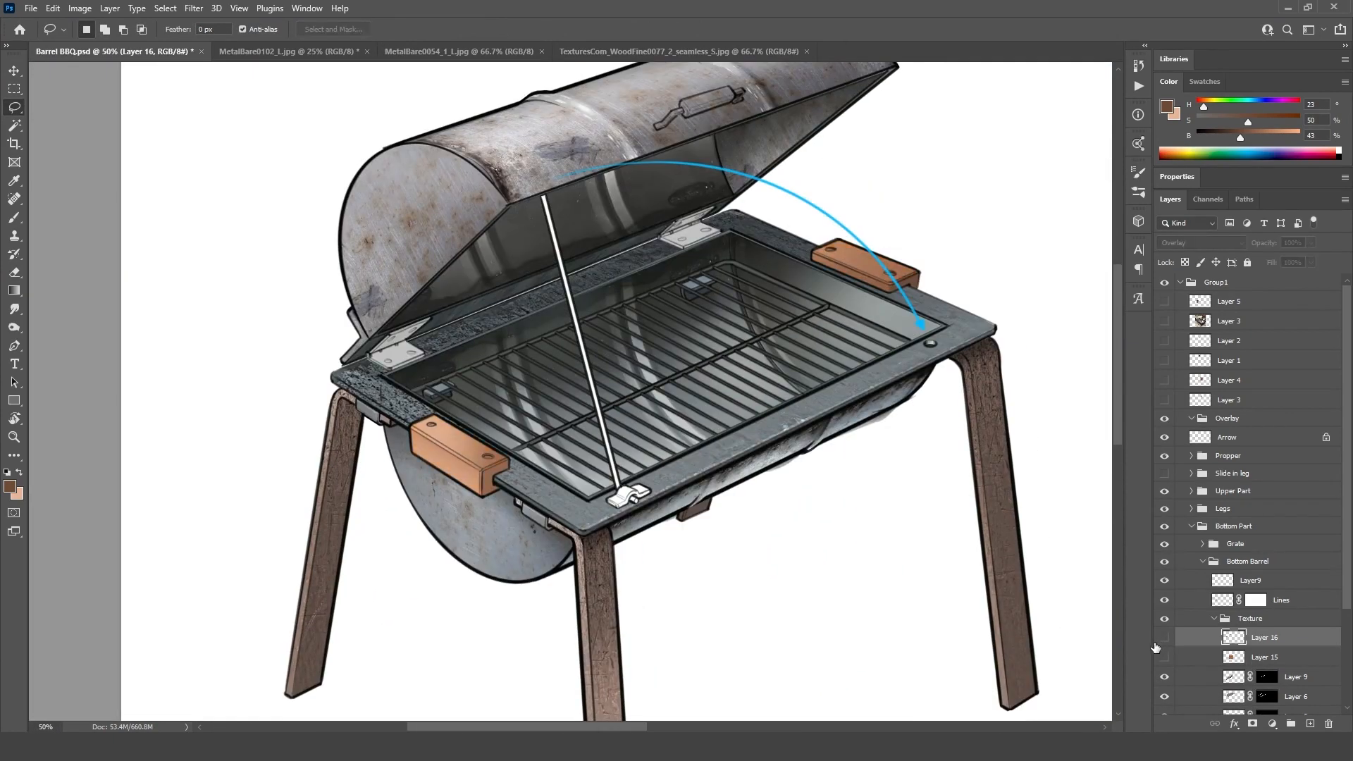
Step: Compare the handles with and without the wood texture, then darken the near handle's selected base colour with Curves
left_click(1162, 549)
left_click(1162, 548)
left_click_drag(427, 435, 465, 363)
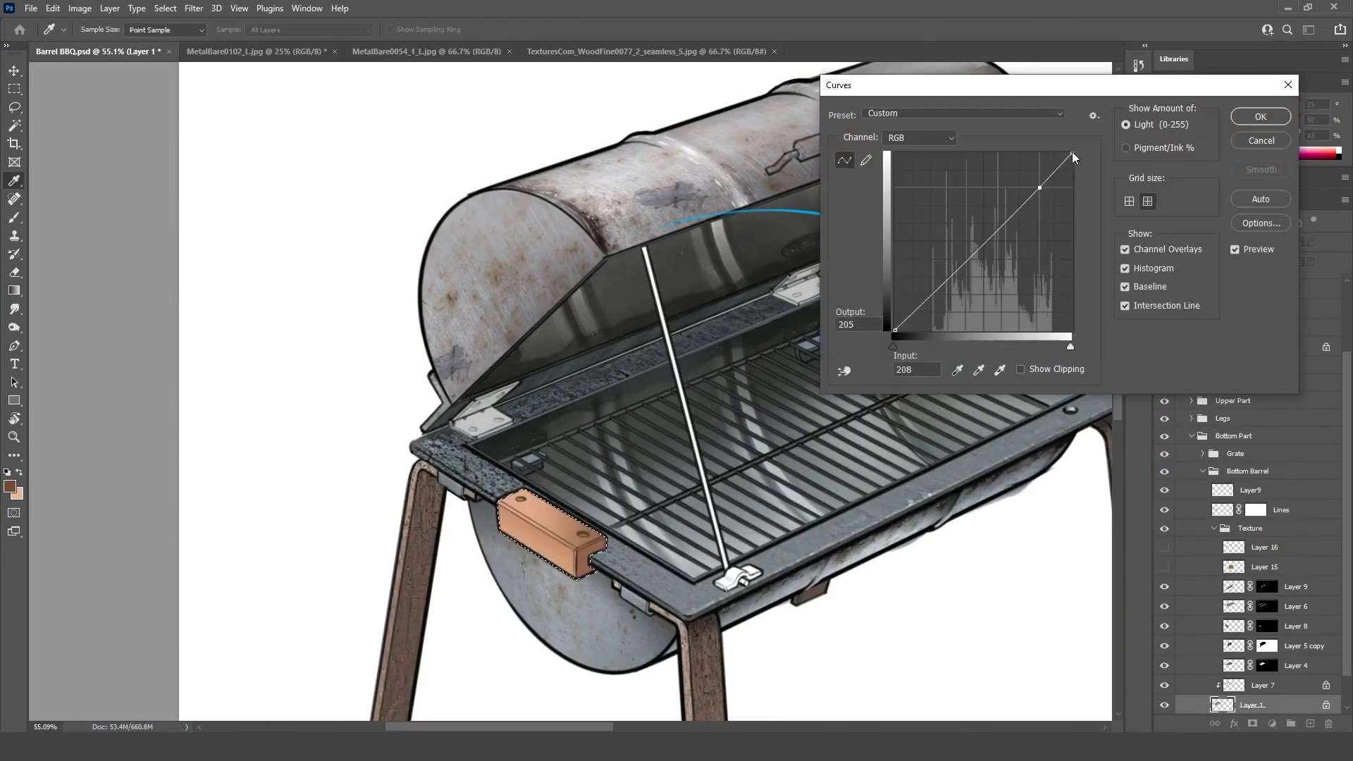
left_click_drag(1039, 187, 975, 234)
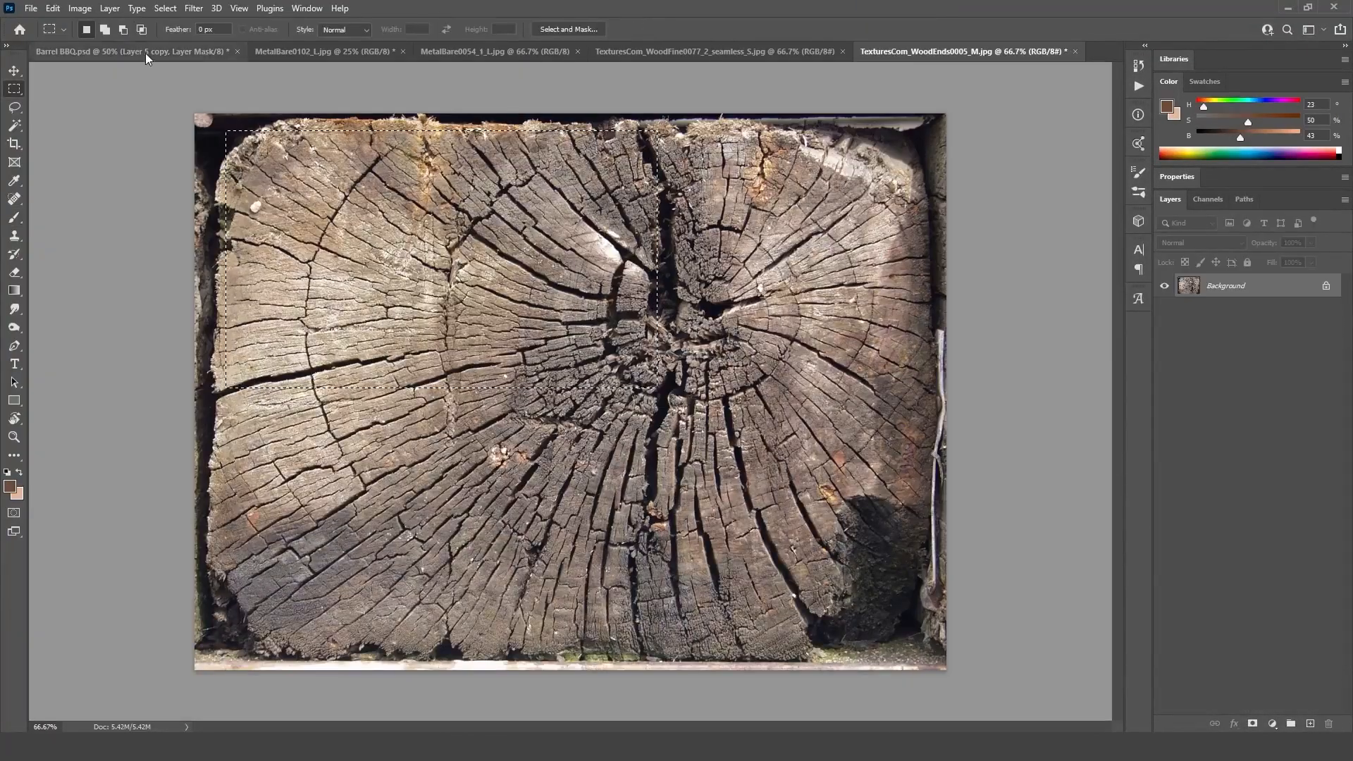
Step: Bring the cracked wood-end texture into the barrel drawing, skew it over the near handle's end face and set it to Overlay
left_click(146, 58)
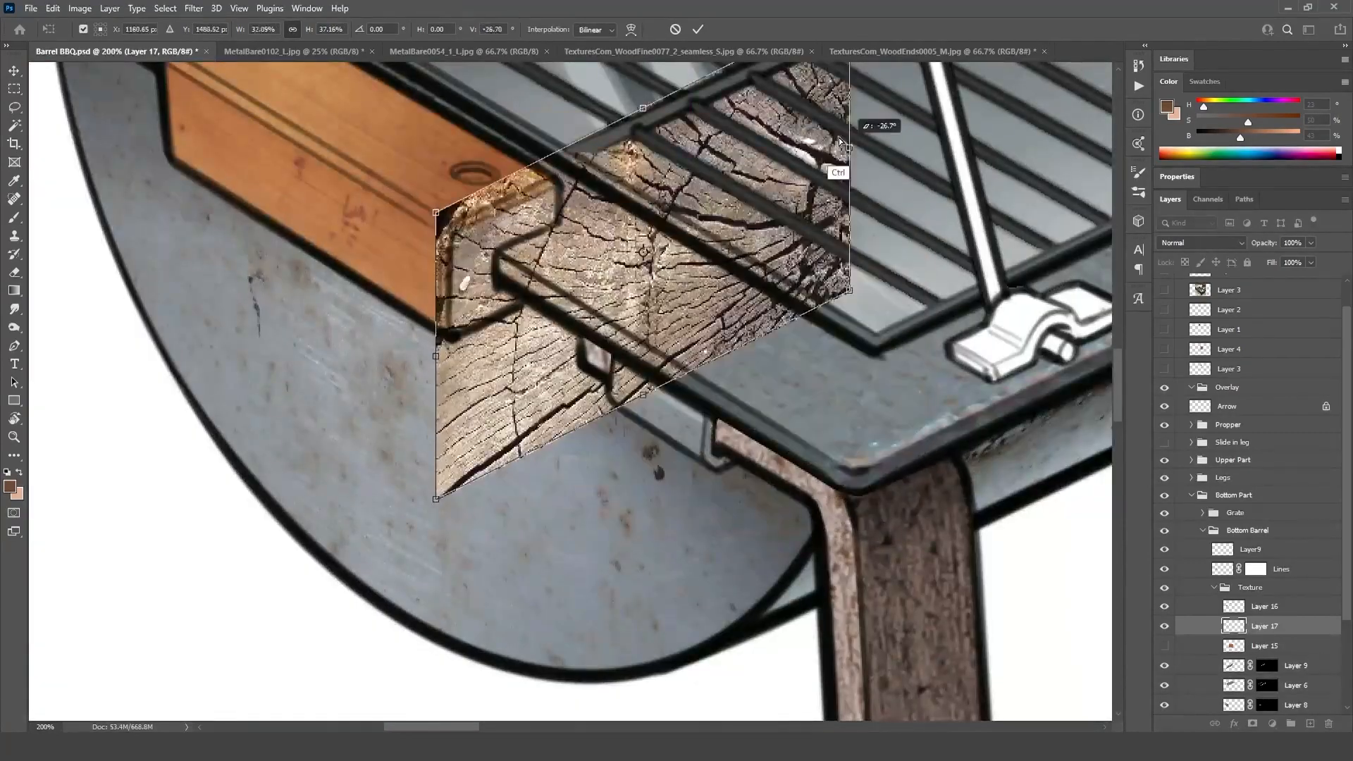
left_click(1224, 245)
left_click(1198, 414)
key("ctrl+plus")
left_click_drag(606, 243, 697, 398)
key("l")
left_click_drag(606, 305, 575, 255)
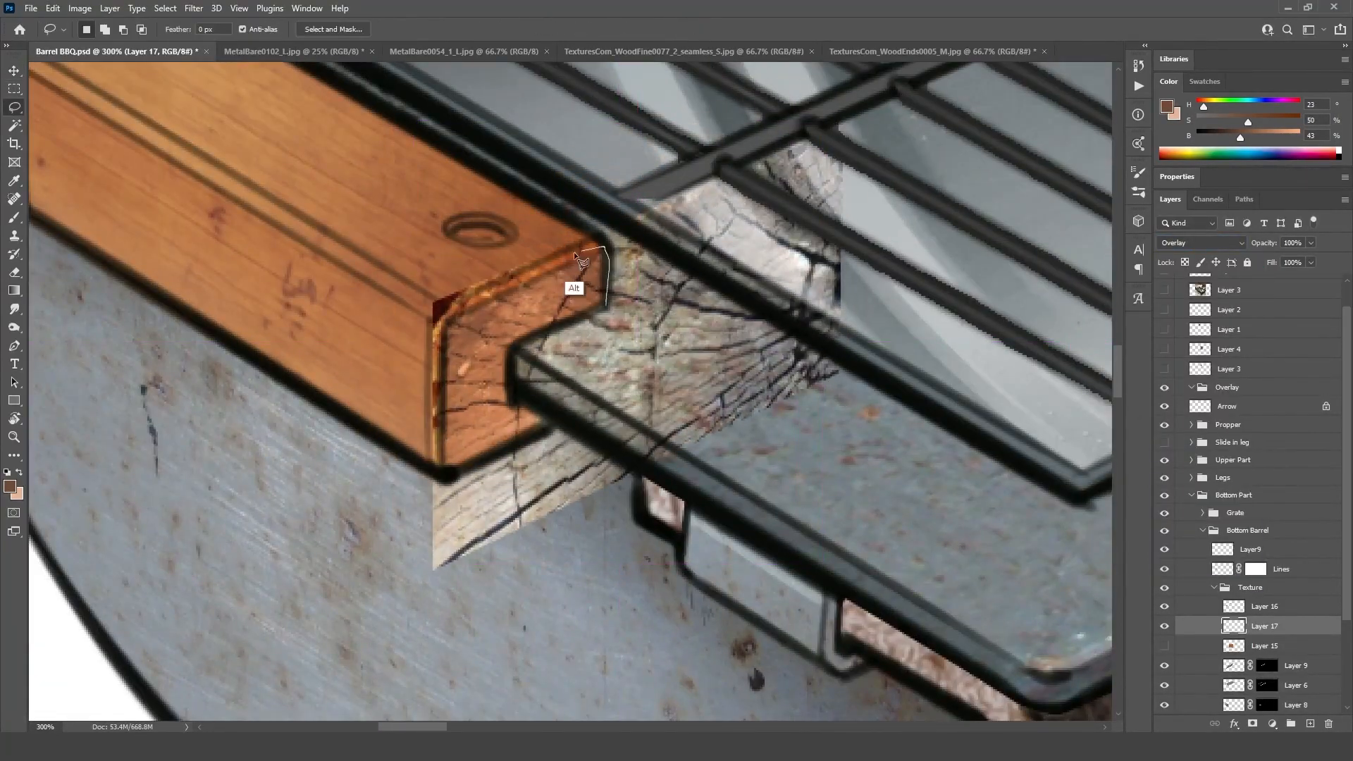
key("ctrl+d")
Step: Duplicate the end-grain texture and set the copy aside over the grate
key("v")
mouse_move(663, 388)
left_mouse_down()
mouse_move(900, 232)
mouse_move(946, 227)
left_mouse_up()
Step: Lasso the near handle's end face and delete the original end-grain texture outside it
left_click(1265, 645)
key("k")
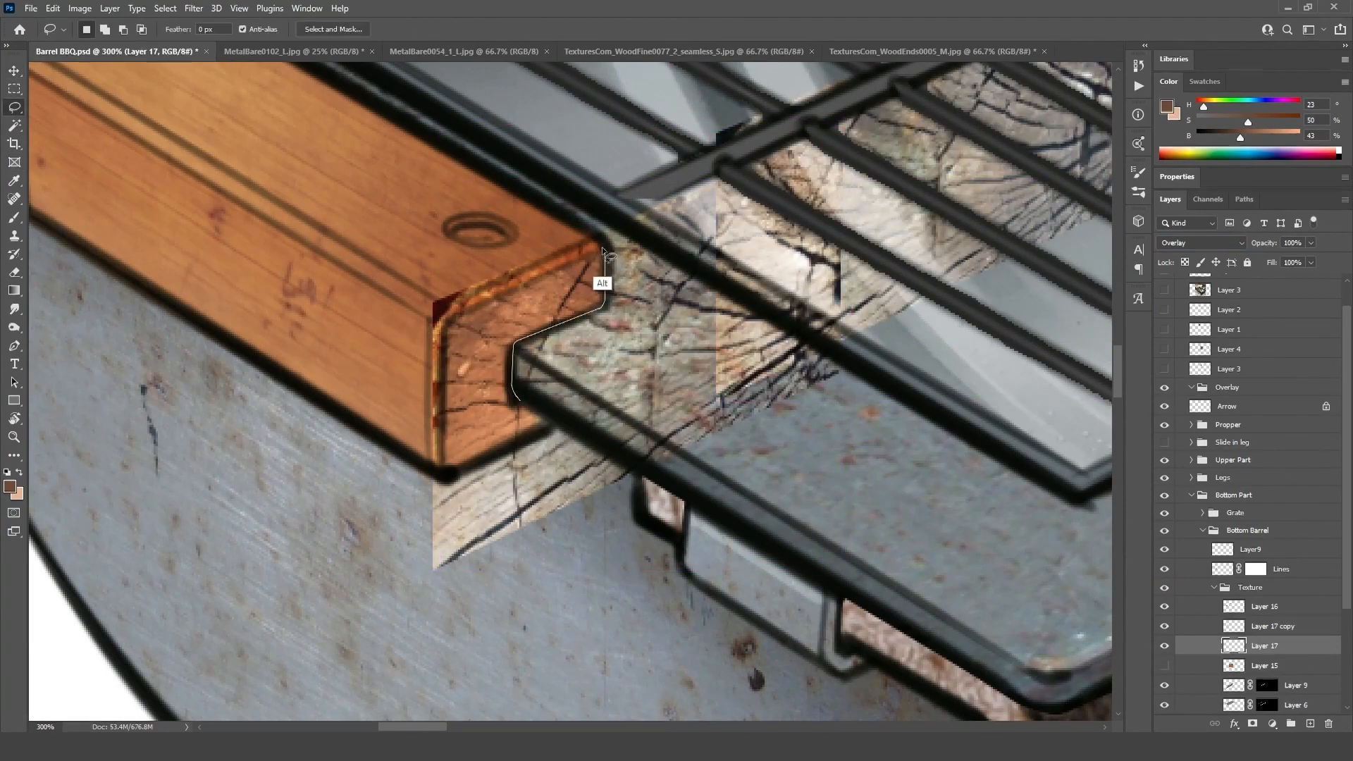
left_click_drag(455, 477, 521, 402)
key("ctrl+shift+i")
key("Delete")
key("ctrl+d")
Step: Shift the trimmed end grain's hue by about -29, then set its saturation to +38 and lightness to -18
scroll(363, 627, "down", 5)
key("ctrl+u")
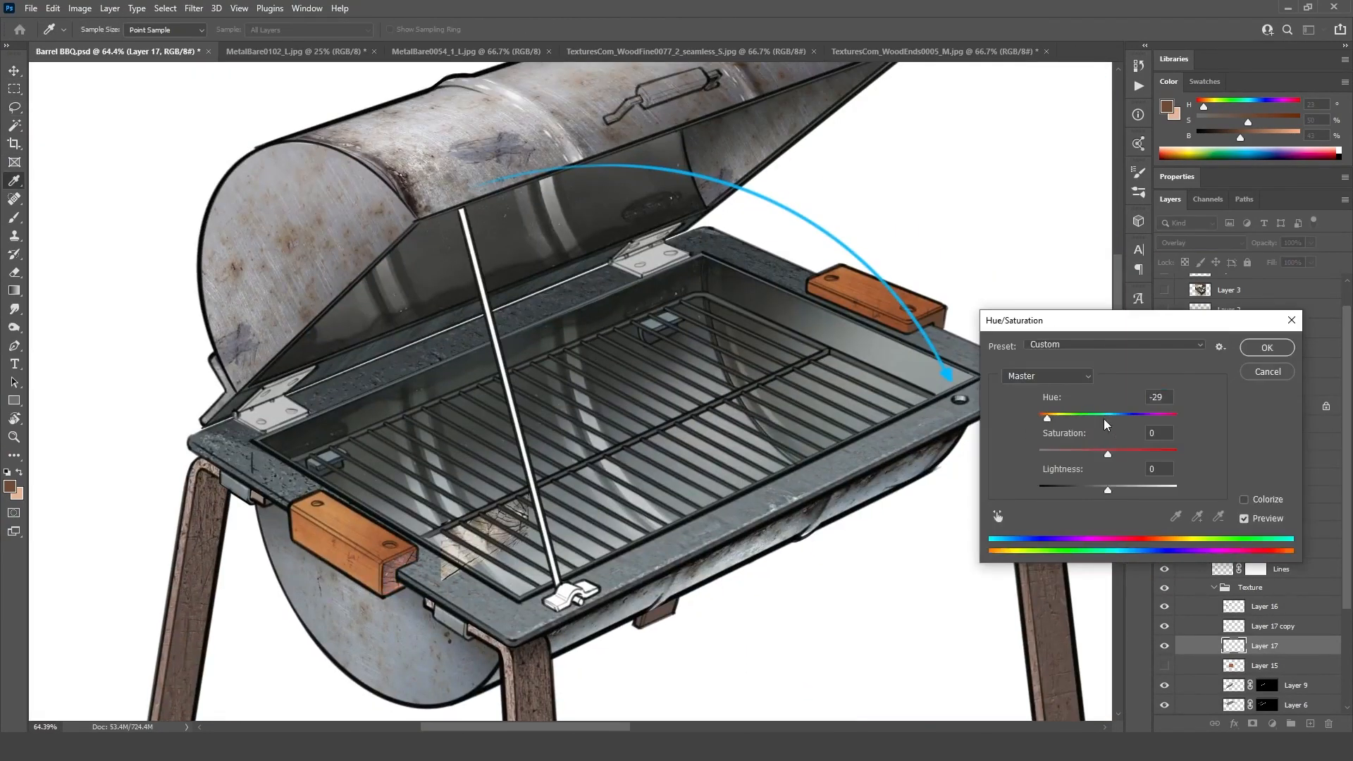
key("Return")
left_click(439, 582, "ctrl")
left_click(438, 582, "ctrl")
key("ctrl+u")
left_click_drag(1107, 452, 1114, 456)
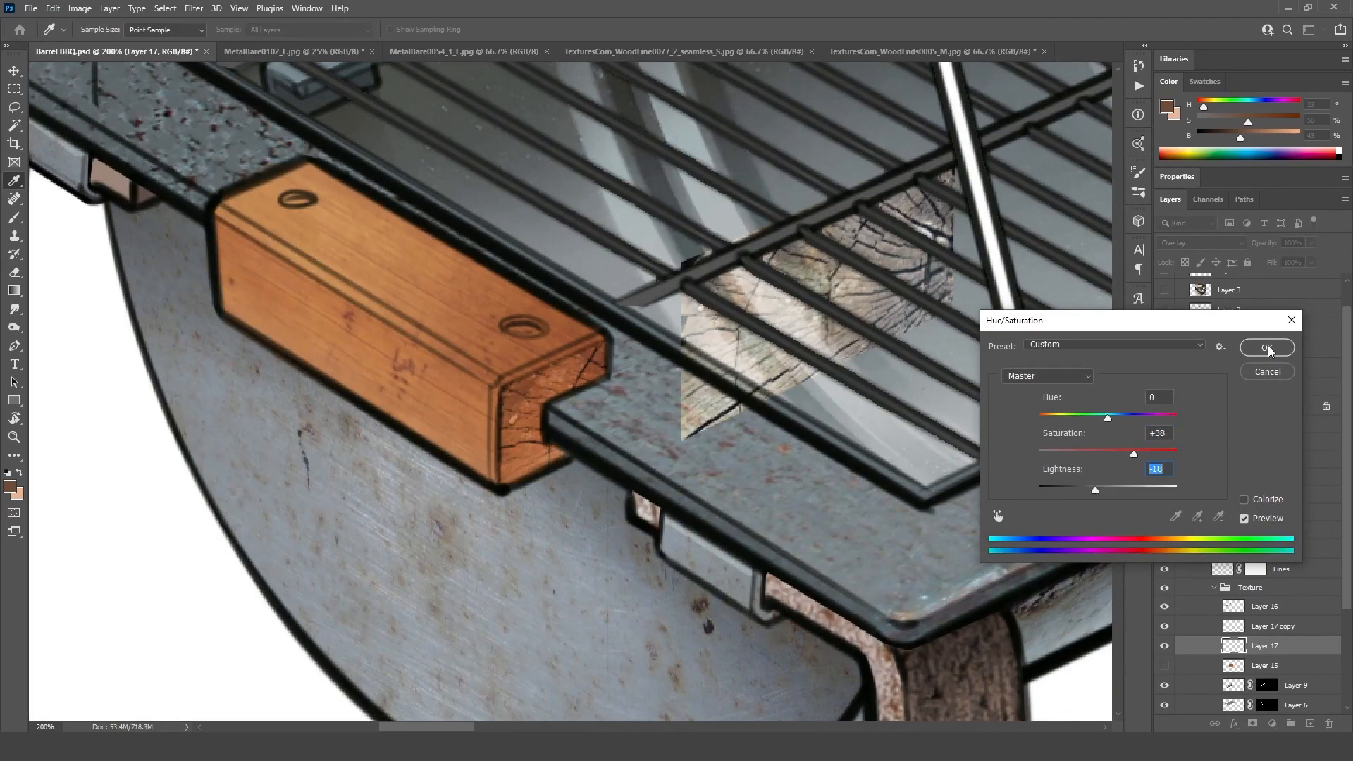
left_click(1267, 349)
Step: Move the spare end-grain texture copy onto the far handle's end face
scroll(375, 458, "down", 4)
left_click(1273, 626)
key("v")
left_click_drag(451, 433, 978, 214)
scroll(987, 204, "up", 5)
left_click_drag(821, 279, 839, 226)
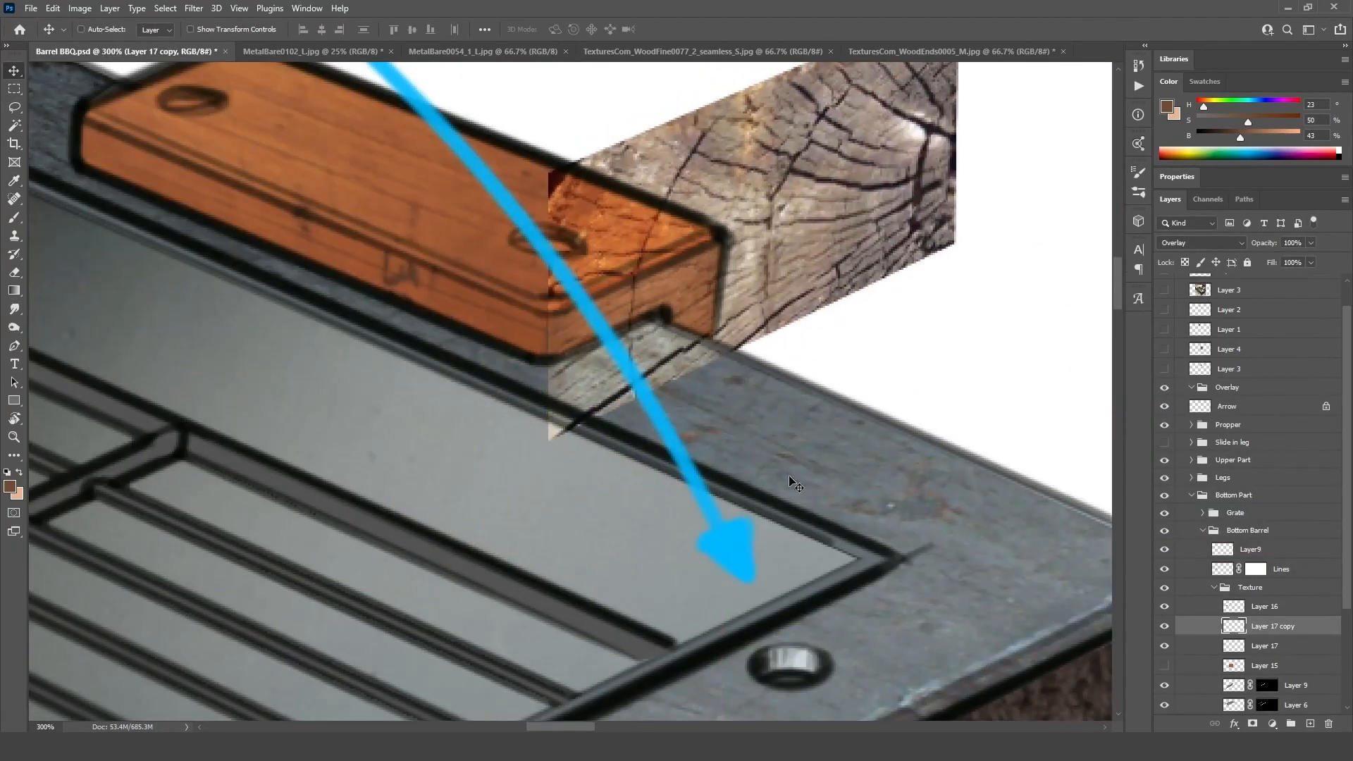
Step: Trim the end-grain copy to the far handle's end face, then adjust its hue and saturation to match the wood
key("ctrl+shift+i")
key("Delete")
key("ctrl+d")
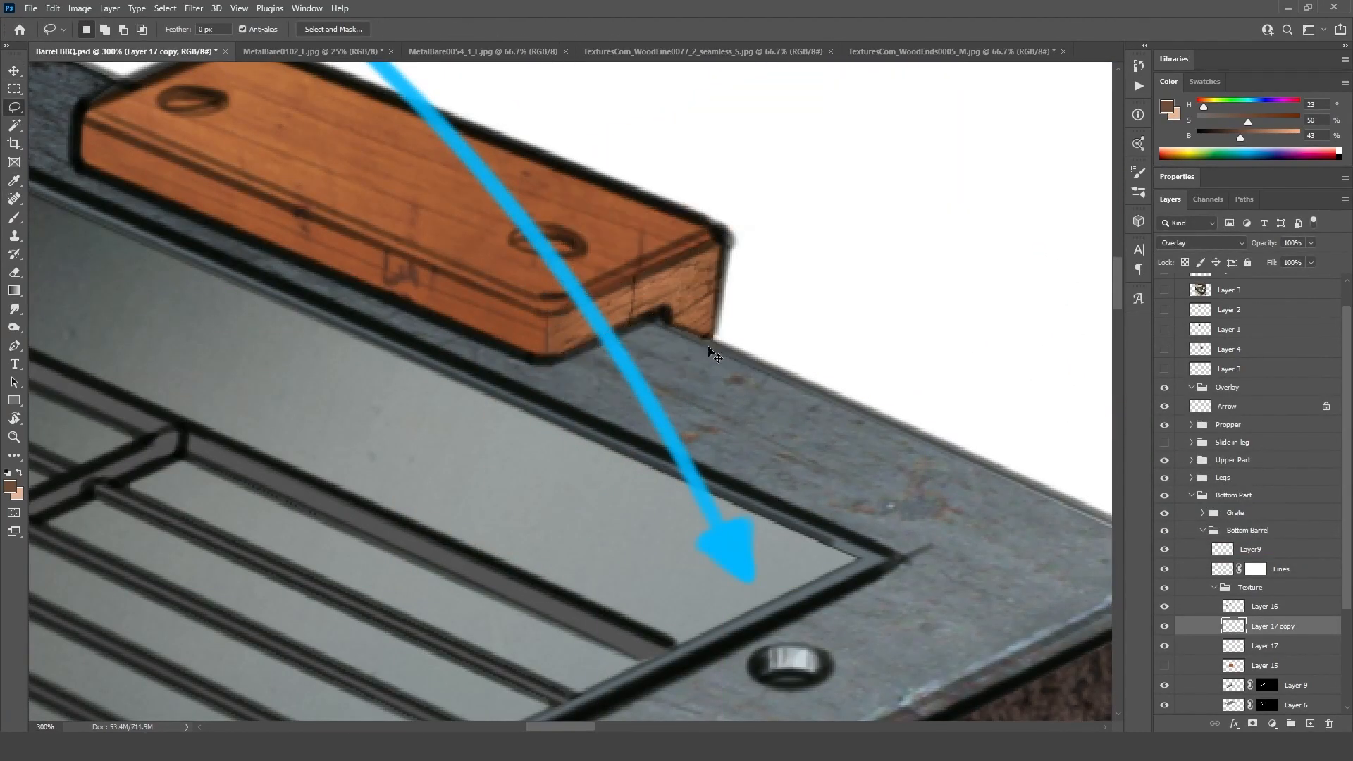
key("ctrl+u")
mouse_move(1108, 454)
left_mouse_down()
mouse_move(1134, 454)
mouse_move(1095, 489)
left_mouse_up()
left_click(1268, 348)
Step: Merge the handles' wood-grain and end-grain texture layers into a single layer
scroll(837, 494, "down", 1)
left_click(1282, 608)
key("ctrl+e")
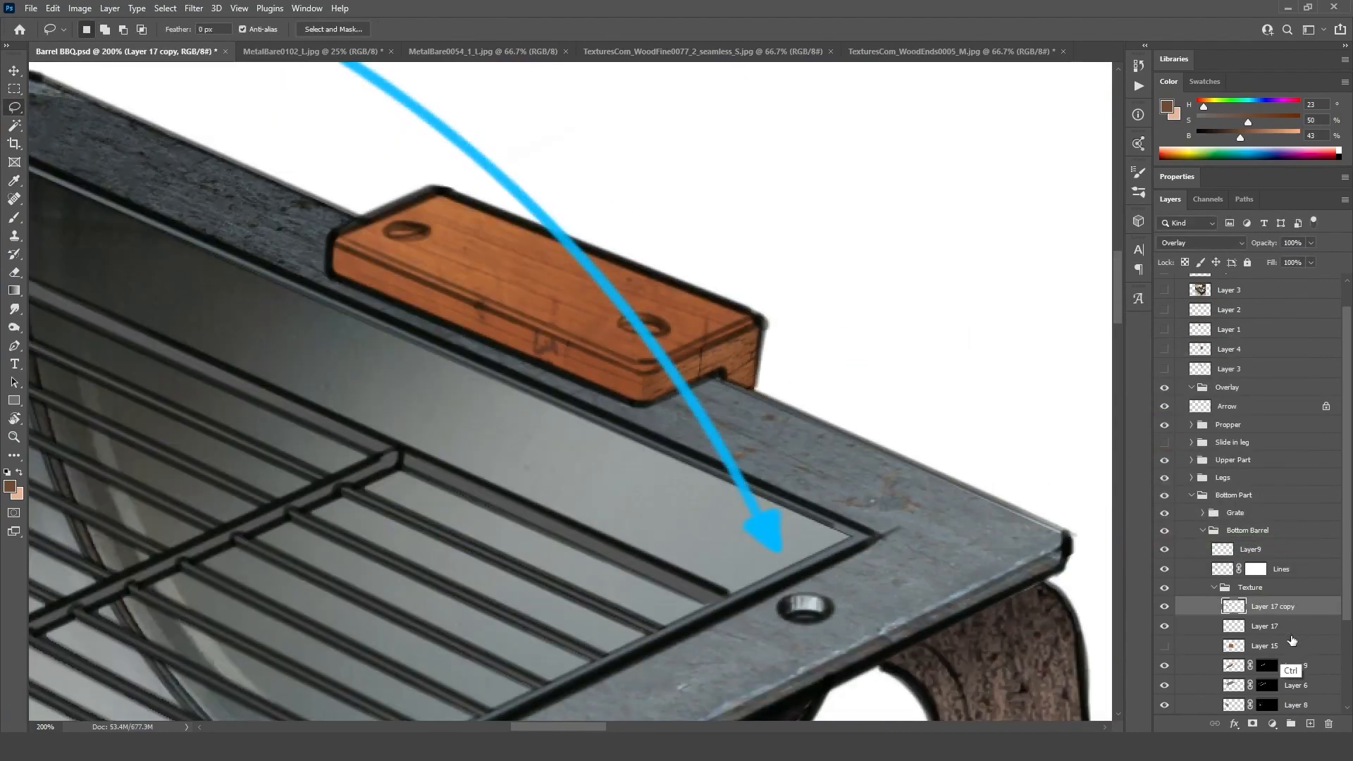
key("ctrl+e")
Step: Show the wood-plank texture layer in the Upper Part group and marquee a small rectangular section of one board
scroll(867, 544, "down", 3)
left_click_drag(757, 704, 794, 429)
left_click(1269, 491)
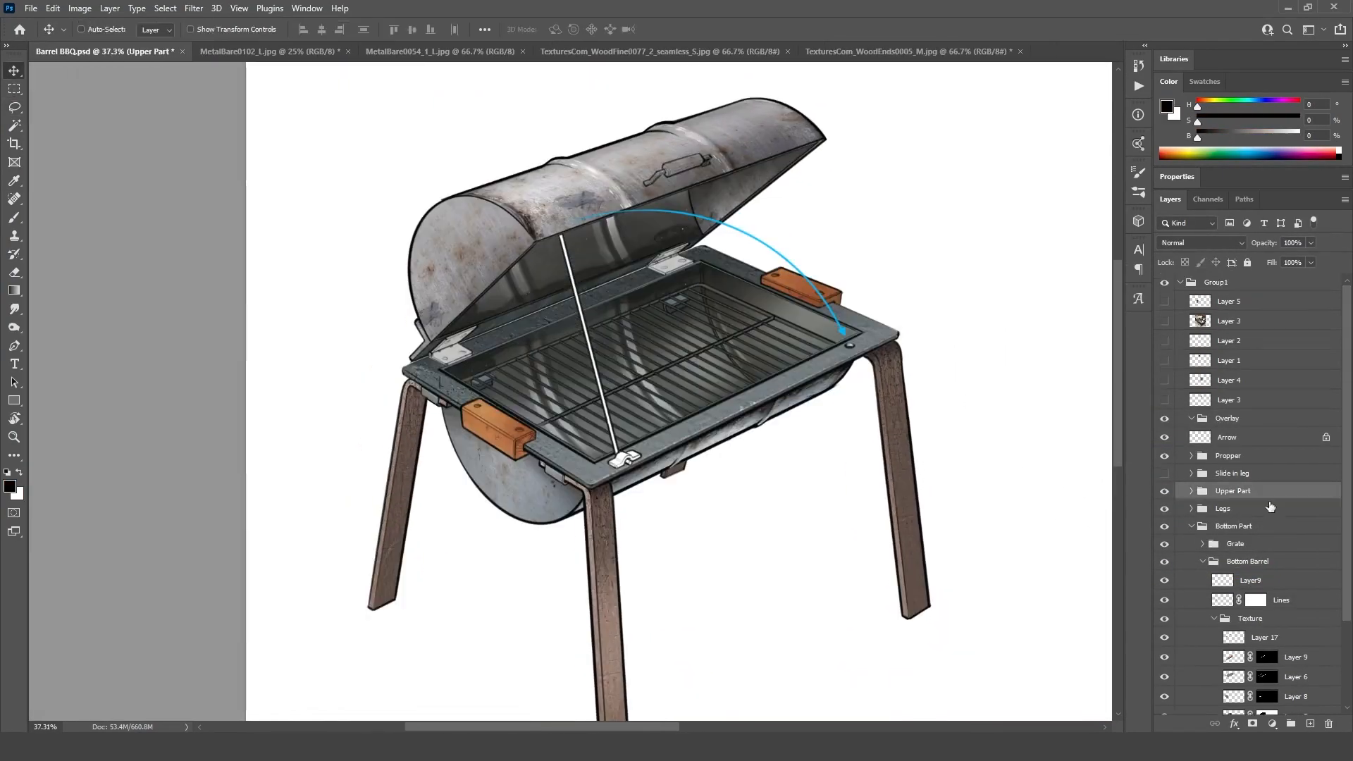
left_click(1192, 492)
left_click(1164, 510)
left_click(1244, 510)
scroll(860, 539, "up", 3)
left_click_drag(797, 432, 731, 263)
key("m")
left_click_drag(602, 418, 809, 496)
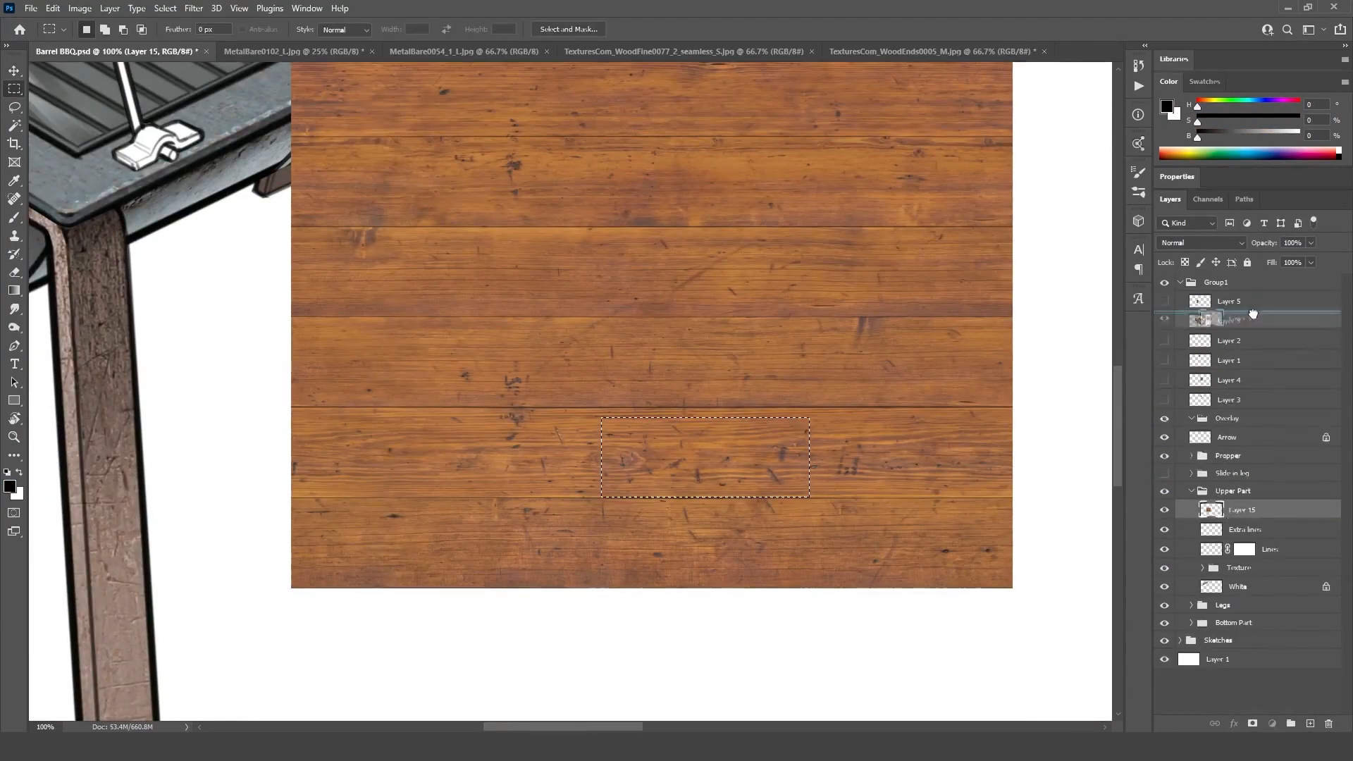
Step: Move the full plank layer below Layer 5 and hide it, then paste the board section into the lid's Texture group and transform it over the lid handle
left_click_drag(1254, 316, 1255, 314)
left_click(1164, 321)
left_click(1271, 550)
left_click(1203, 568)
left_click(1253, 587)
key("ctrl+v")
key("ctrl+t")
left_click_drag(828, 422, 846, 348)
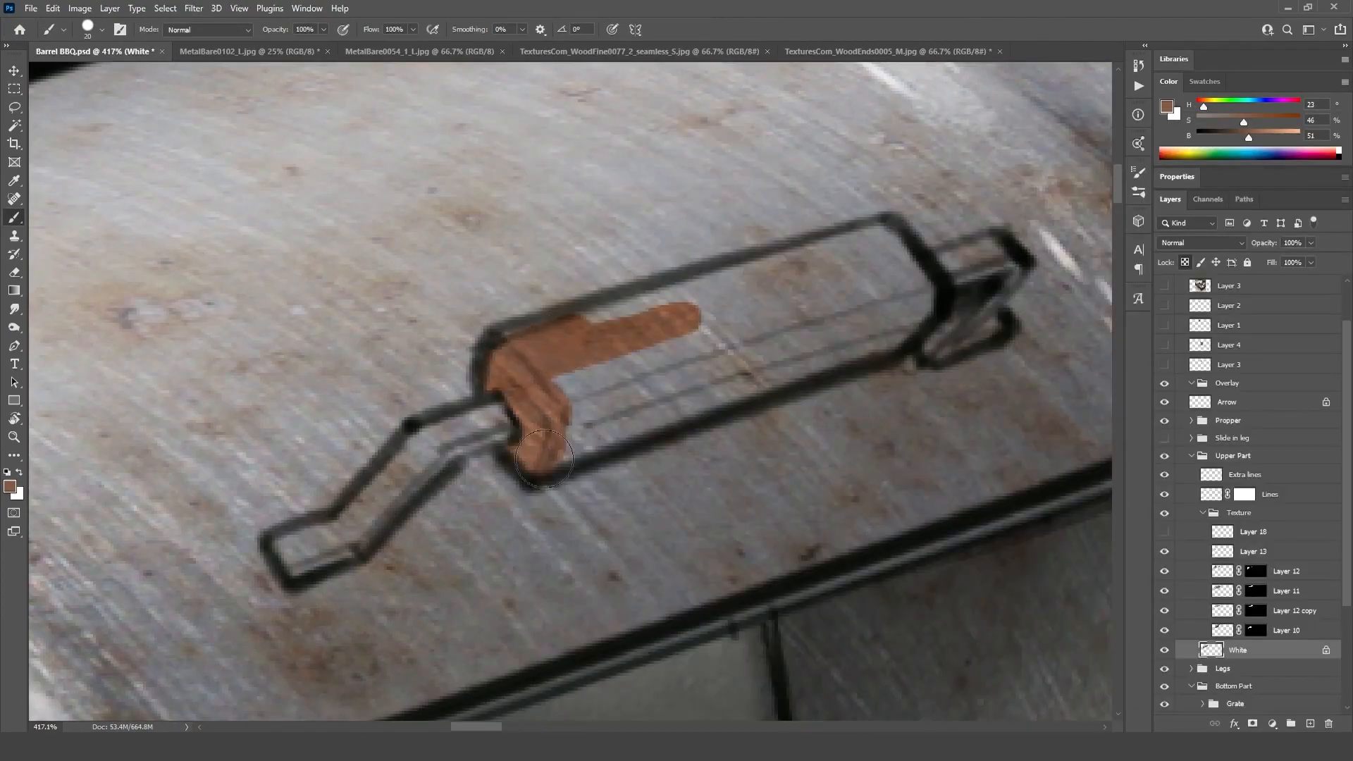
Step: Paint the lid handle's grip brown on the White layer and show its wood texture with Overlay blending
left_click_drag(705, 331, 886, 329)
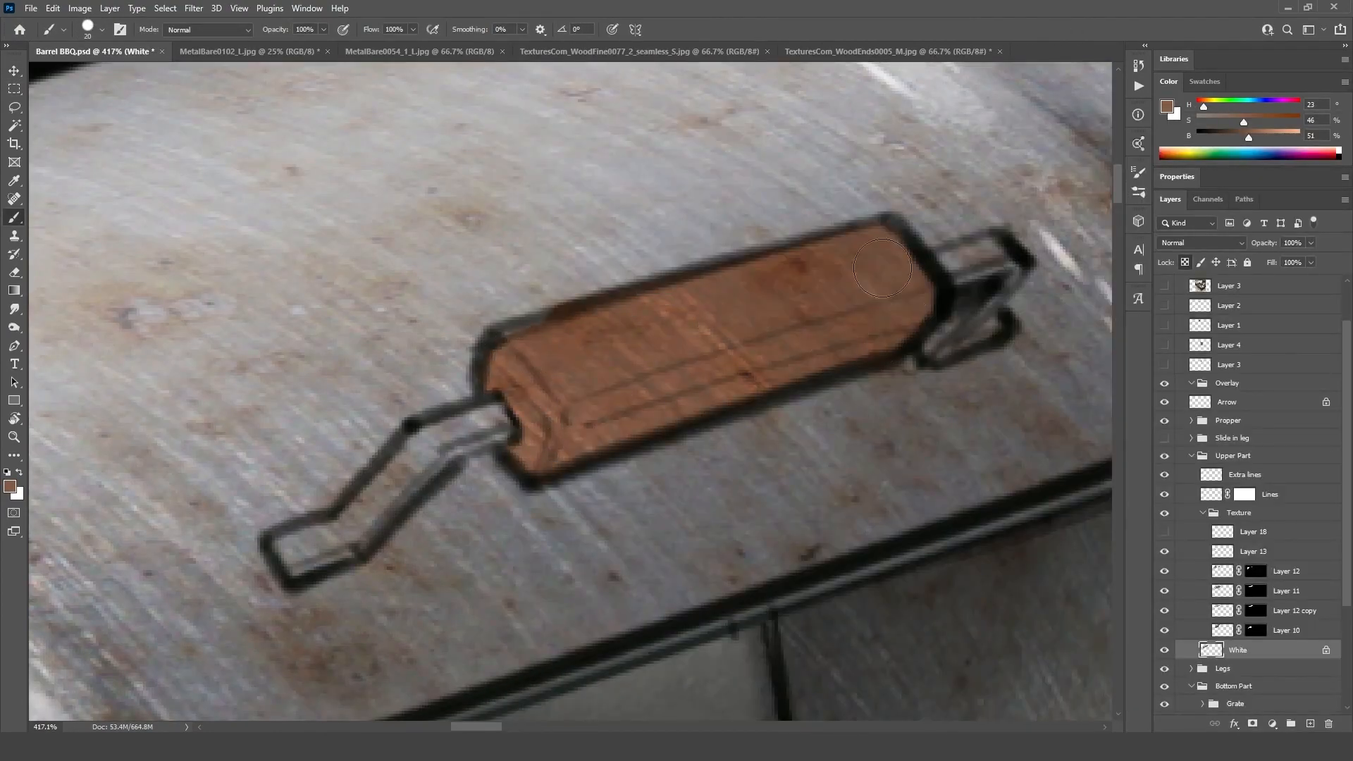
left_click(522, 340)
left_click(1165, 533)
left_click(1254, 532)
left_click(1202, 244)
left_click(1261, 410)
Step: Hide the lid's Texture group while painting a lighter brown along the upper face of the handle grip on the White layer
left_click(1191, 611)
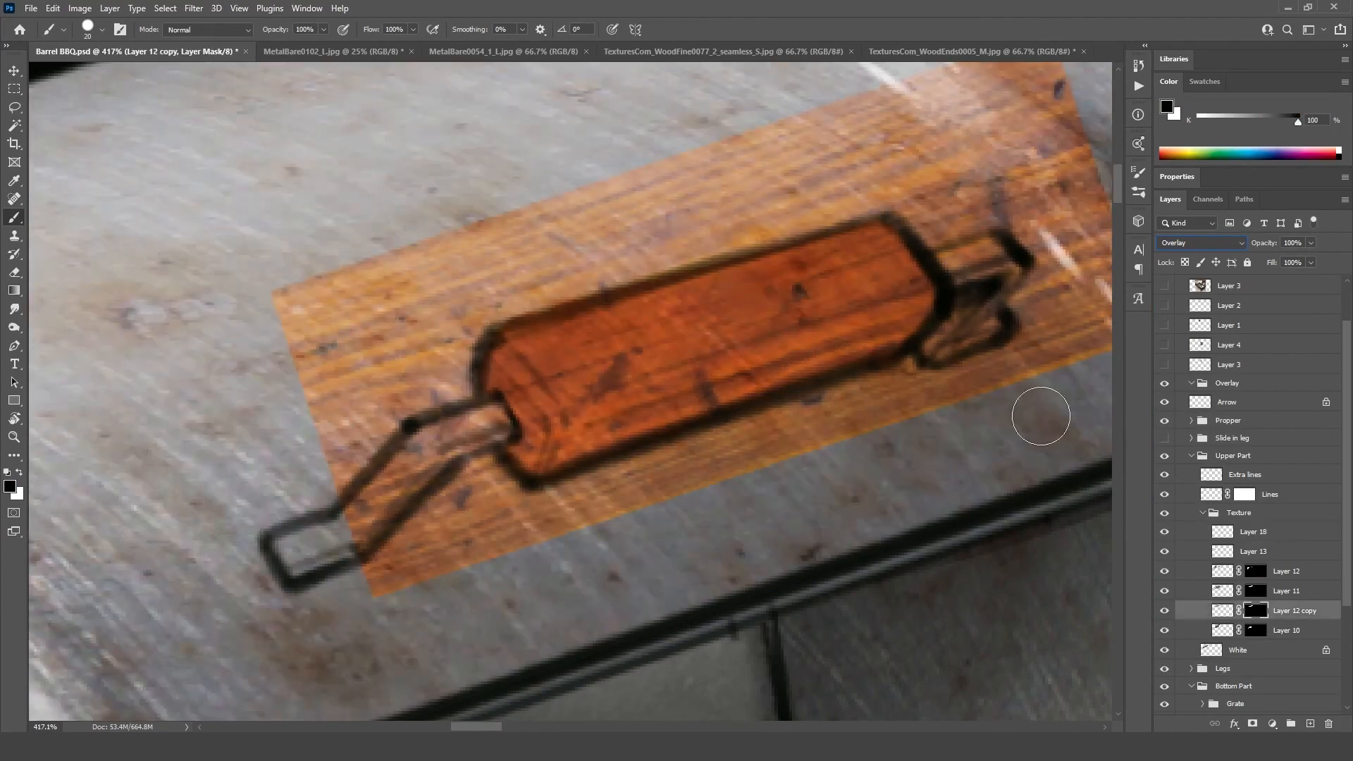
left_click(1164, 514)
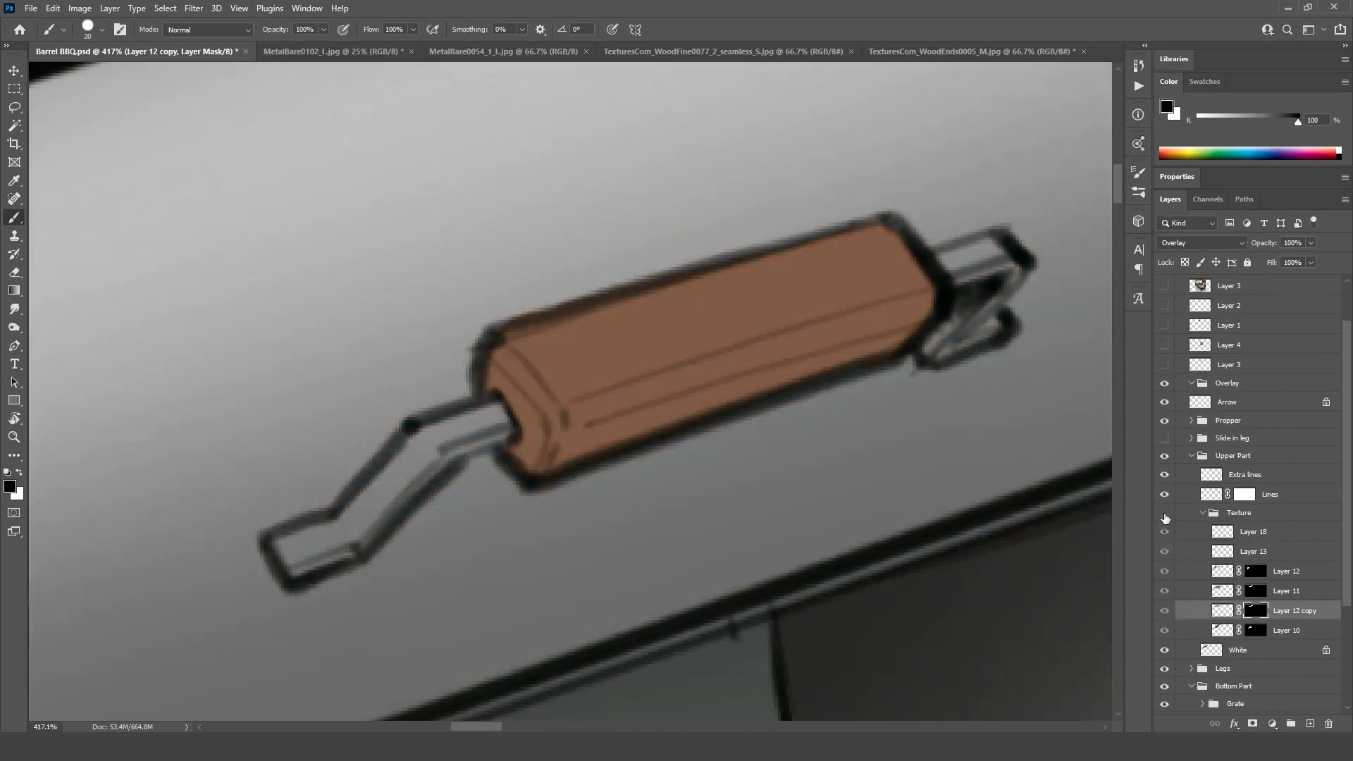
left_click(1214, 652)
left_click_drag(557, 355, 887, 268)
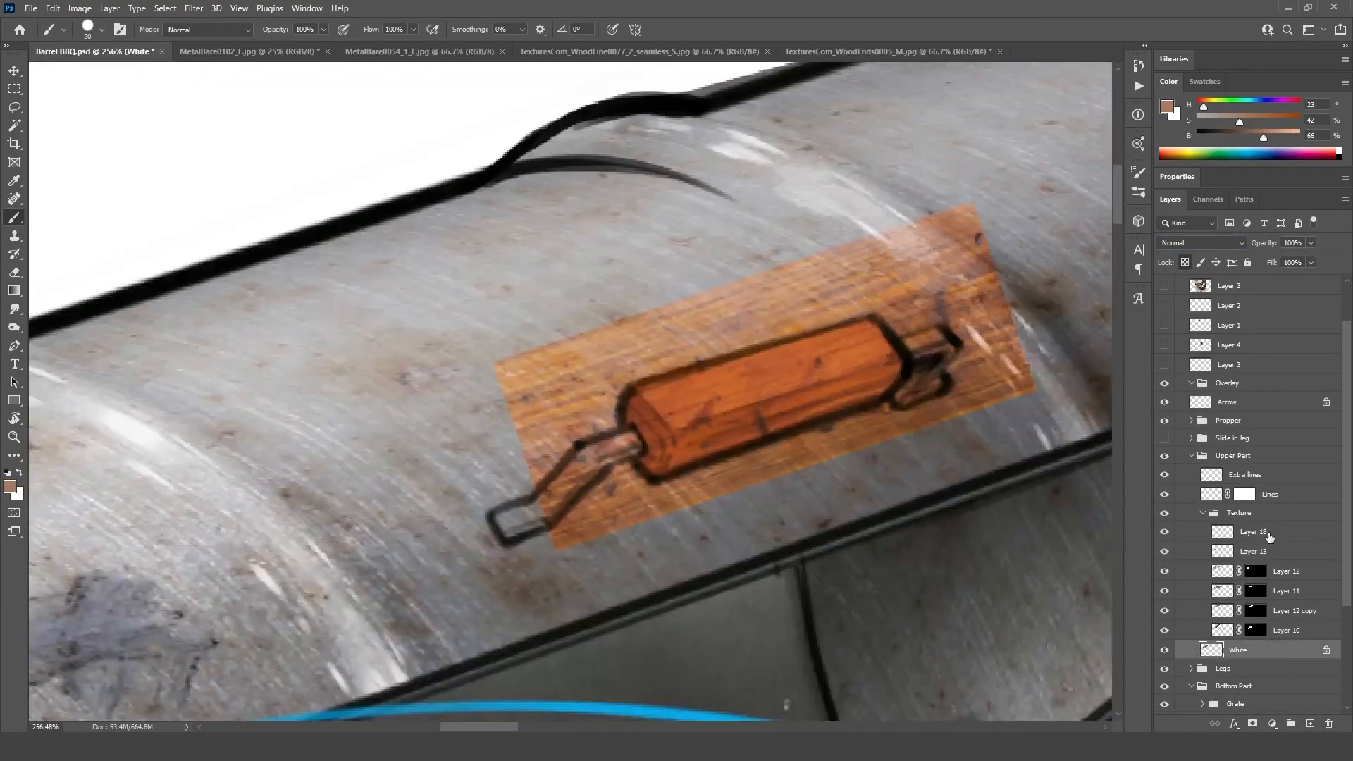
scroll(925, 432, "up", 2)
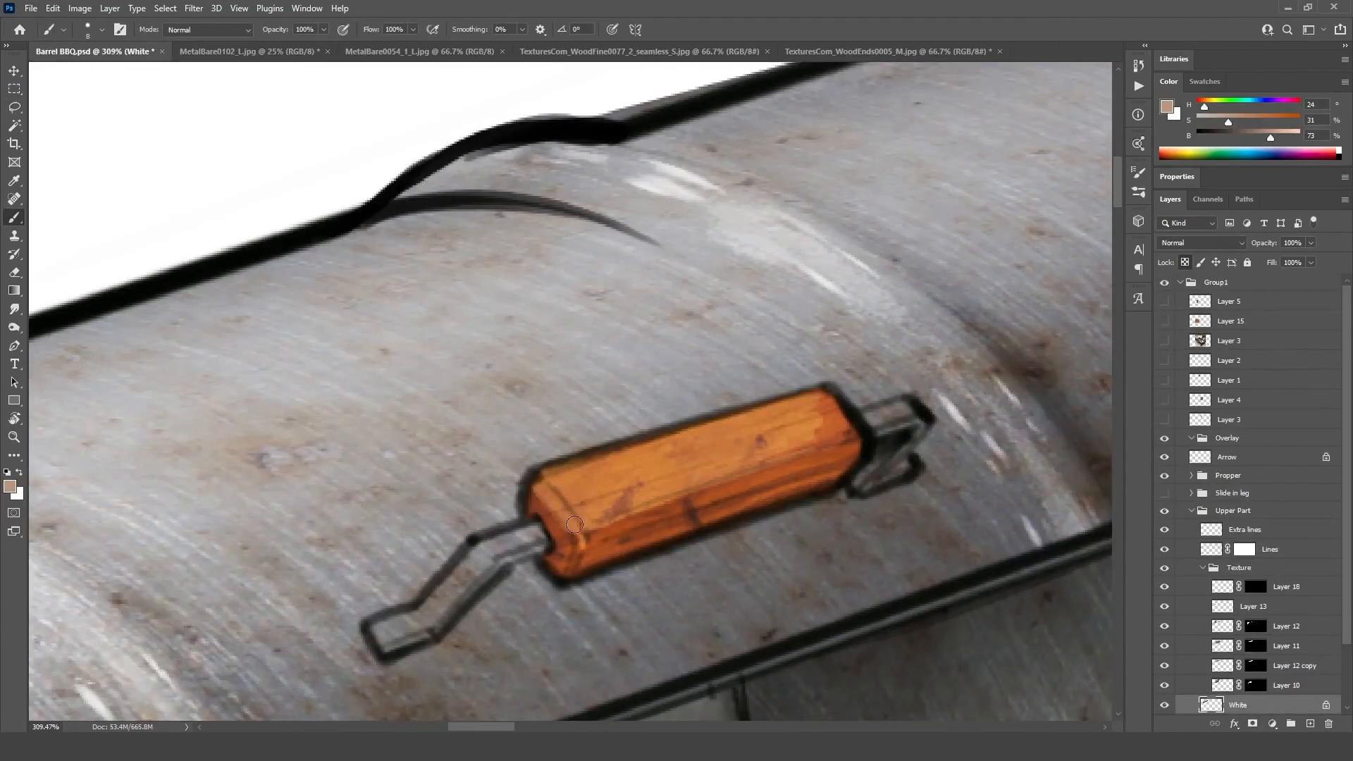
Step: Sample a dark grey from the barrel frame, darken it slightly, and paint the lid handle's metal brackets with it
scroll(842, 432, "down", 3)
left_click_drag(884, 554, 764, 362)
left_click(485, 642, "alt")
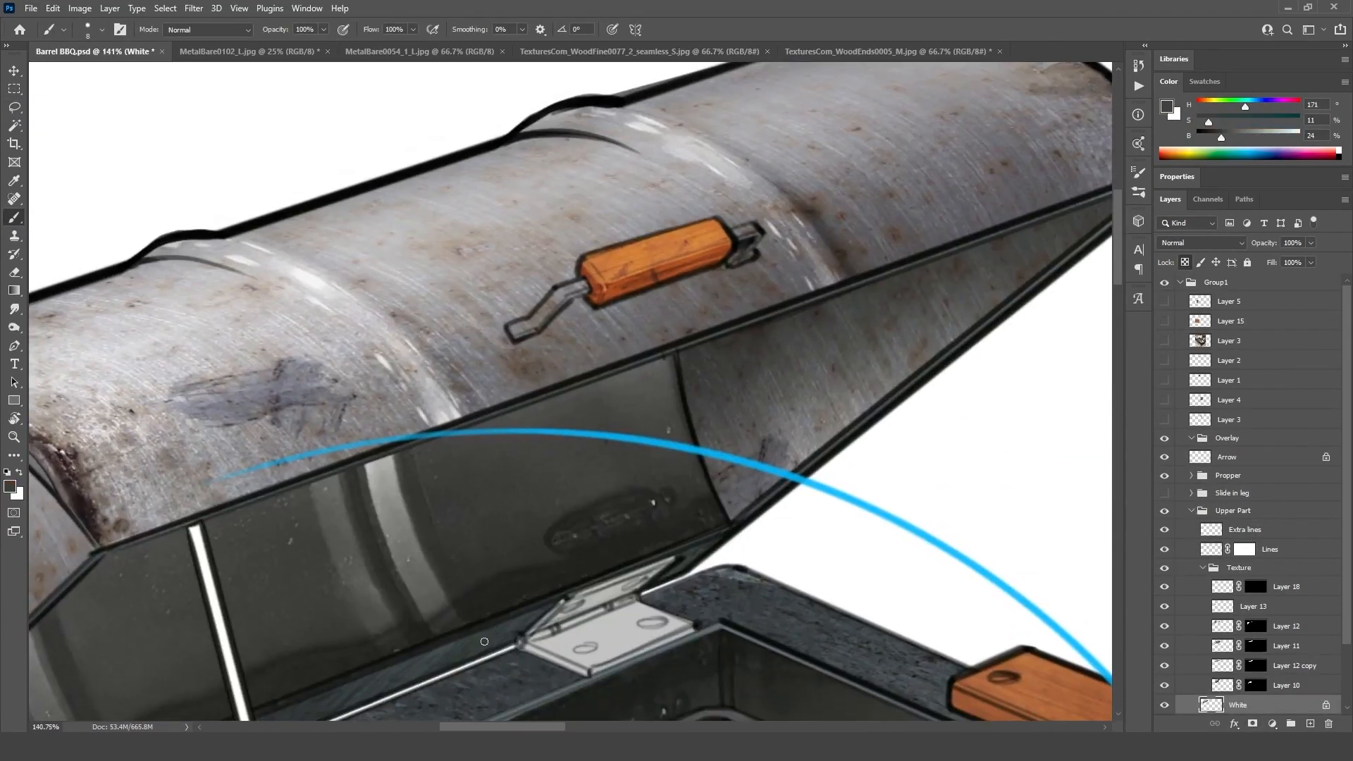
left_click_drag(1242, 139, 1231, 140)
scroll(554, 295, "up", 4)
mouse_move(486, 392)
left_mouse_down()
mouse_move(613, 268)
mouse_move(437, 392)
left_mouse_up()
mouse_move(866, 343)
left_mouse_down()
mouse_move(468, 486)
mouse_move(402, 532)
left_mouse_up()
left_click_drag(673, 285, 697, 354)
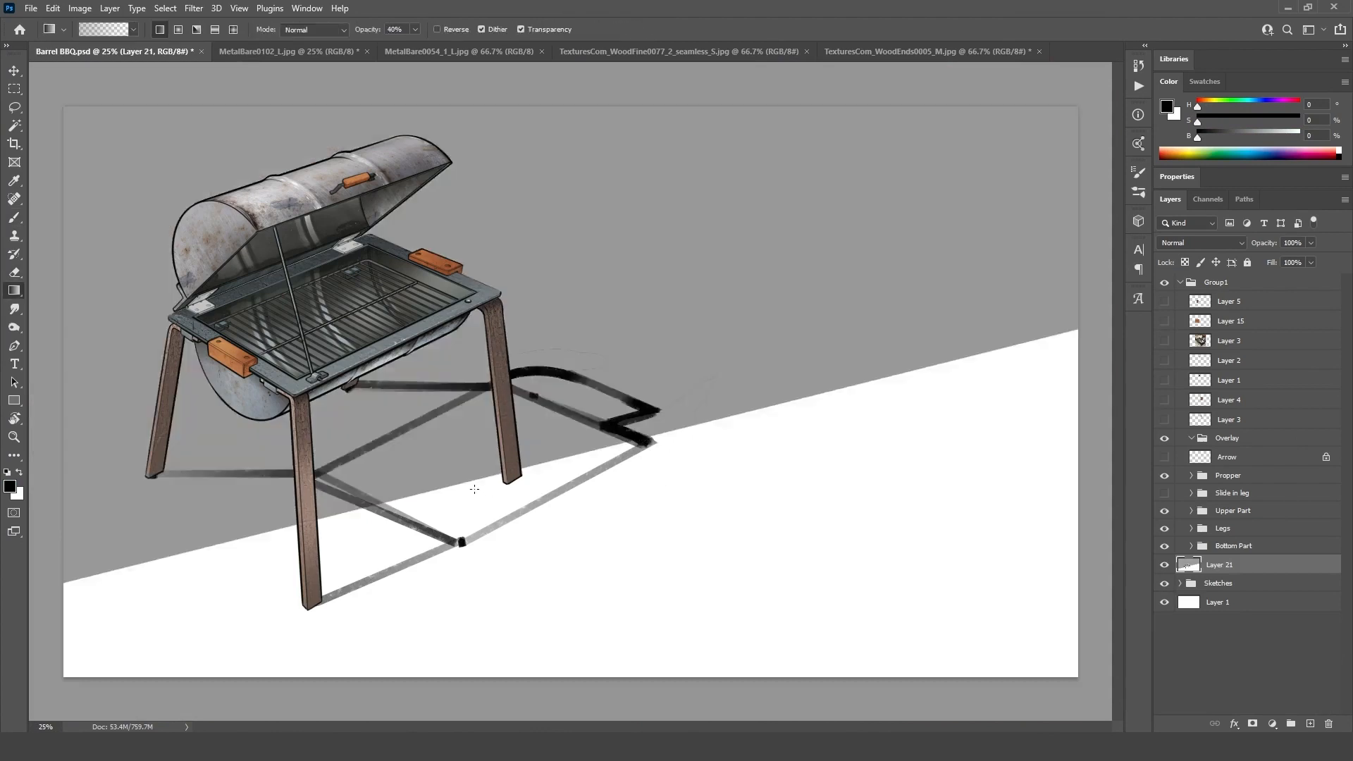
Step: Fill the outlined ground shadow of the barrel, lid and legs with solid black on Layer 21
key("b")
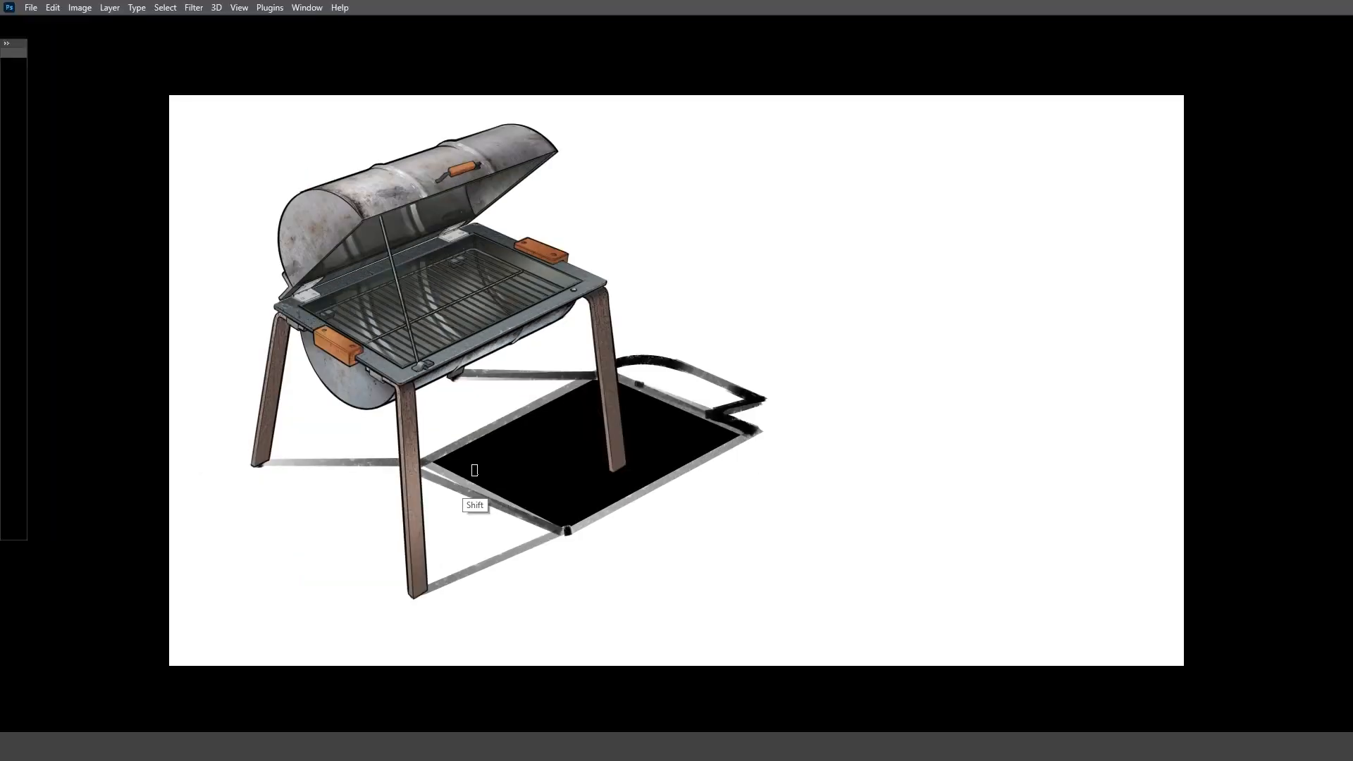
mouse_move(584, 423)
left_mouse_down()
mouse_move(603, 412)
mouse_move(637, 444)
left_mouse_up()
mouse_move(465, 539)
left_mouse_down()
mouse_move(633, 451)
mouse_move(458, 544)
left_mouse_up()
left_click_drag(457, 544, 320, 604)
key("r")
left_click_drag(705, 339, 550, 549)
left_click_drag(451, 480, 719, 402)
left_click_drag(493, 440, 398, 586)
left_click_drag(463, 541, 661, 395)
left_click_drag(568, 455, 454, 520)
left_click_drag(697, 284, 578, 352)
left_click_drag(713, 271, 809, 238)
key("r")
mouse_move(948, 304)
left_mouse_down()
mouse_move(961, 413)
mouse_move(941, 508)
left_mouse_up()
Step: Apply a Gaussian Blur to the ground shadow layer
left_click(189, 8)
mouse_move(212, 188)
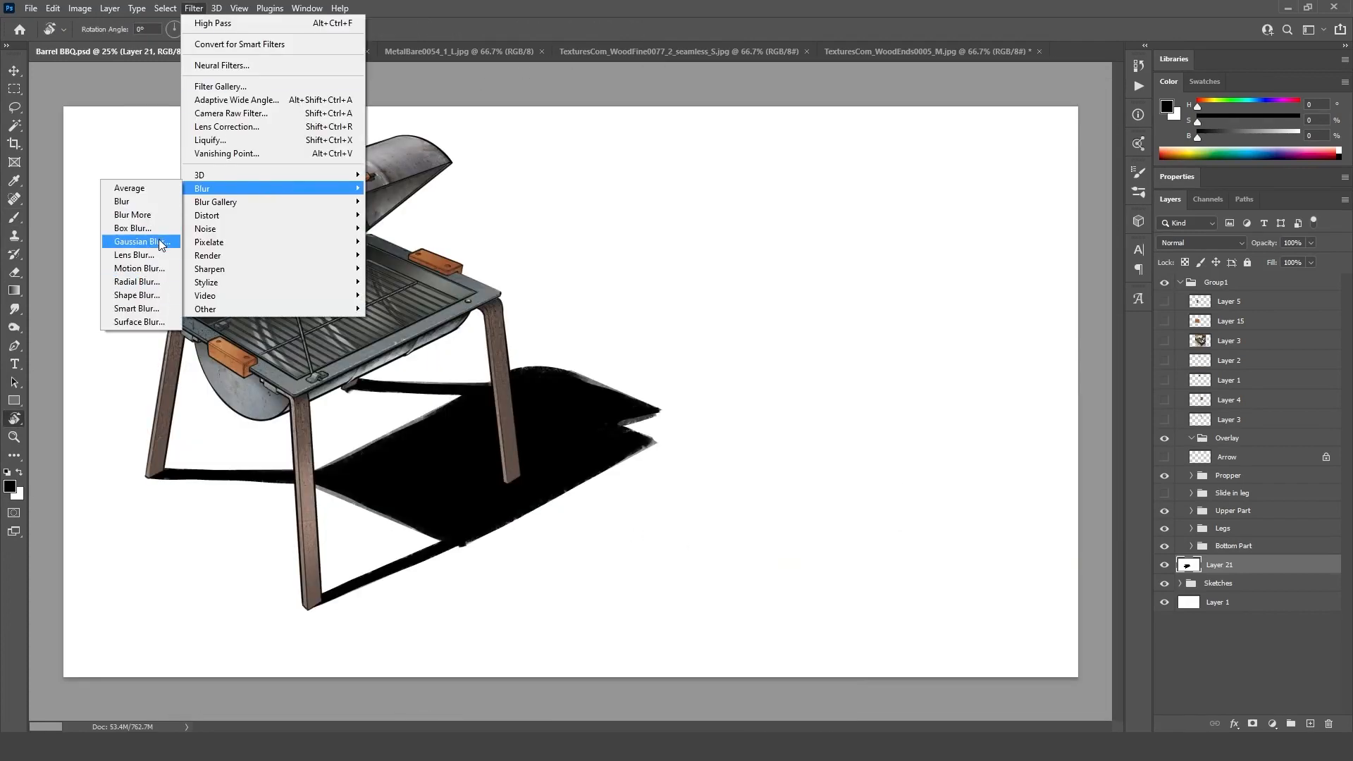
left_click(141, 242)
left_click(1130, 140)
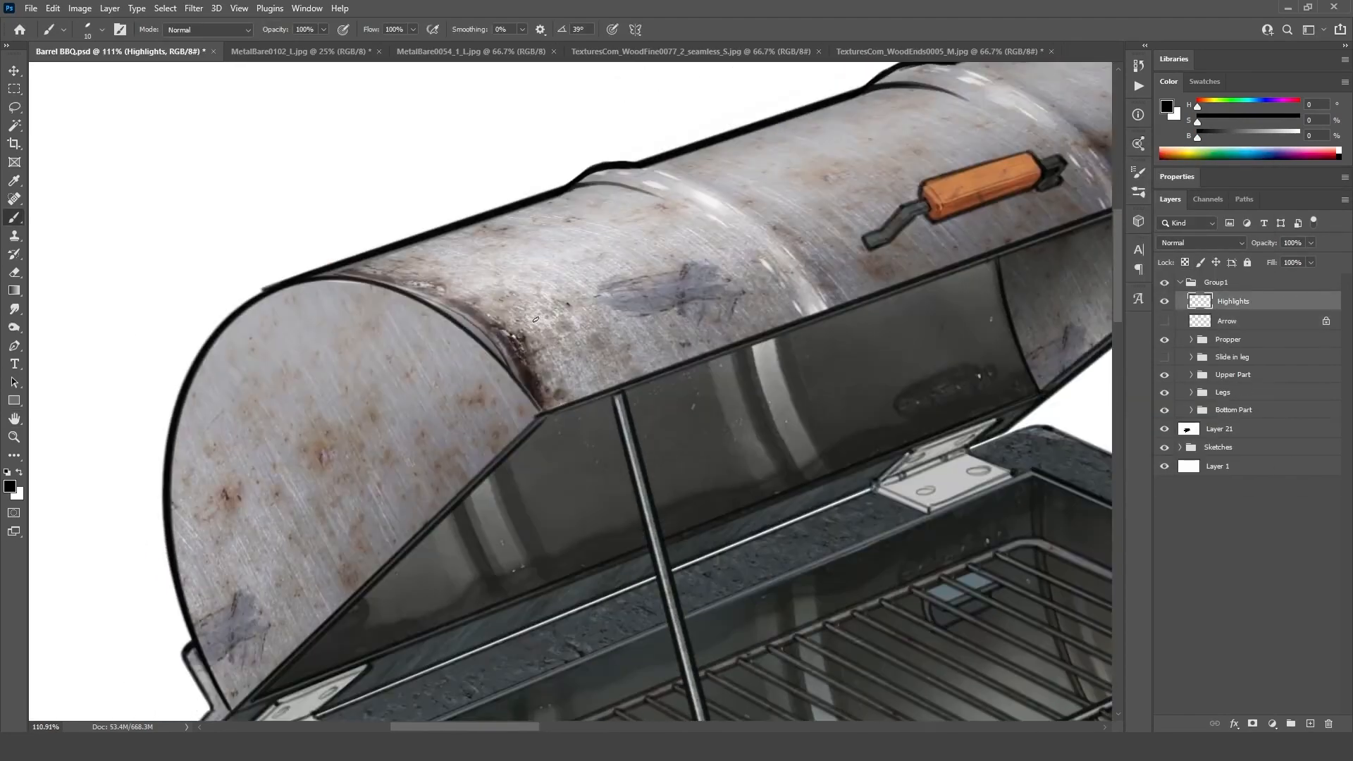
Step: Paint sampled rust-brown tones along the rim where the lid's curved shell meets its near end disc, on the Highlights layer
left_click(509, 337, "alt")
mouse_move(463, 314)
left_mouse_down()
mouse_move(509, 356)
mouse_move(412, 288)
mouse_move(521, 366)
left_mouse_up()
left_click(461, 310, "alt")
left_click_drag(476, 323, 543, 398)
left_click_drag(299, 391, 356, 394)
left_click_drag(585, 336, 631, 396)
key("r")
mouse_move(838, 381)
left_mouse_down()
mouse_move(773, 197)
mouse_move(842, 409)
left_mouse_up()
Step: Sample a light grey from the lid's near end disc and try thin highlight strokes along its curved outer edge
left_click(610, 404, "alt")
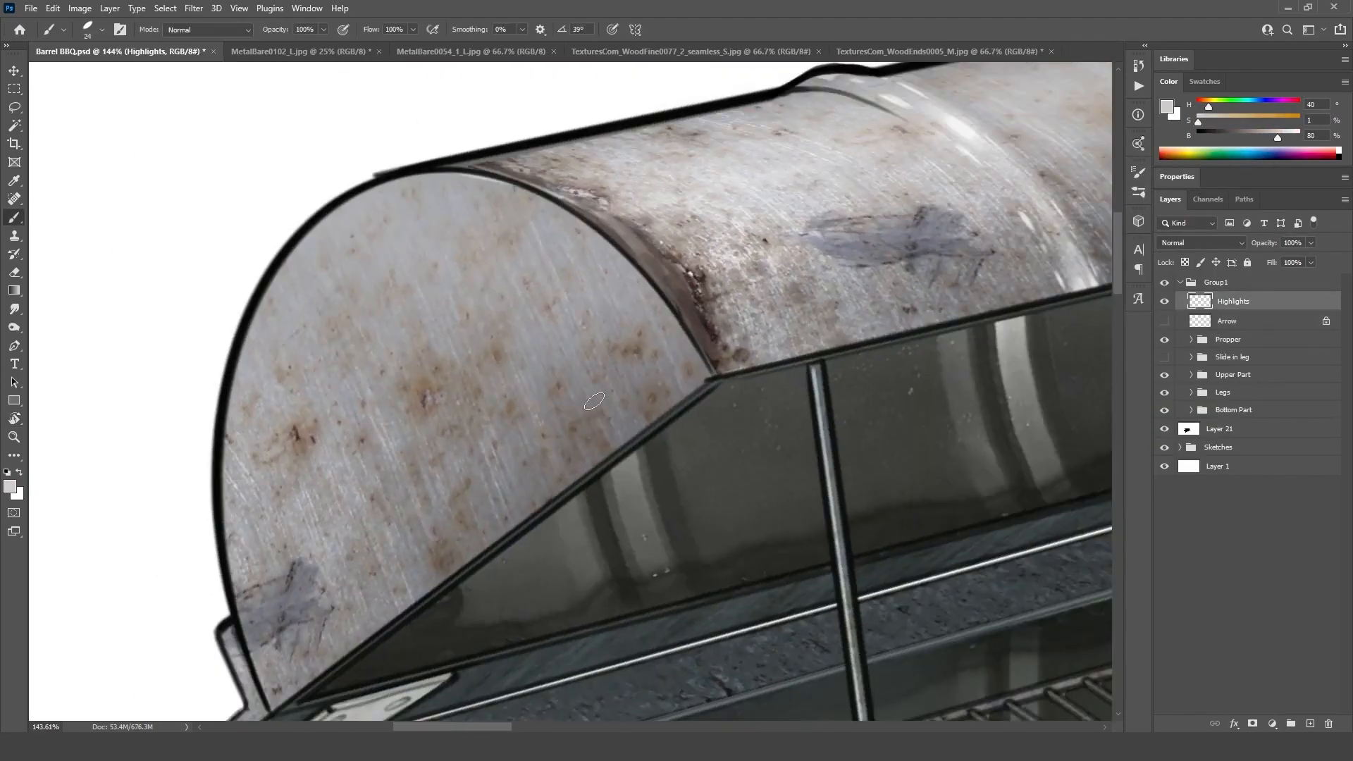
scroll(293, 287, "up", 3)
left_click_drag(313, 225, 220, 384)
key("r")
left_click_drag(811, 422, 677, 190)
left_click_drag(296, 534, 288, 458)
key("bracketleft")
left_click_drag(321, 573, 288, 447)
key("ctrl+z")
Step: Raise the highlight colour's brightness to 95% and paint it along the outer edge of the lid's end disc
left_click_drag(1289, 138, 1294, 138)
left_click_drag(301, 539, 296, 384)
left_click_drag(292, 446, 358, 285)
key("r")
scroll(705, 423, "down", 5)
Step: Sample the frame's blue-grey, brighten it to 93%, and paint worn highlights along the barrel frame's front edge
scroll(791, 594, "up", 4)
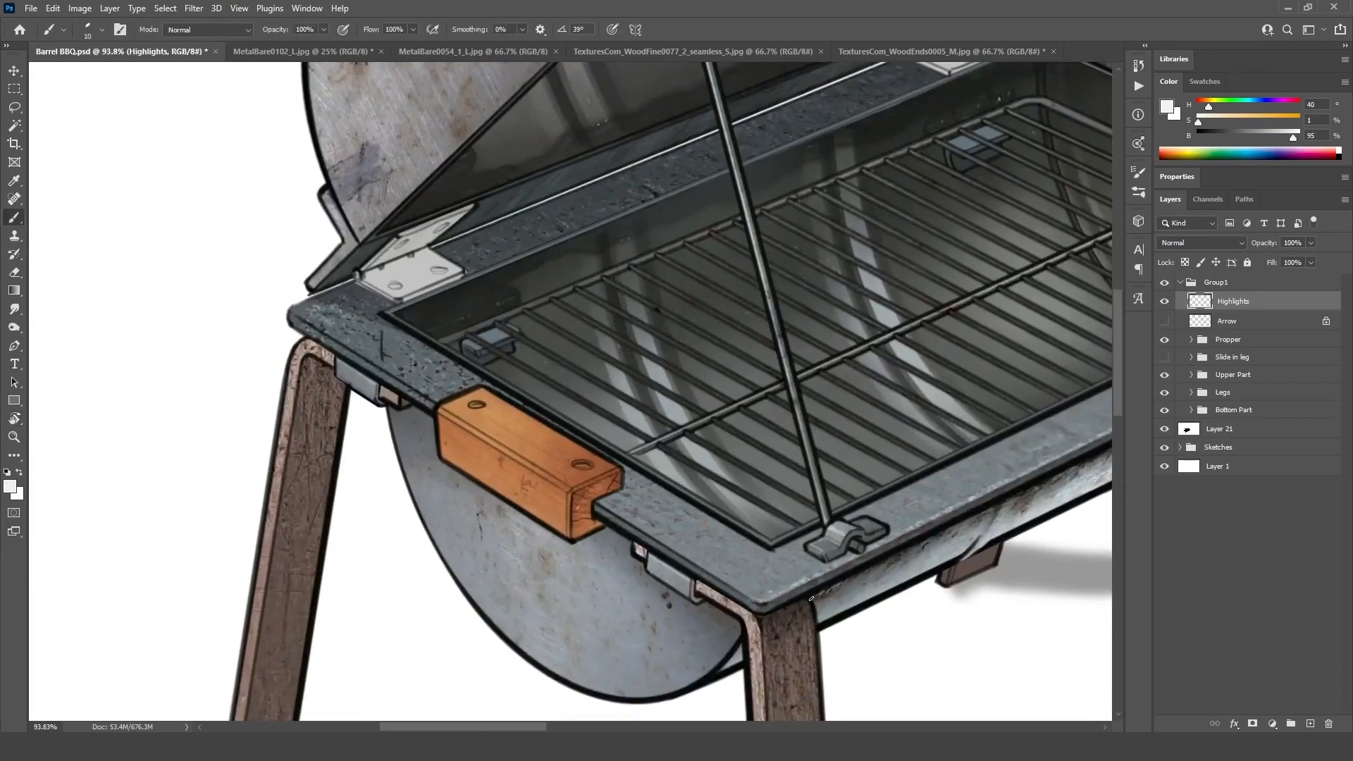
scroll(791, 593, "up", 5)
left_click(758, 554, "alt")
left_click_drag(1283, 138, 1291, 138)
left_click_drag(679, 553, 713, 542)
left_click_drag(944, 469, 642, 558)
left_click_drag(645, 520, 750, 466)
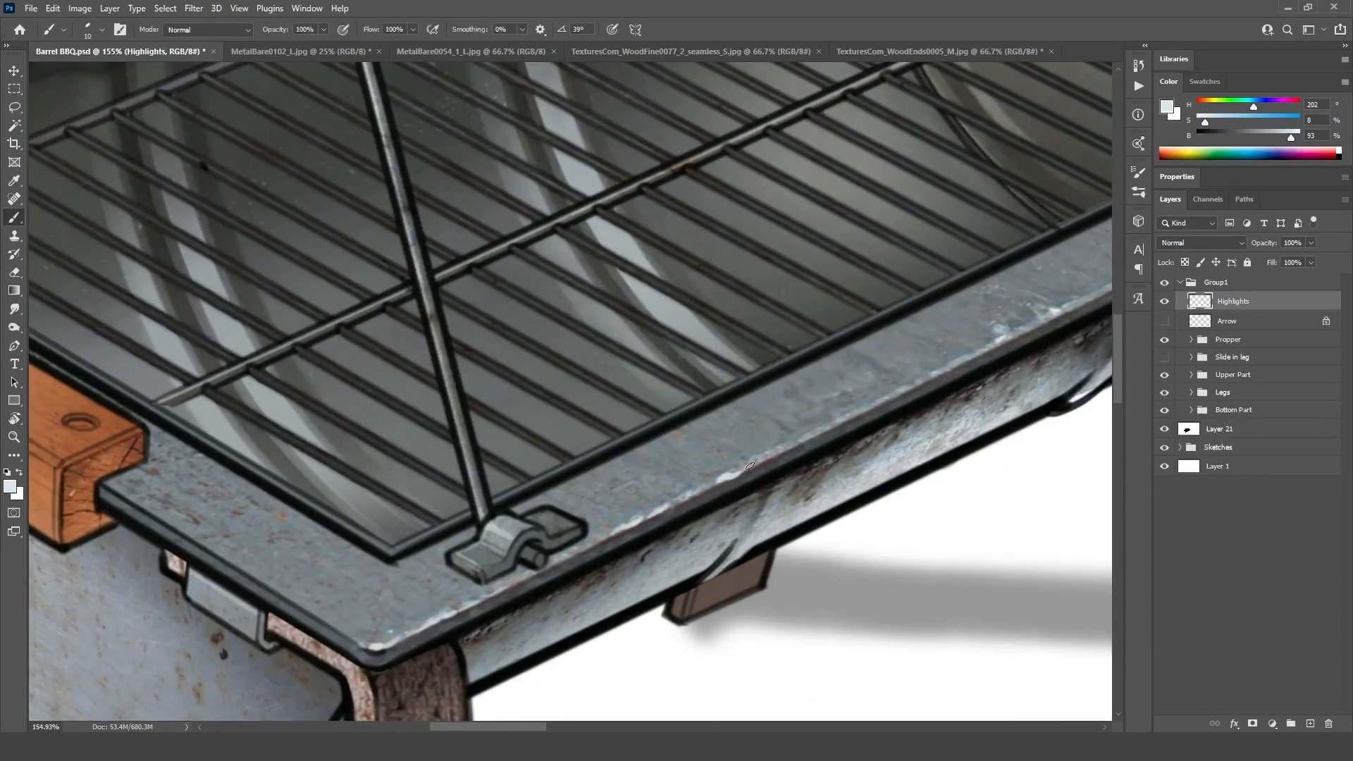
Step: Paint pale blue-grey highlights along the frame's outer edge around the corner beside the near hinge
scroll(750, 466, "down", 3)
scroll(480, 578, "up", 4)
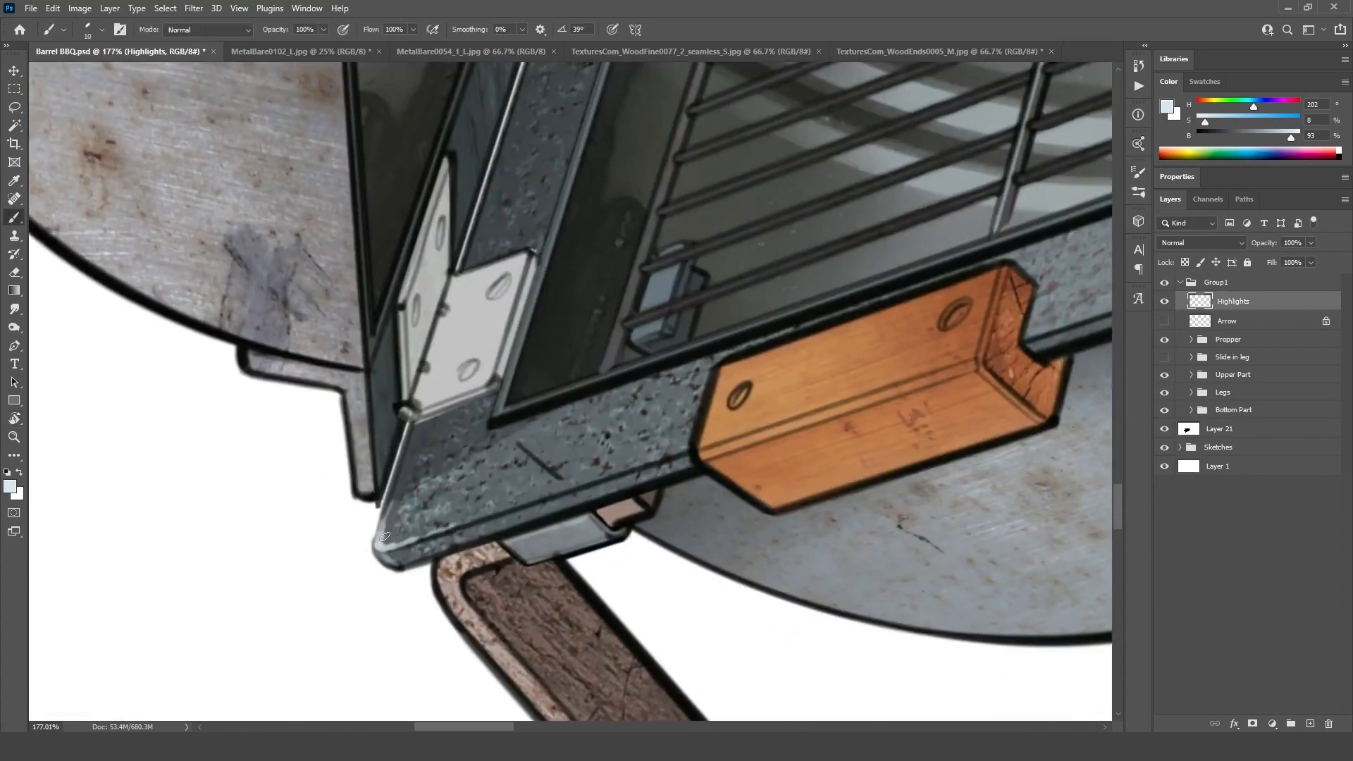
left_click_drag(651, 459, 666, 456)
key("r")
left_click_drag(666, 456, 587, 508)
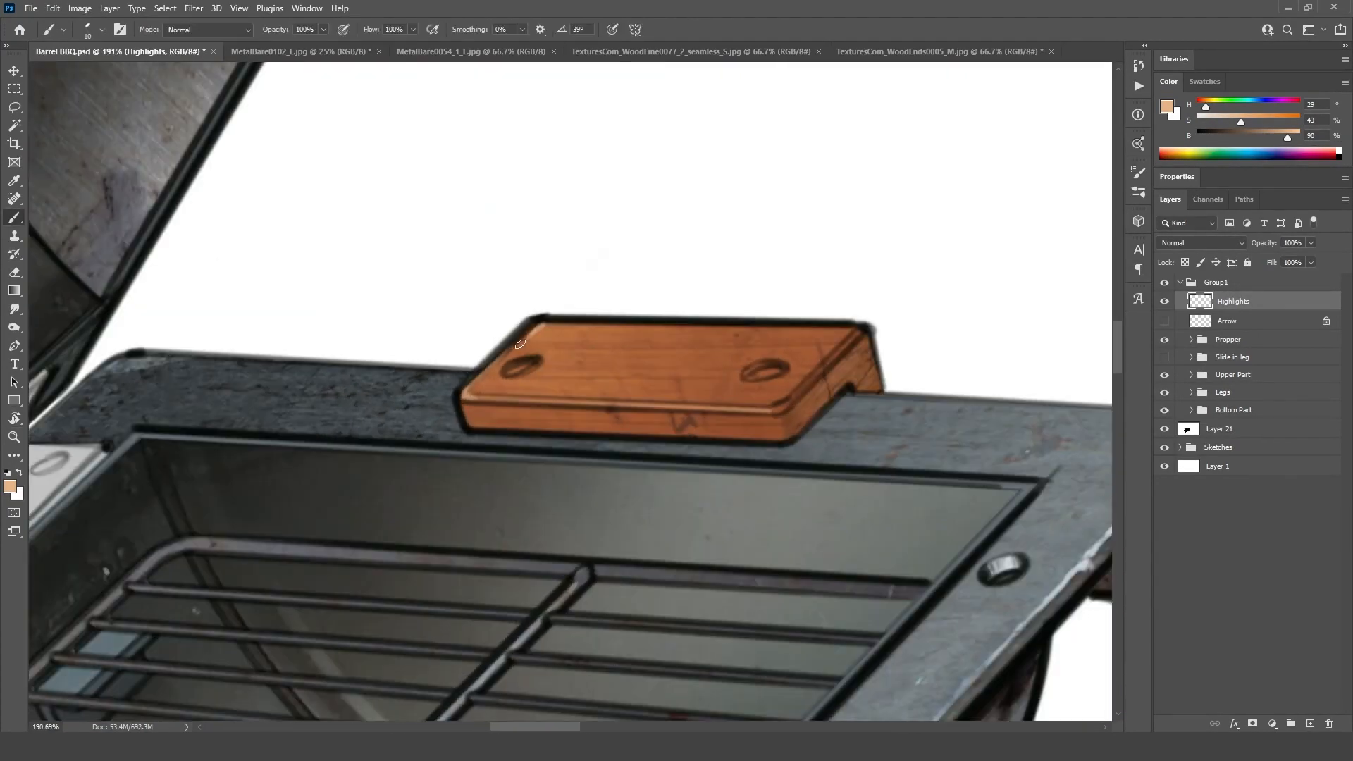
Step: Paint light orange highlights (H 29, S 43, B 90) along the edges of the far wooden handle
mouse_move(852, 329)
left_mouse_down()
mouse_move(525, 337)
mouse_move(631, 333)
left_mouse_up()
left_click_drag(677, 396, 699, 410)
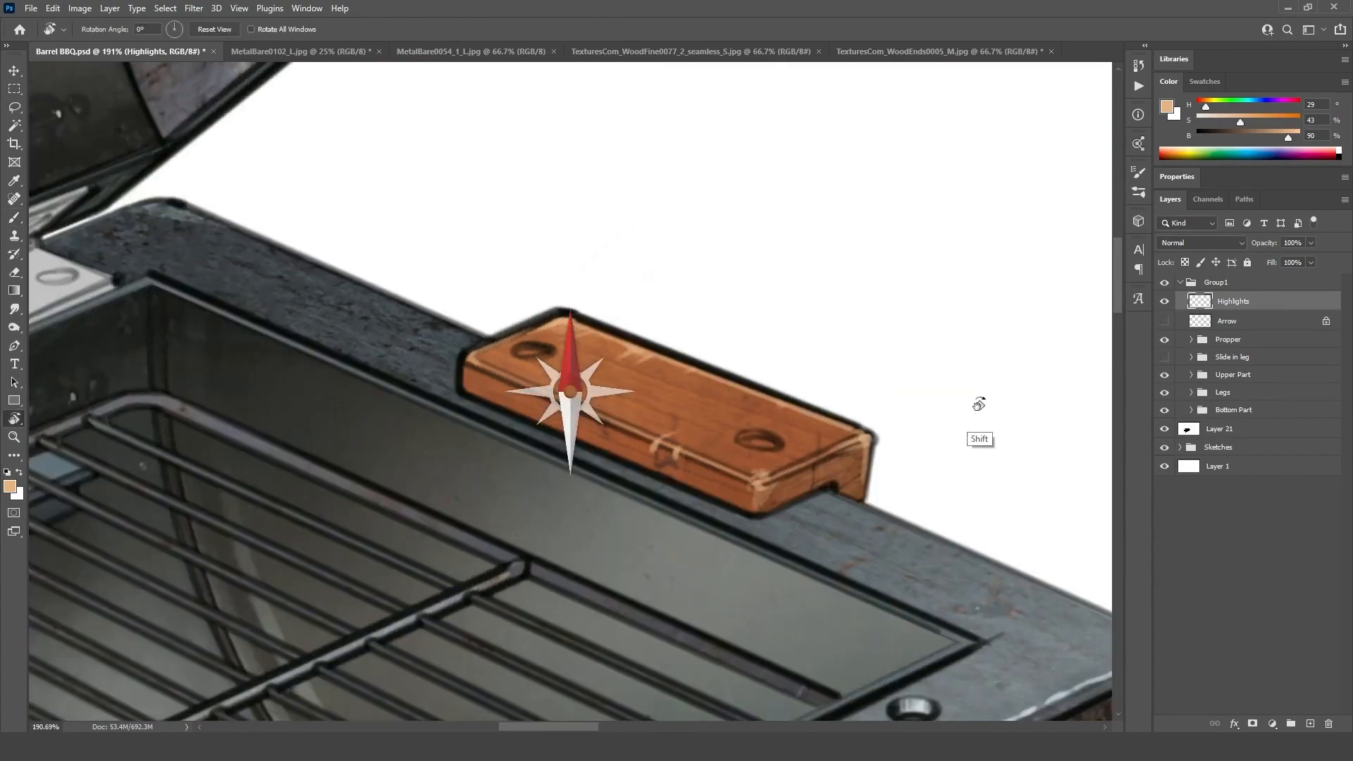
left_click_drag(975, 402, 1231, 406)
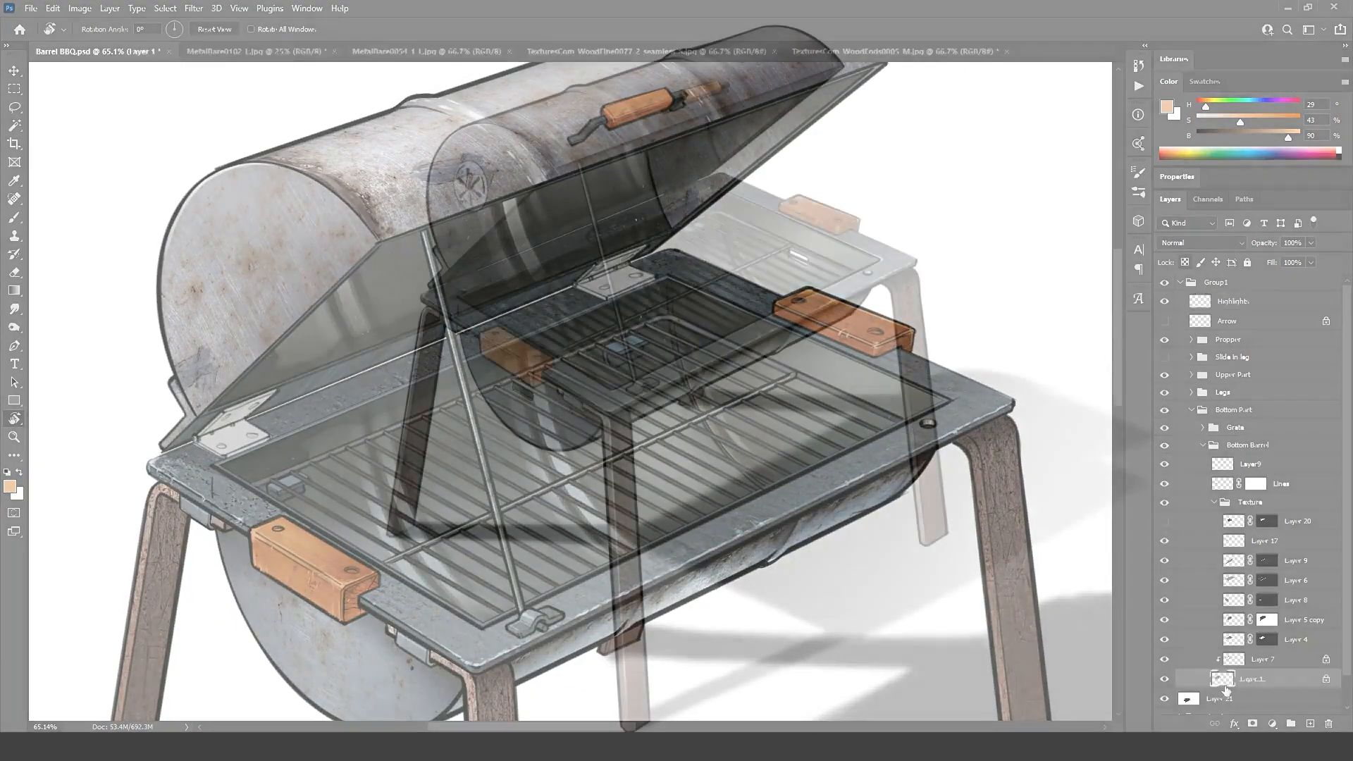